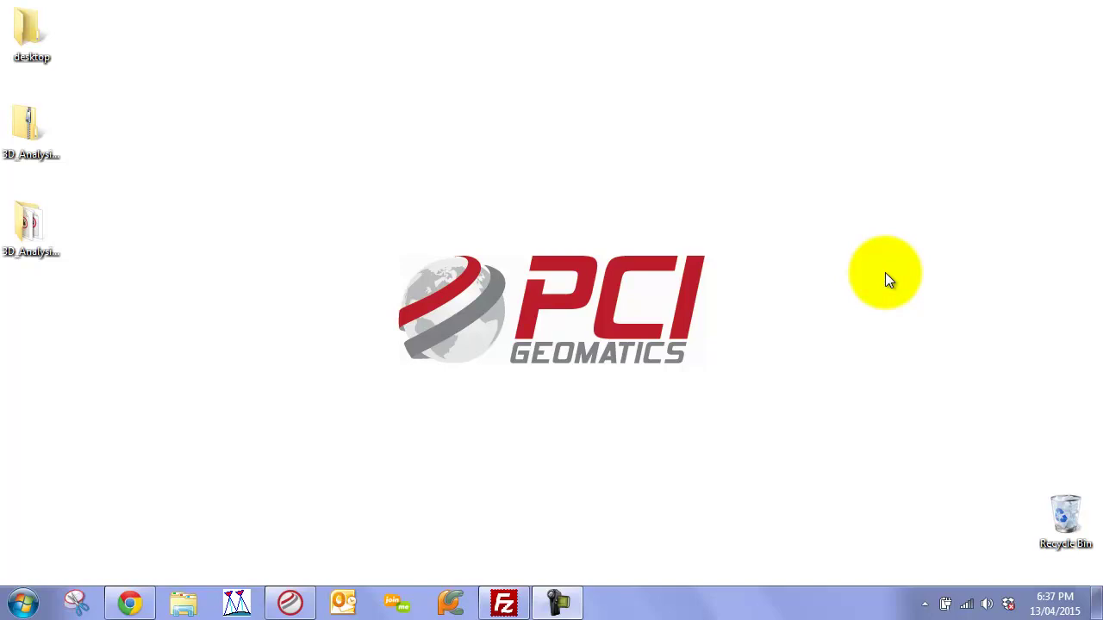
Examine the contents of the 3D_Analysis_kit folder, including its WV2_DEMs, Results and WV3_DATA subfolders
{"action": "double_click", "coordinate": [29, 221]}
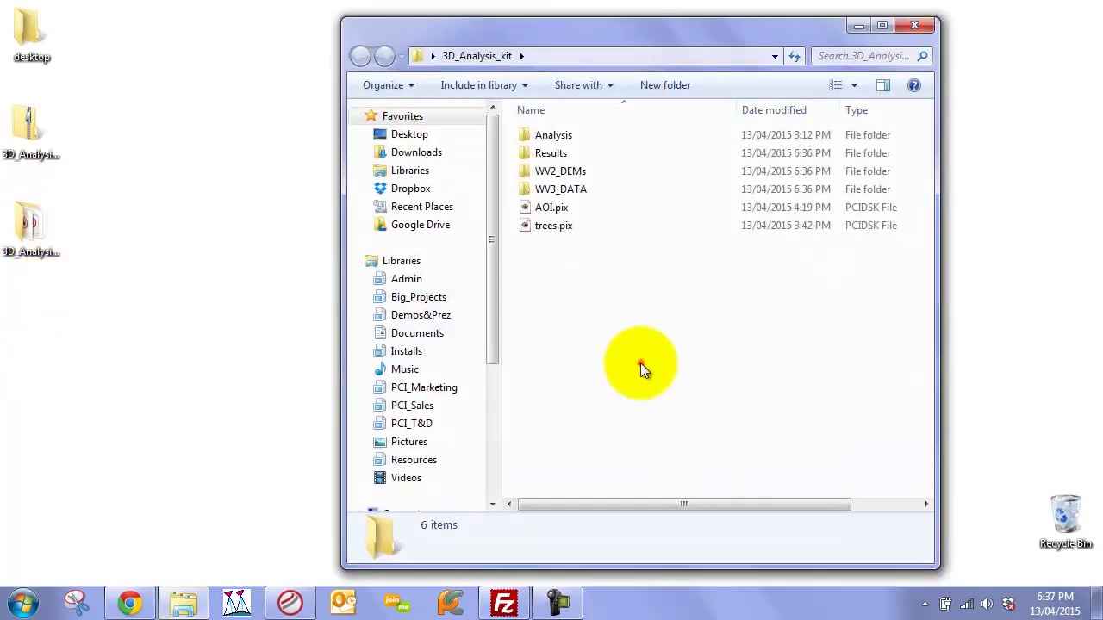
{"action": "left_click", "coordinate": [640, 362]}
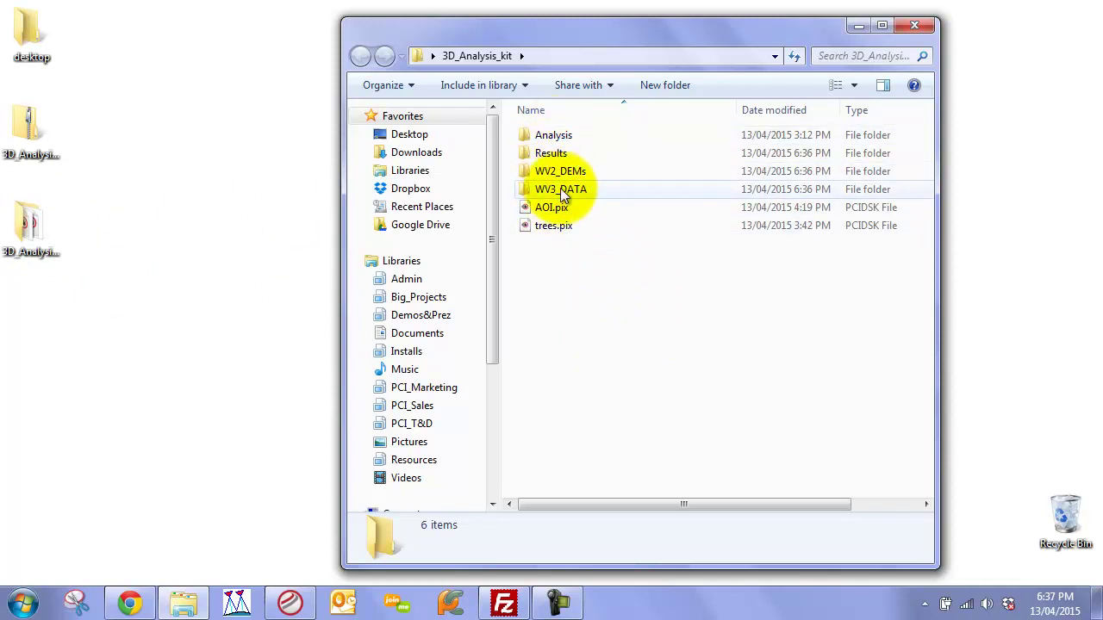
{"action": "mouse_move", "coordinate": [559, 190]}
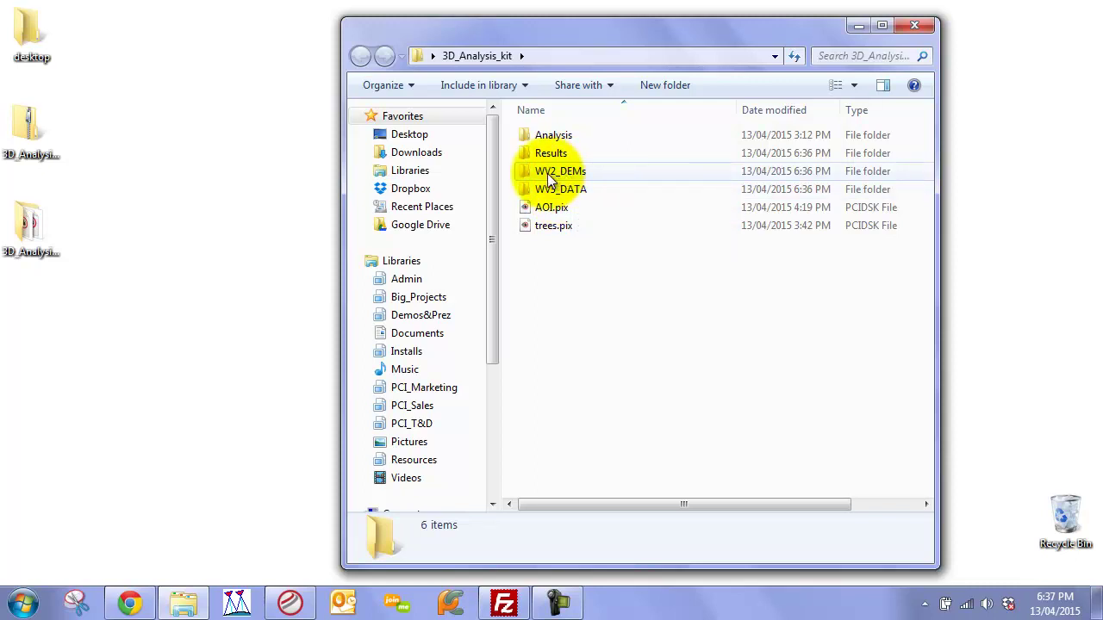
{"action": "double_click", "coordinate": [562, 172]}
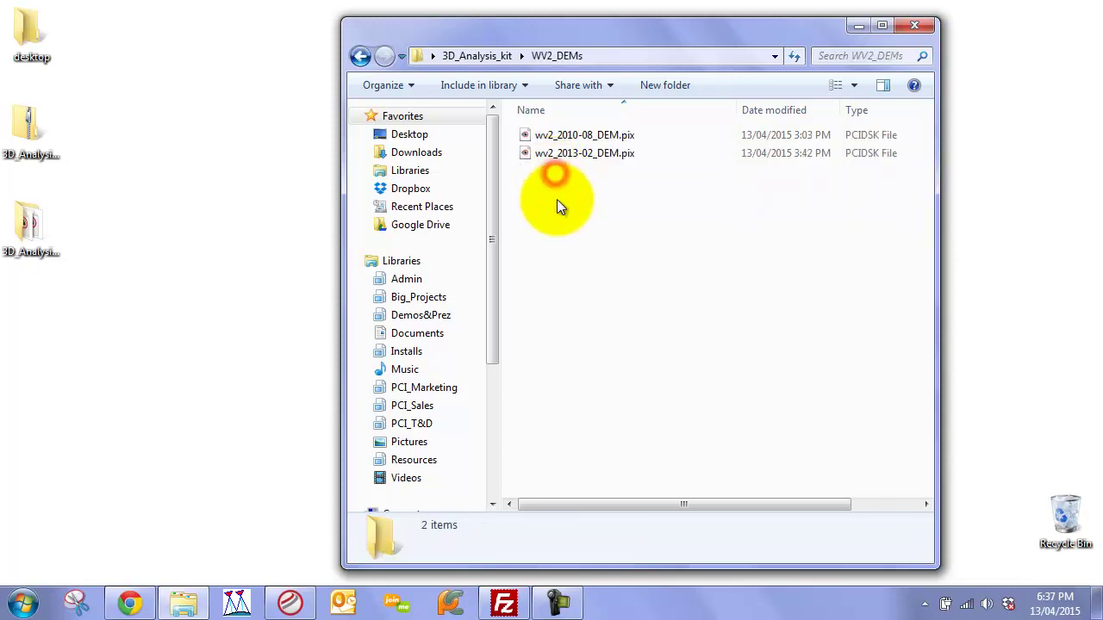
{"action": "left_click", "coordinate": [360, 55]}
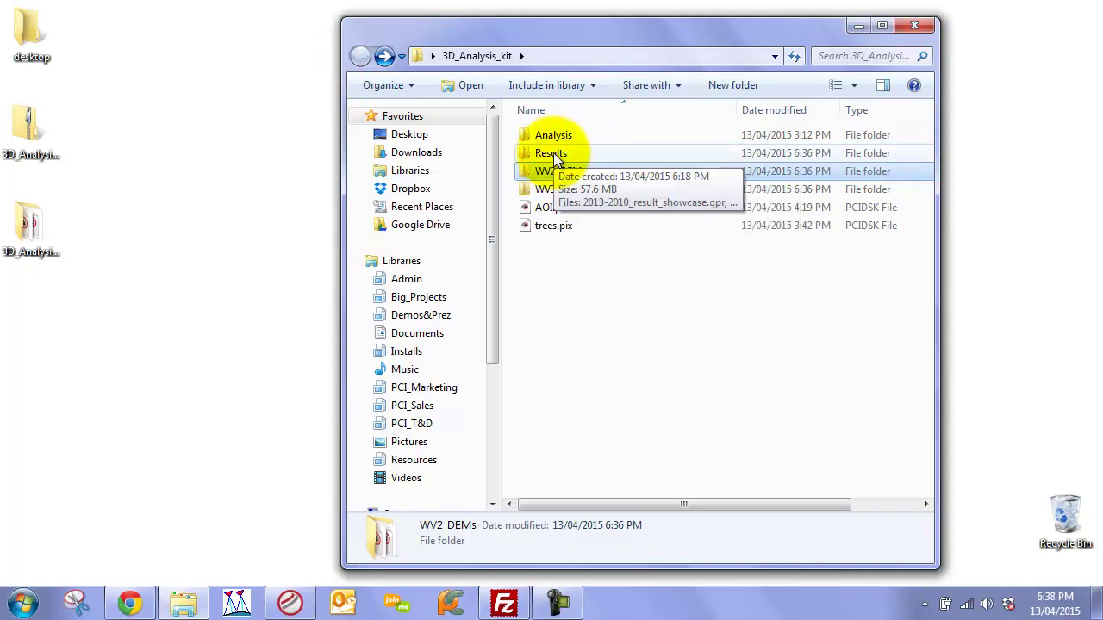
{"action": "double_click", "coordinate": [556, 158]}
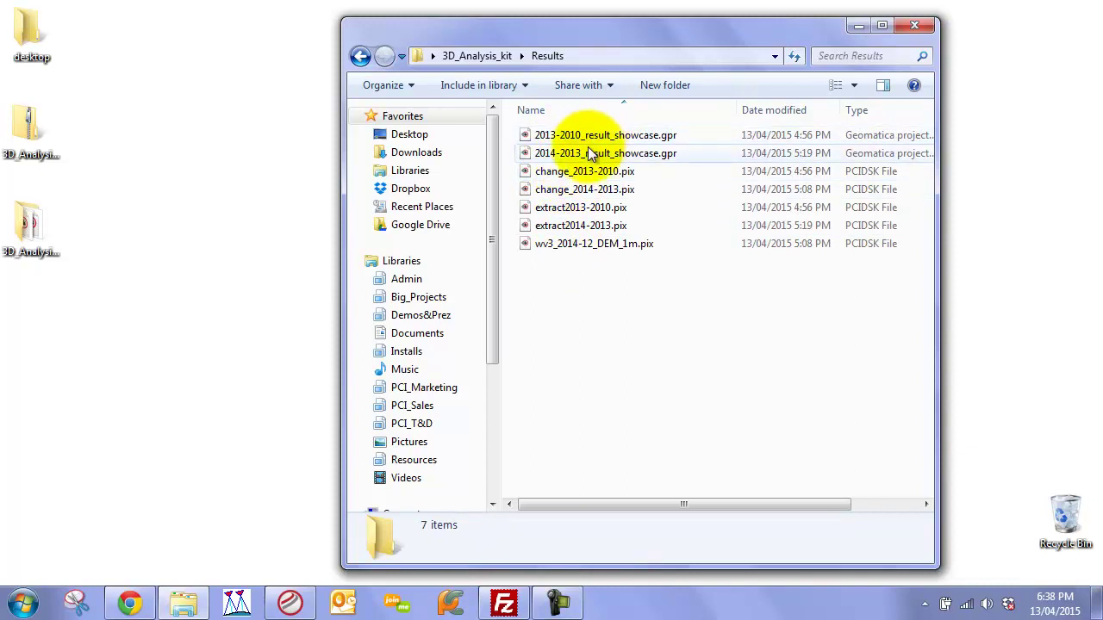
{"action": "mouse_move", "coordinate": [591, 153]}
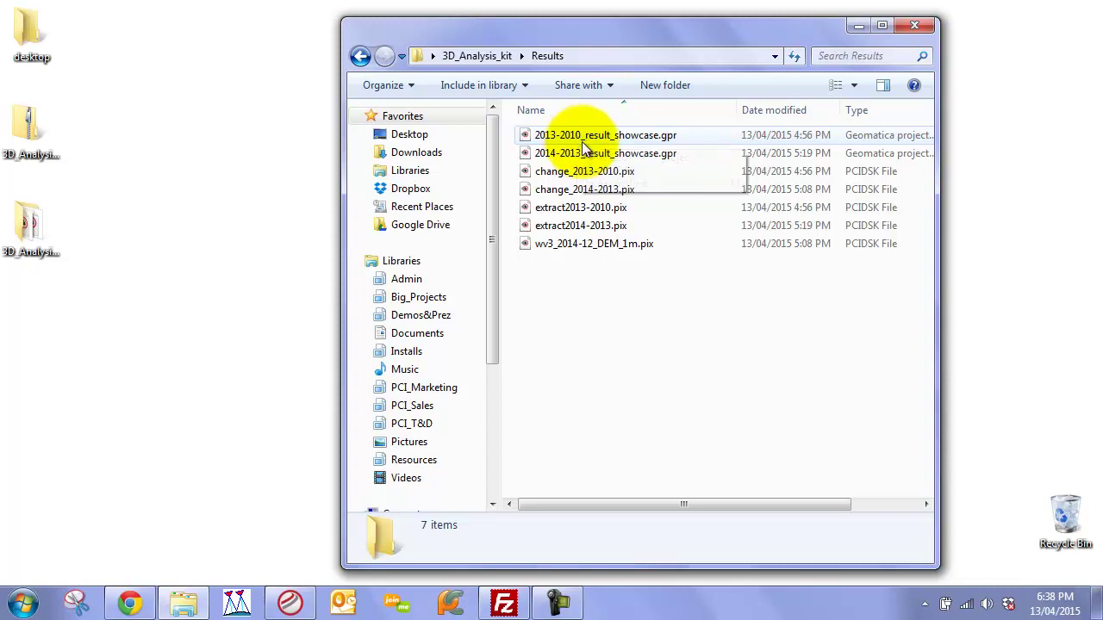
{"action": "left_click", "coordinate": [361, 56]}
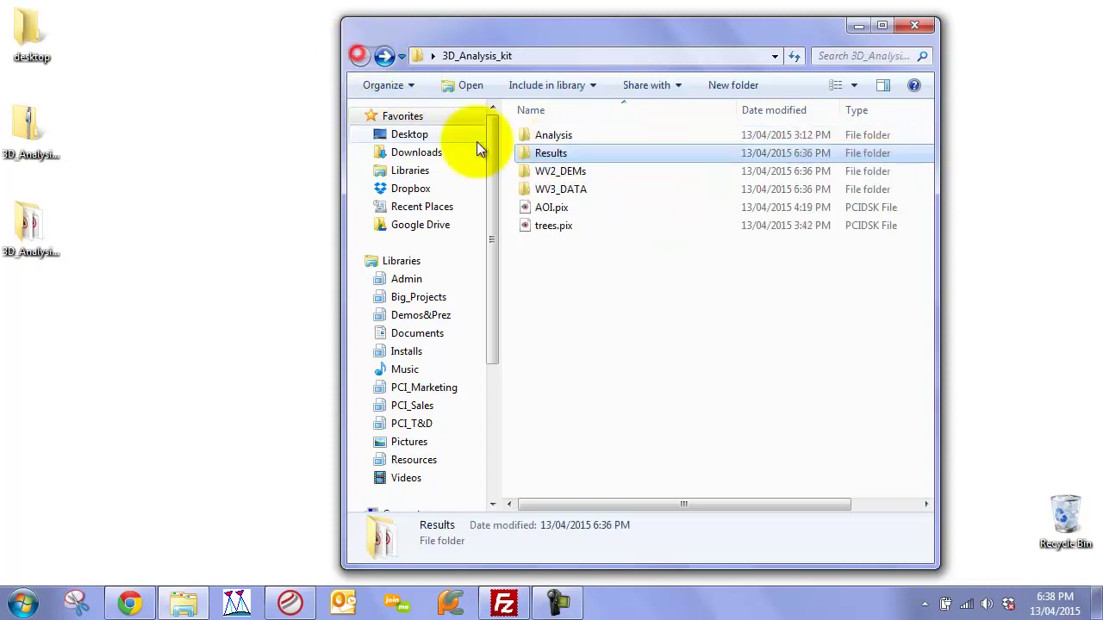
{"action": "left_click", "coordinate": [593, 291]}
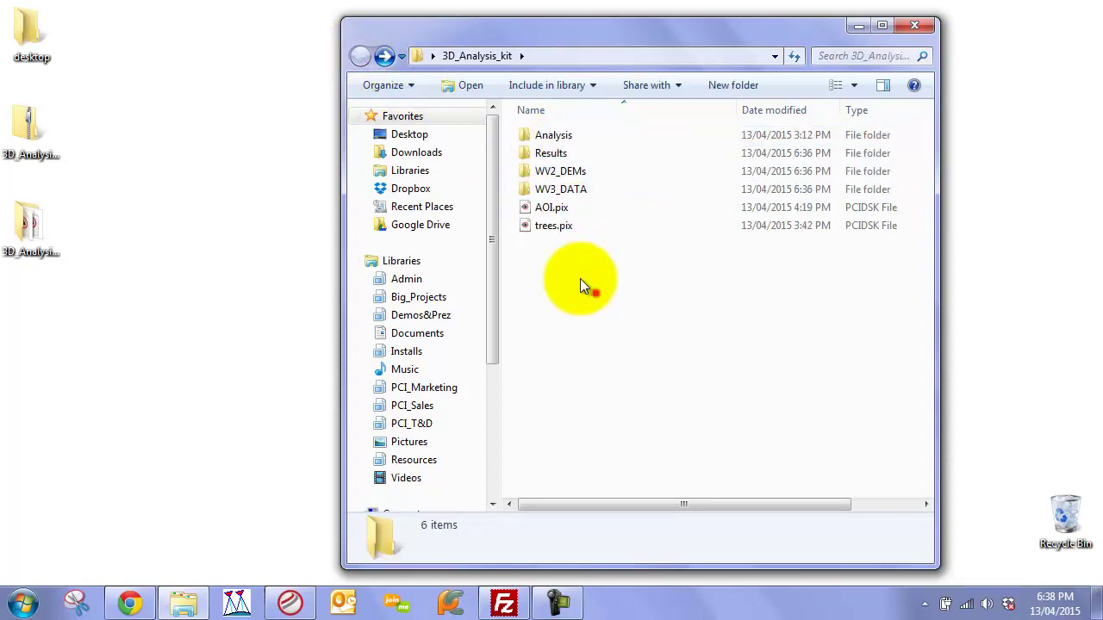
{"action": "double_click", "coordinate": [560, 192]}
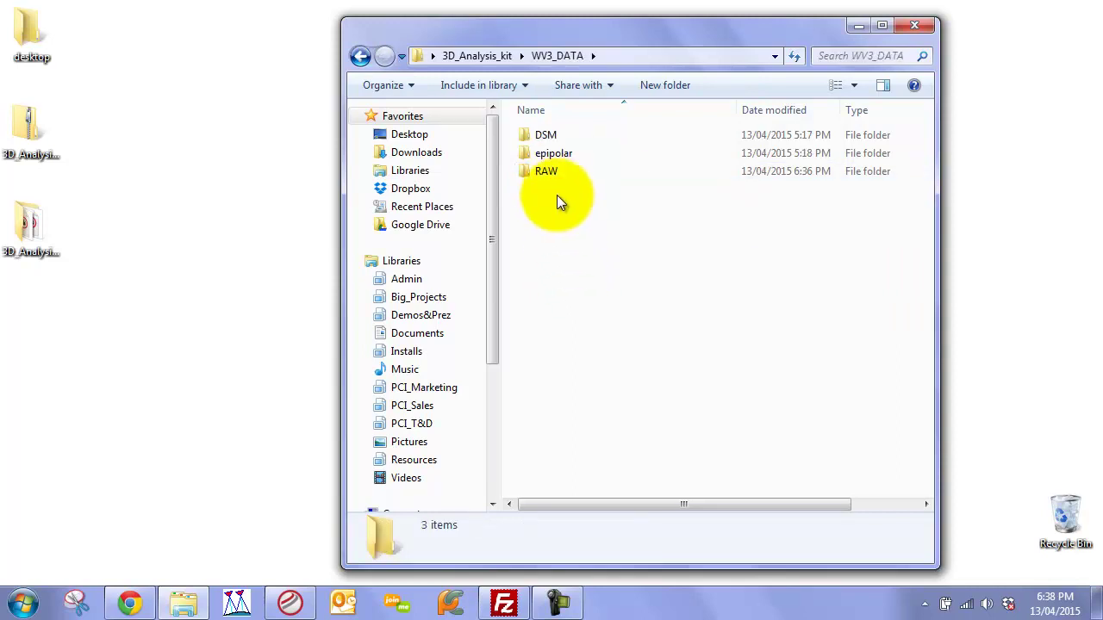
Switch to the Geomatica 2015 toolbar, launch OrthoEngine and start a new project
{"action": "left_click", "coordinate": [290, 600]}
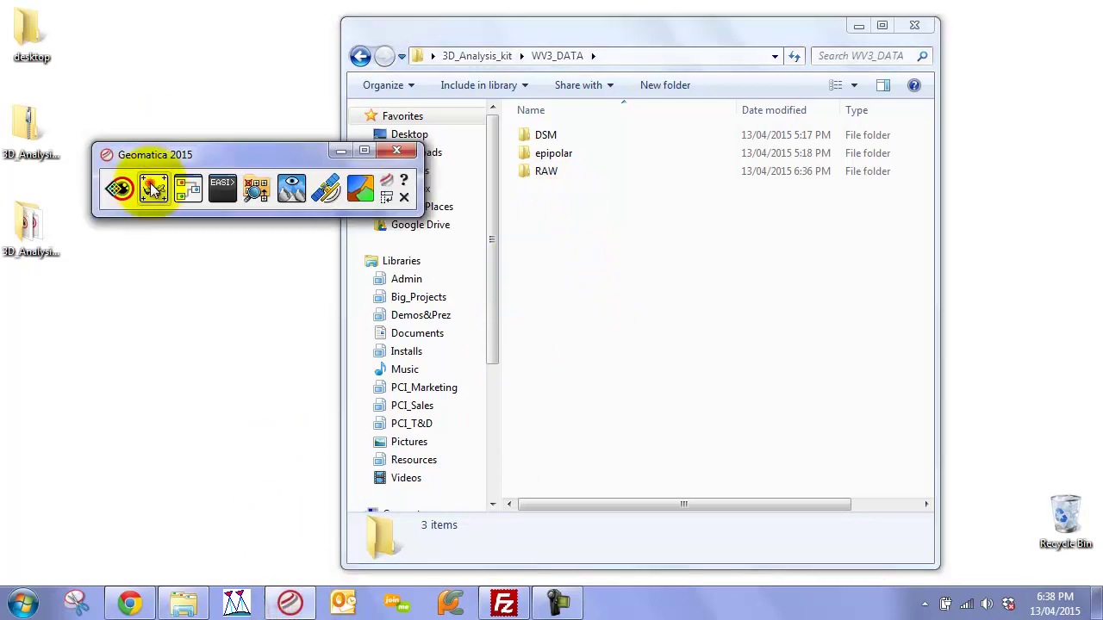
{"action": "left_click", "coordinate": [342, 185]}
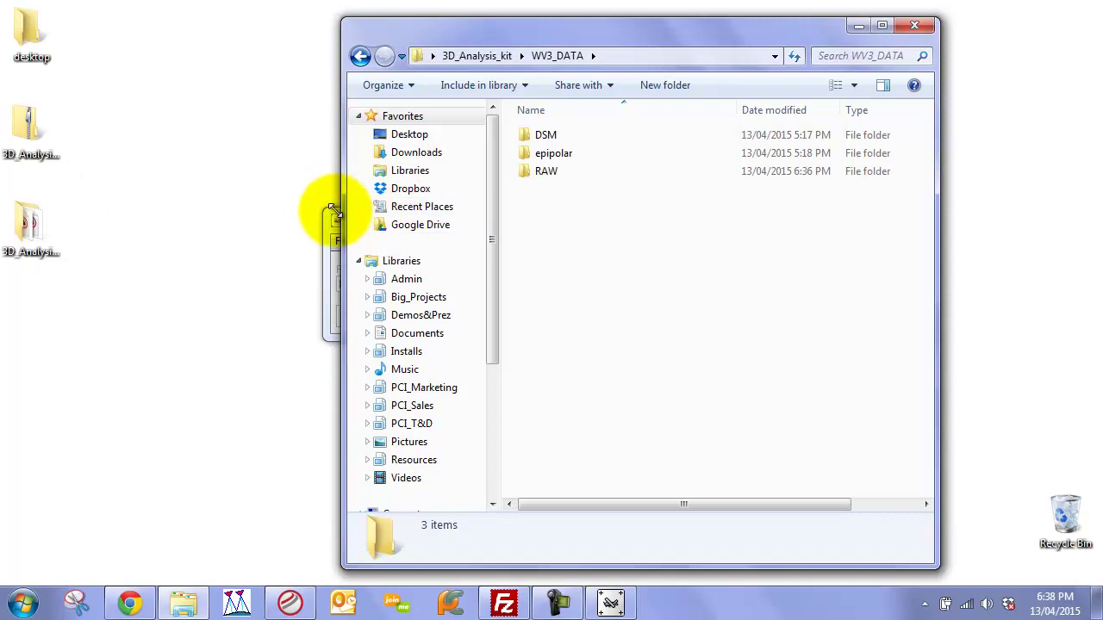
{"action": "left_click", "coordinate": [325, 212]}
{"action": "left_click", "coordinate": [345, 239]}
{"action": "left_click", "coordinate": [470, 262]}
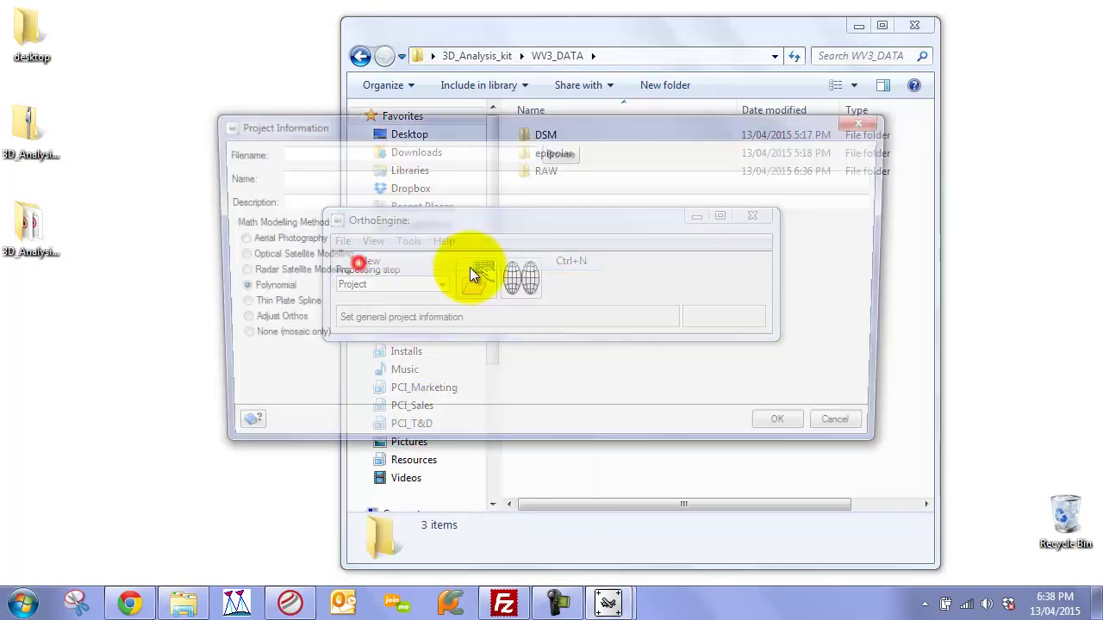
Set the project file to wv3_dem_extract in the WV3_DATA folder of 3D_Analysis_kit on the desktop
{"action": "left_click", "coordinate": [561, 153]}
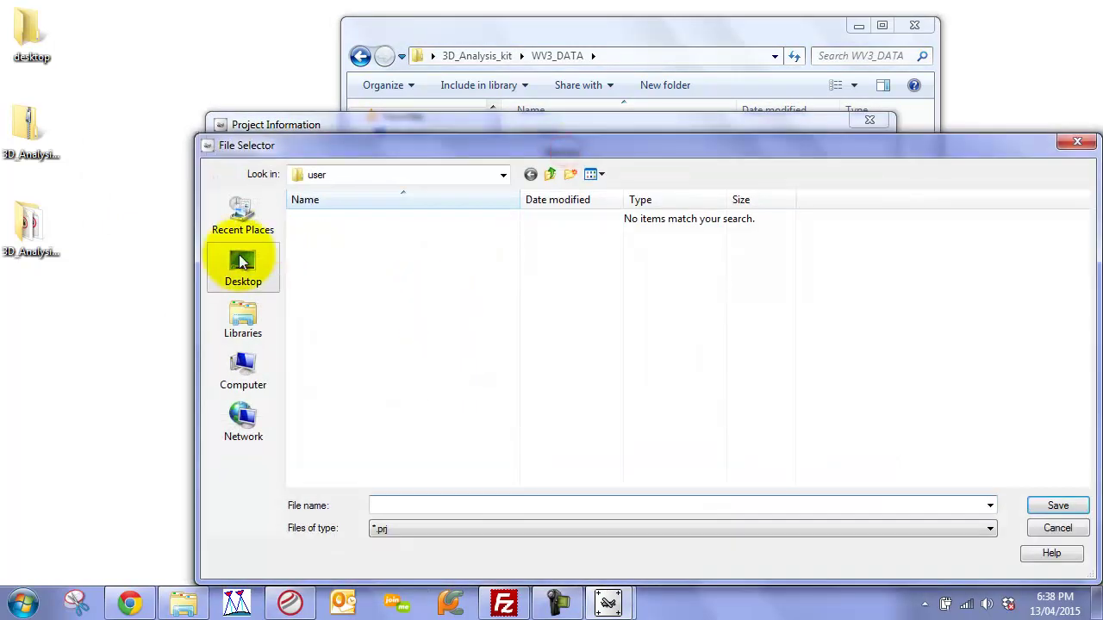
{"action": "left_click", "coordinate": [241, 262]}
{"action": "left_click", "coordinate": [420, 503]}
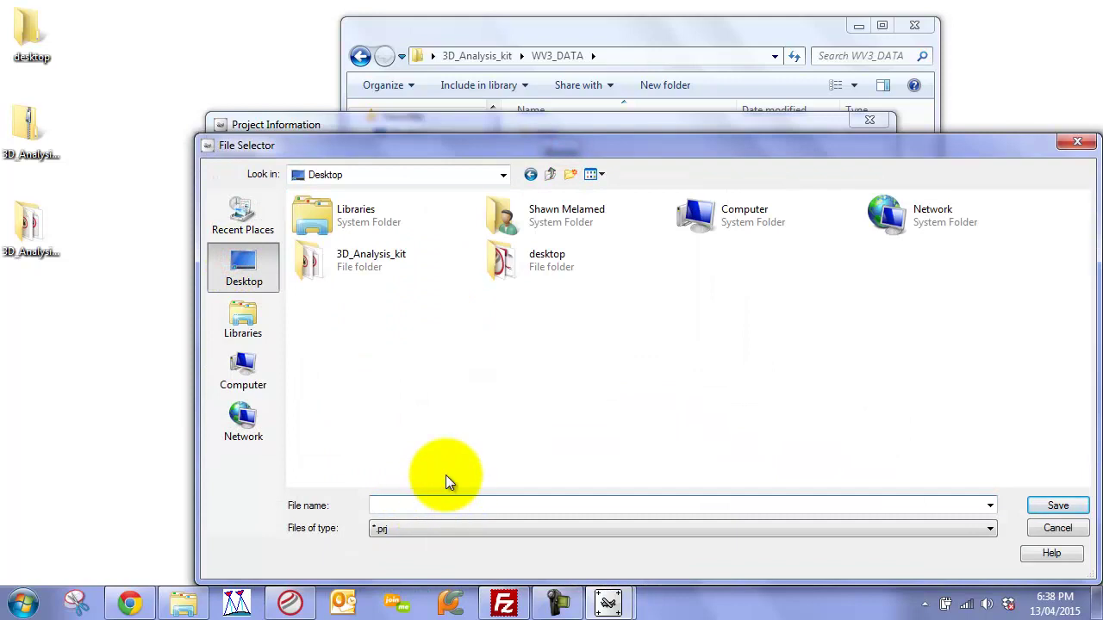
{"action": "double_click", "coordinate": [398, 263]}
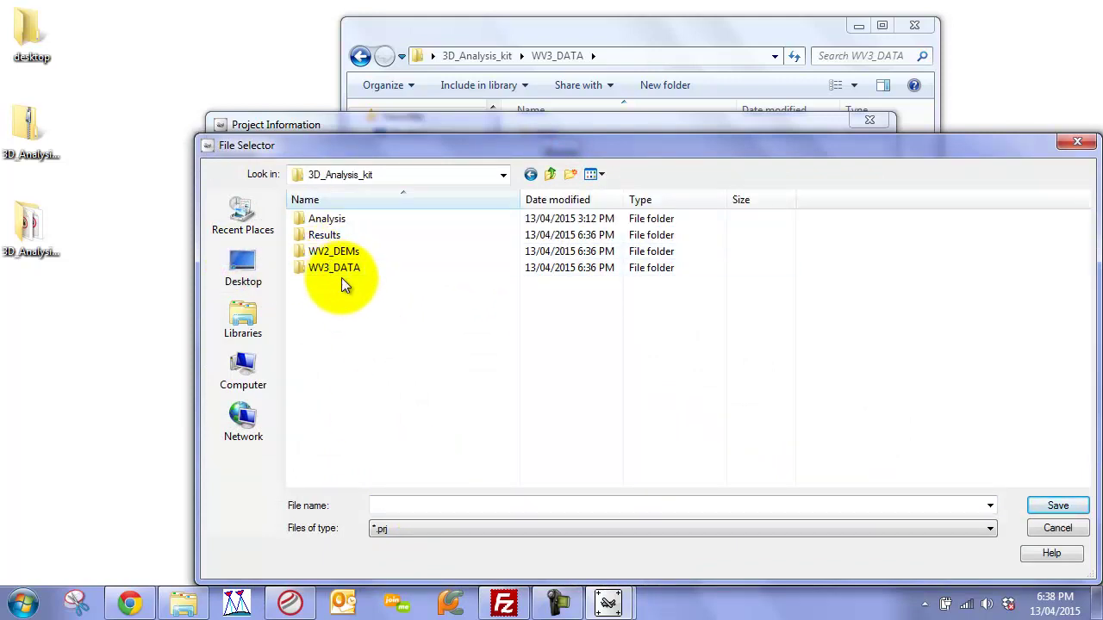
{"action": "double_click", "coordinate": [335, 269]}
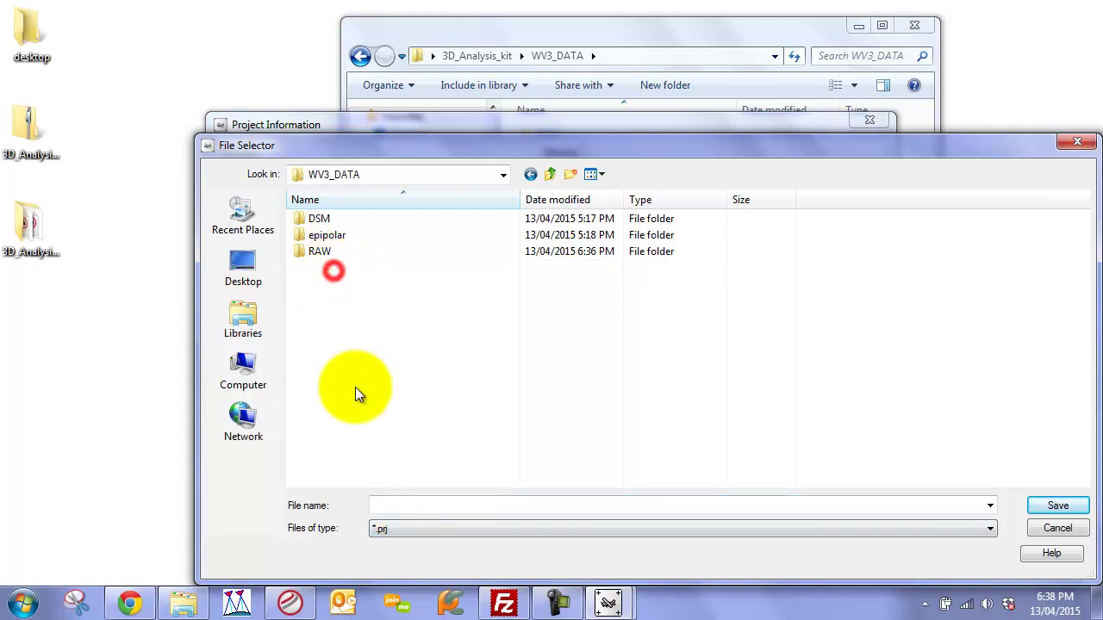
{"action": "left_click", "coordinate": [394, 508]}
{"action": "type", "text": "wv3_dem_ex"}
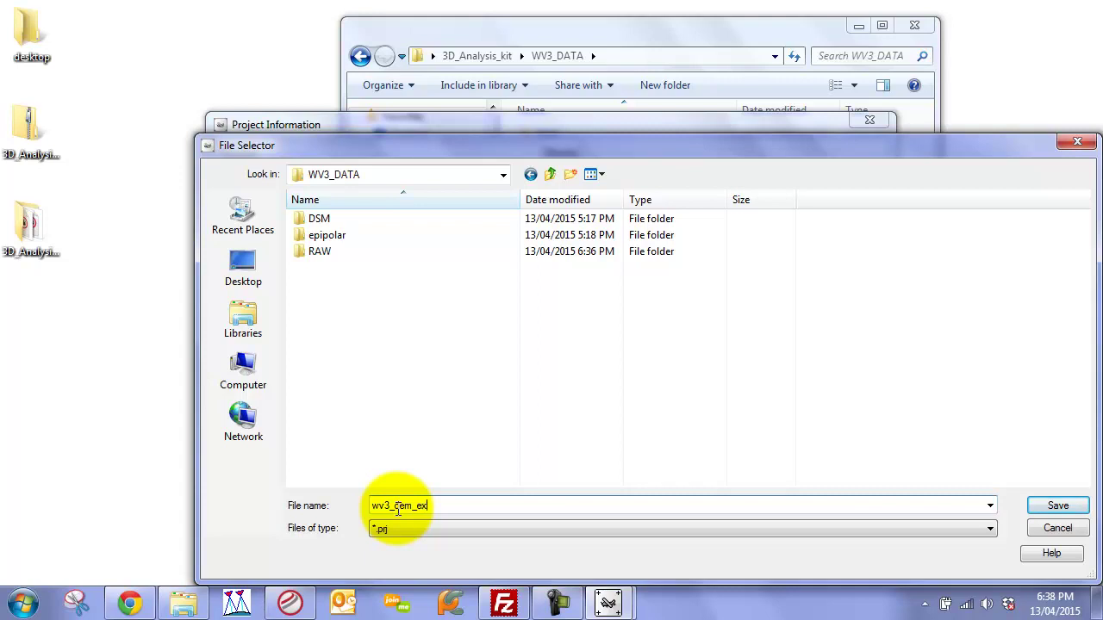
{"action": "type", "text": "trac"}
{"action": "key", "text": "Return"}
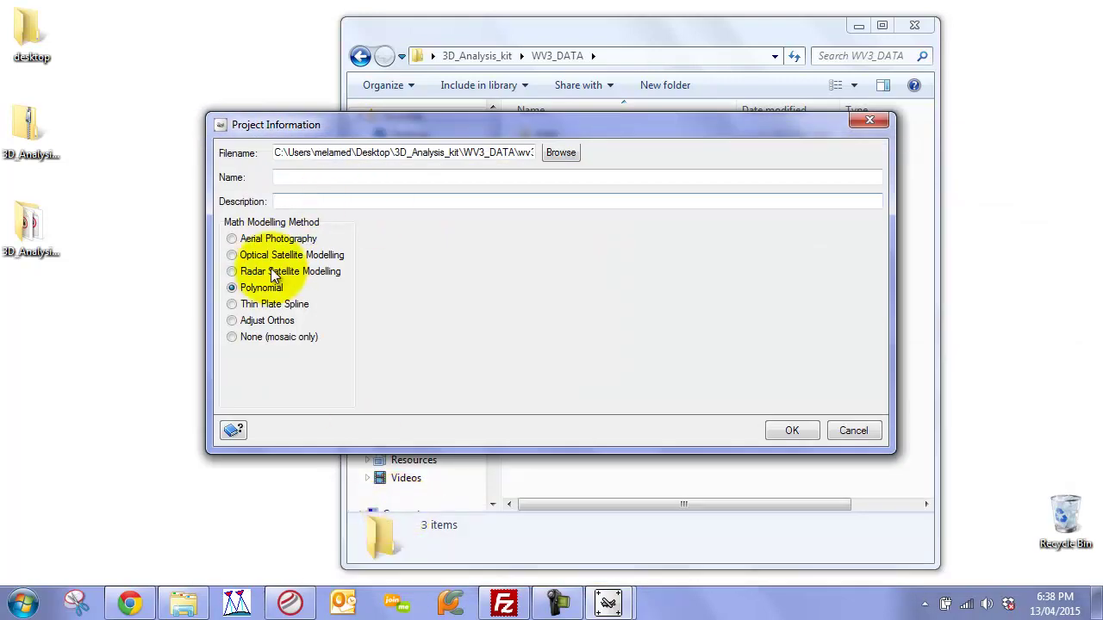
Choose Optical Satellite Modelling with the Rational Function (Extract from image) option and confirm the project information
{"action": "left_click", "coordinate": [258, 255]}
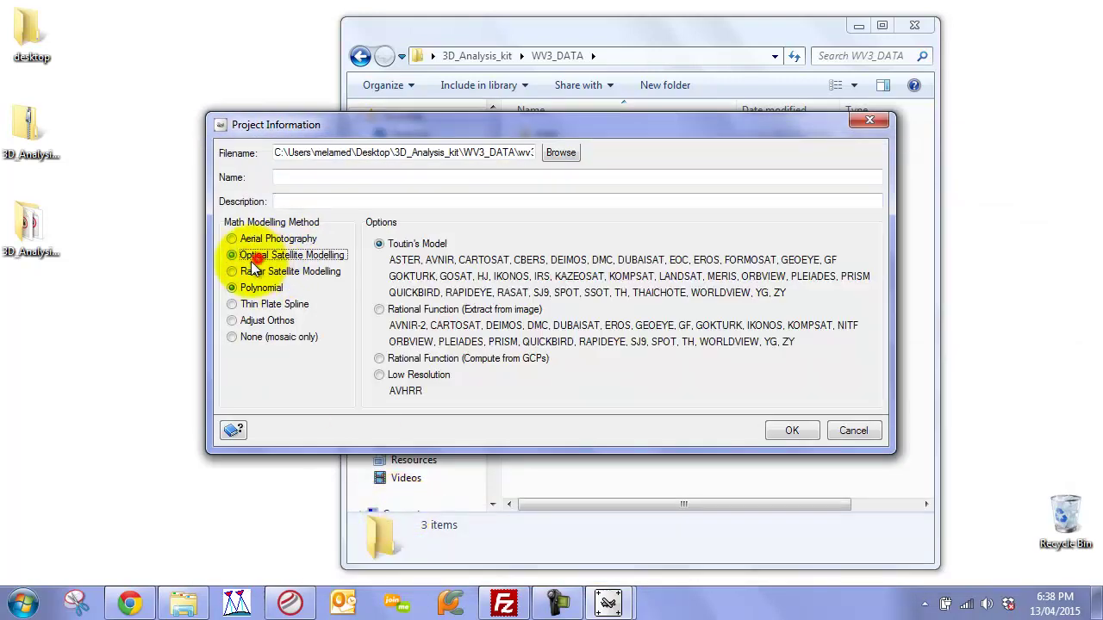
{"action": "left_click", "coordinate": [379, 309]}
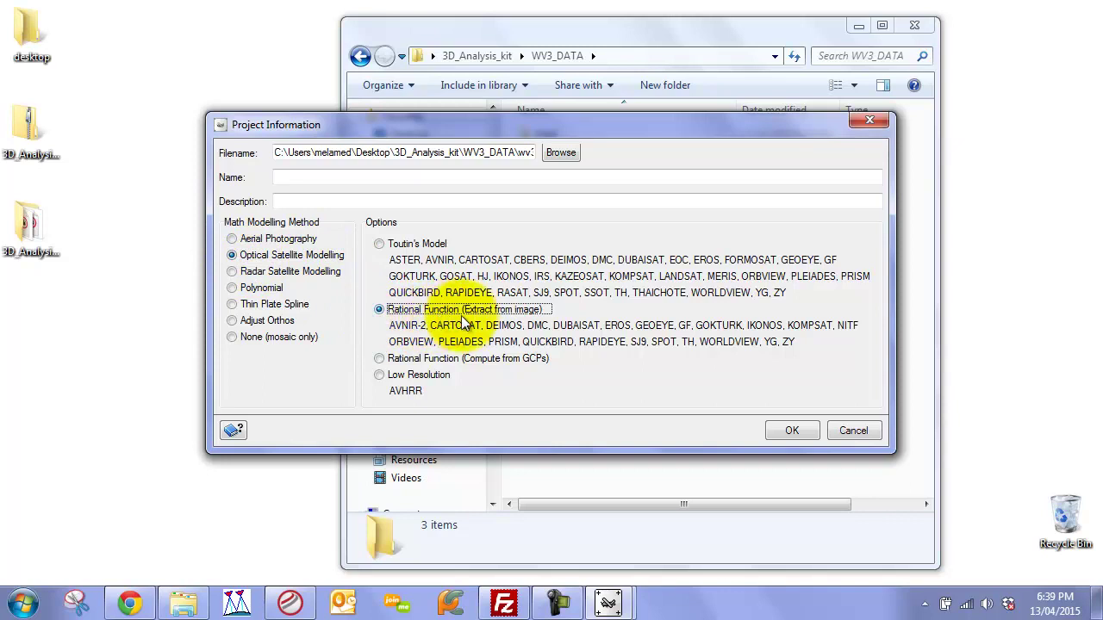
{"action": "left_click", "coordinate": [792, 430]}
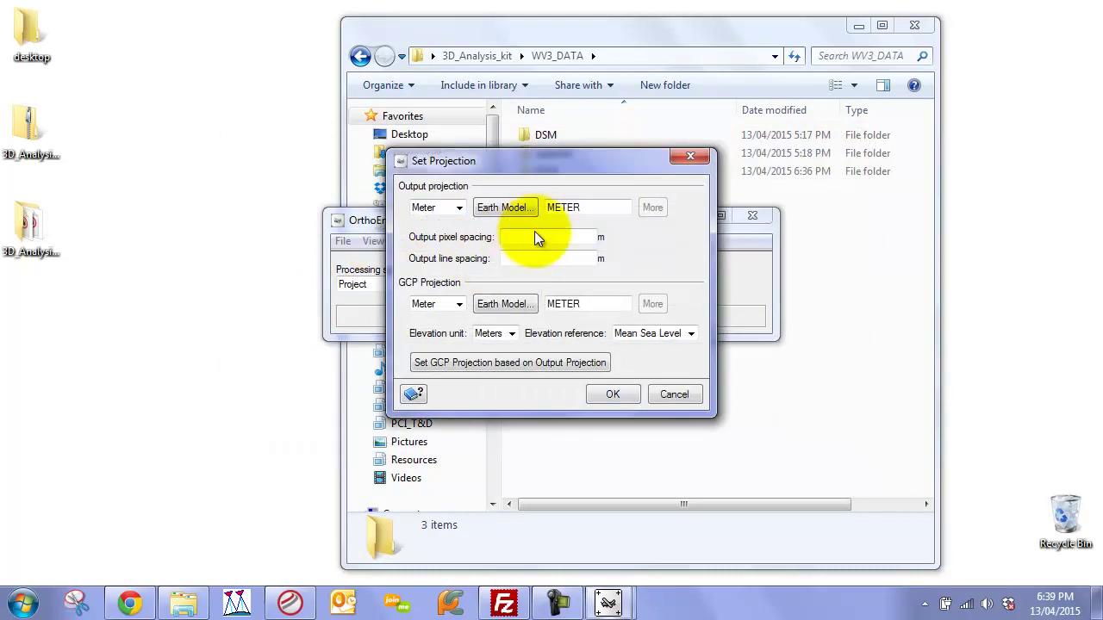
{"action": "left_click_drag", "start_coordinate": [564, 166], "coordinate": [311, 175]}
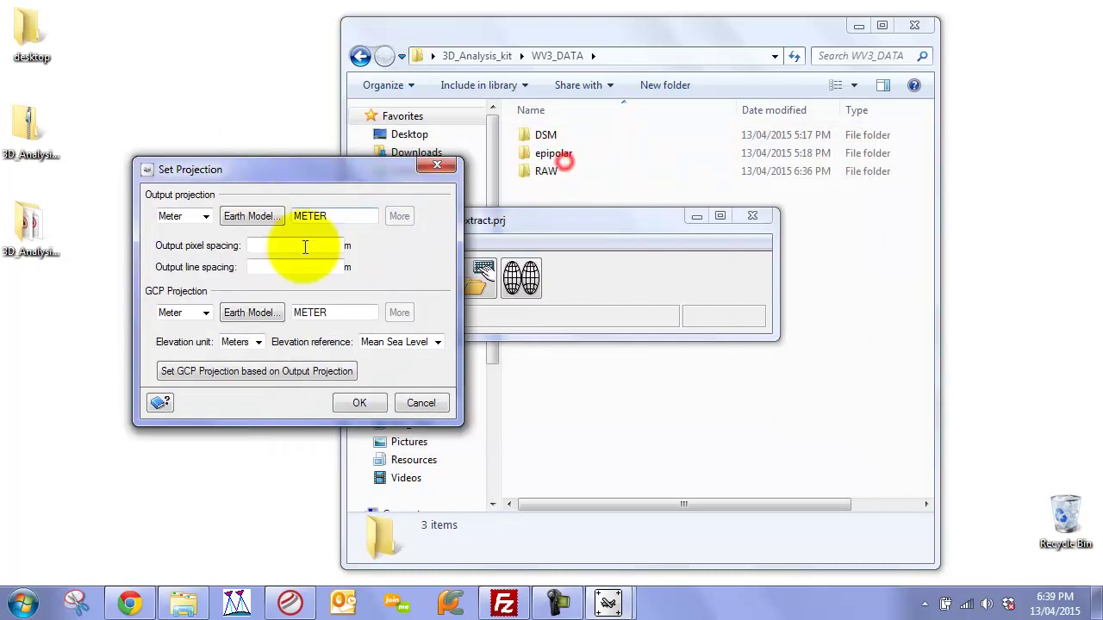
{"action": "left_click", "coordinate": [575, 222]}
{"action": "double_click", "coordinate": [544, 169]}
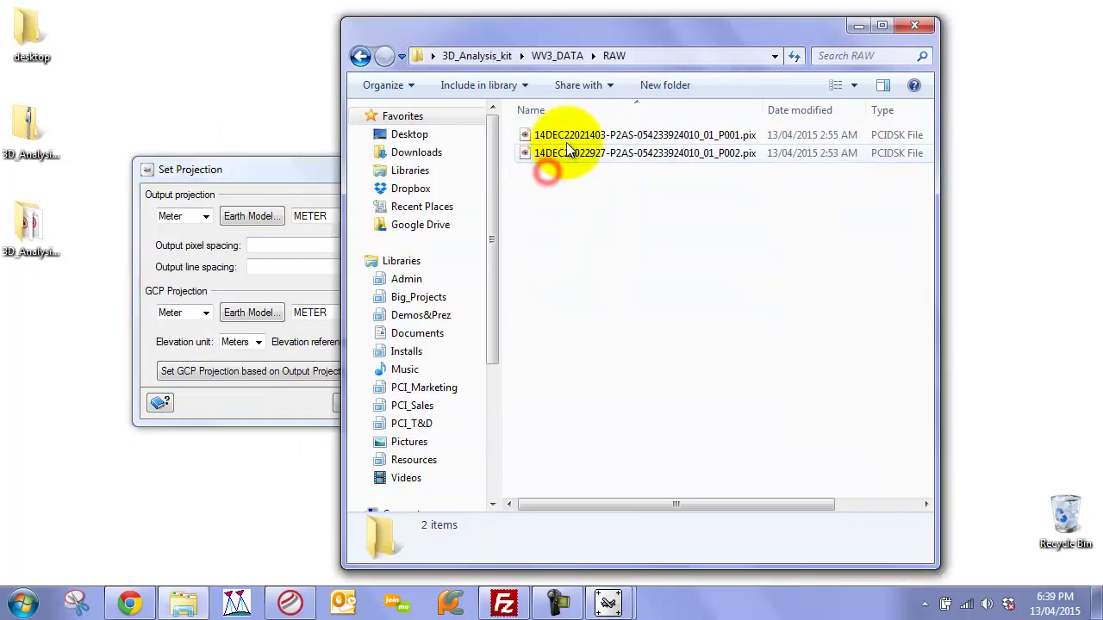
{"action": "left_click", "coordinate": [569, 136]}
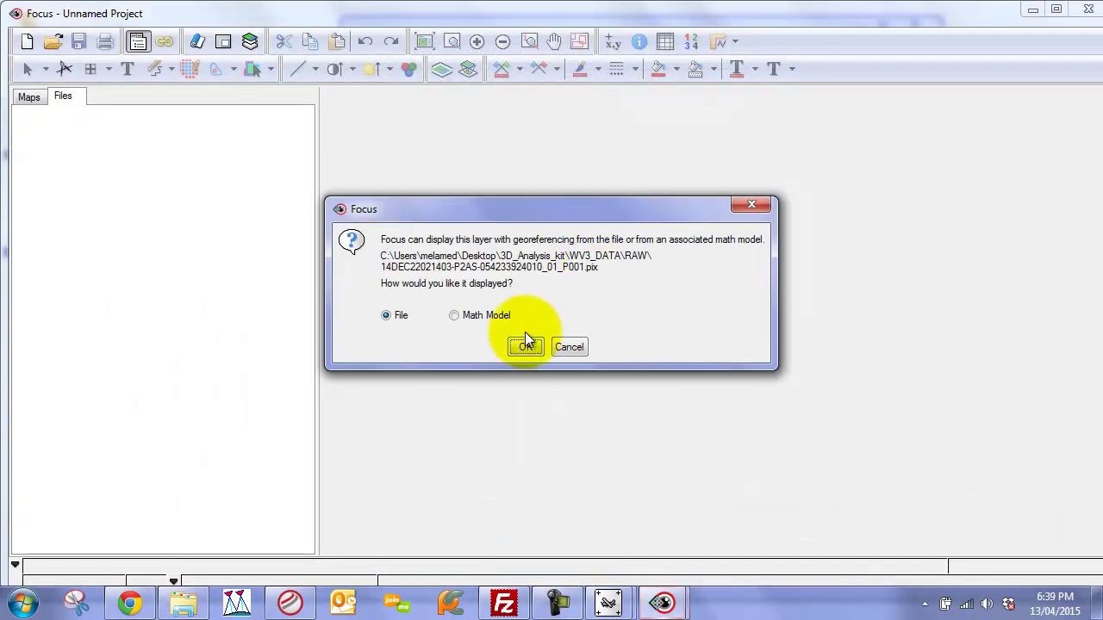
{"action": "left_click", "coordinate": [523, 346]}
Check the projection and pixel size in the P001 image's file properties
{"action": "right_click", "coordinate": [101, 137]}
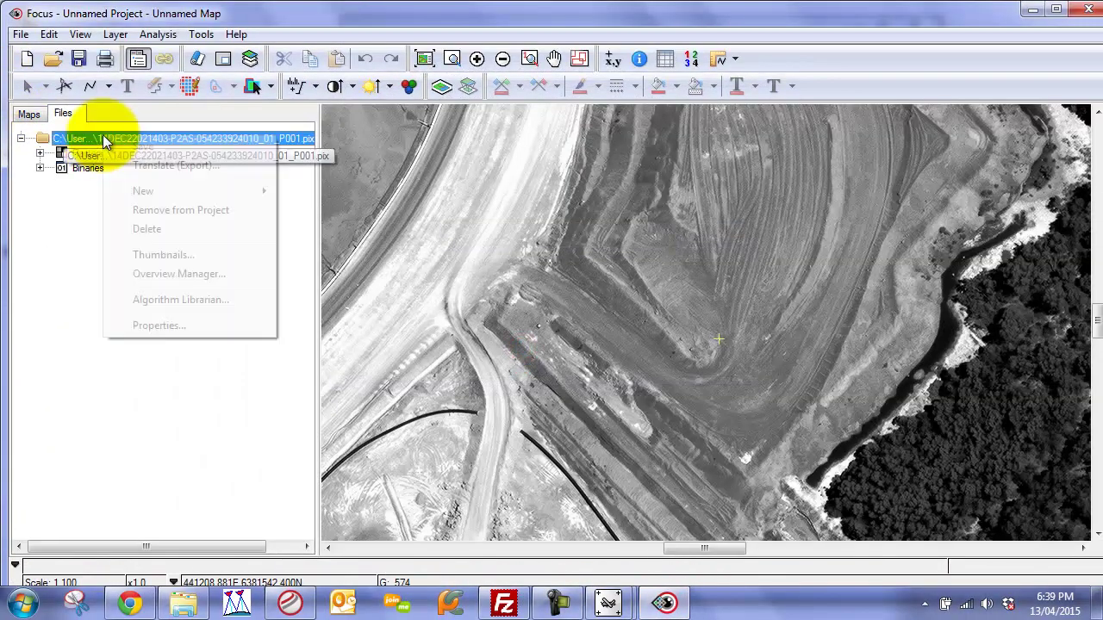
{"action": "left_click", "coordinate": [174, 325]}
{"action": "left_click", "coordinate": [458, 188]}
{"action": "left_click", "coordinate": [524, 216]}
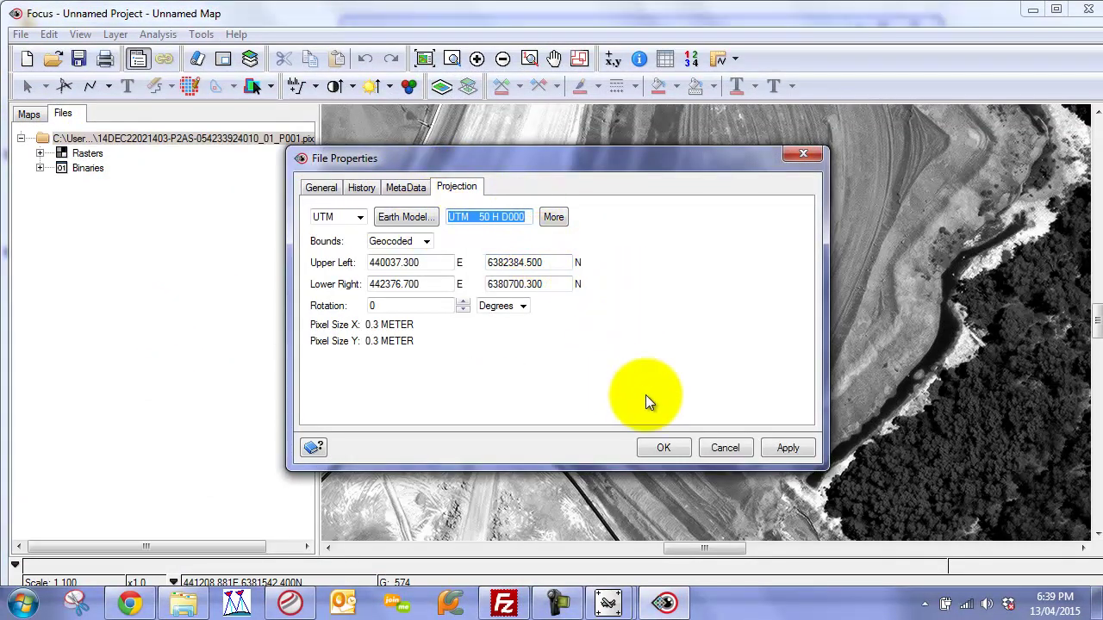
{"action": "left_click", "coordinate": [728, 447]}
Copy the projection string UTM 50 H D000 from the P001 image's file properties, and close Focus
{"action": "left_click", "coordinate": [29, 114]}
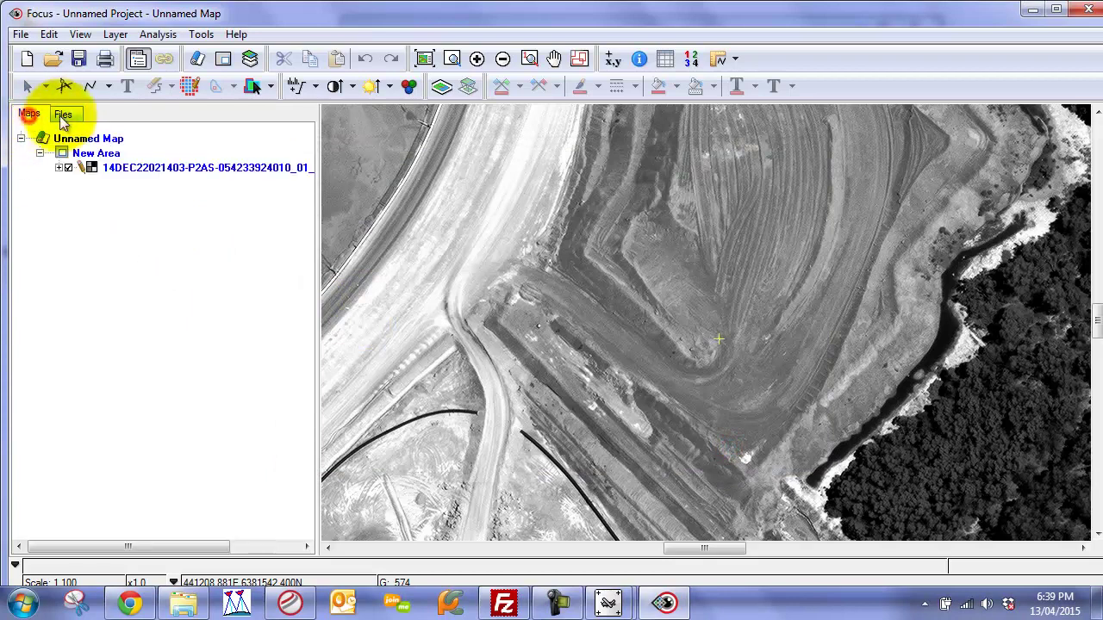
{"action": "left_click", "coordinate": [64, 115]}
{"action": "right_click", "coordinate": [74, 140]}
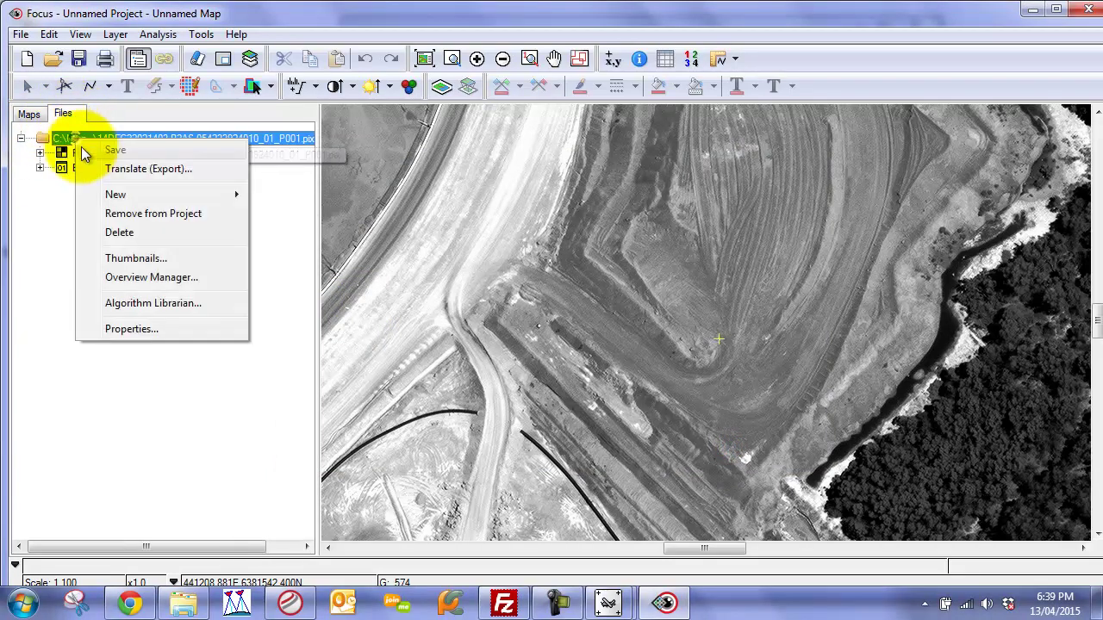
{"action": "left_click", "coordinate": [162, 330]}
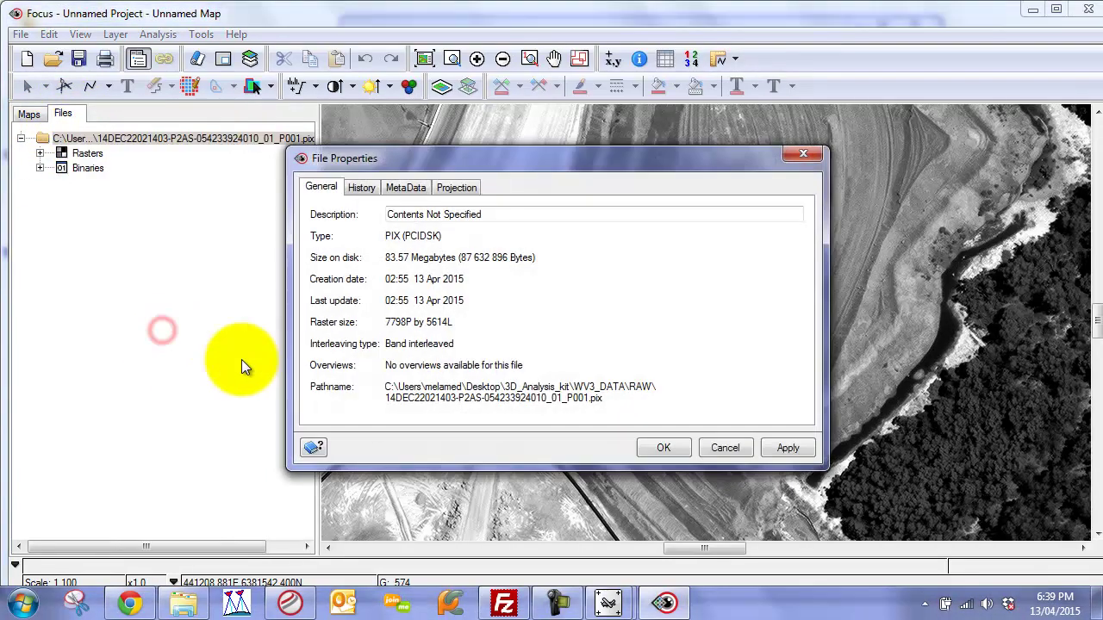
{"action": "left_click", "coordinate": [450, 188]}
{"action": "left_click_drag", "start_coordinate": [525, 216], "coordinate": [335, 216]}
{"action": "key", "text": "ctrl+c"}
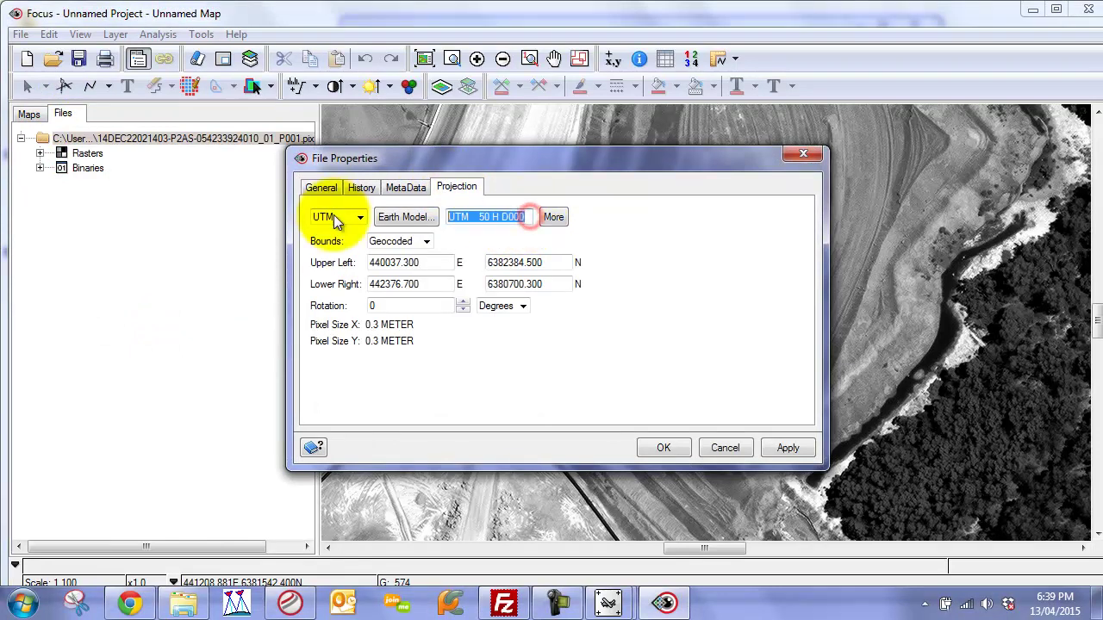
{"action": "left_click", "coordinate": [723, 447]}
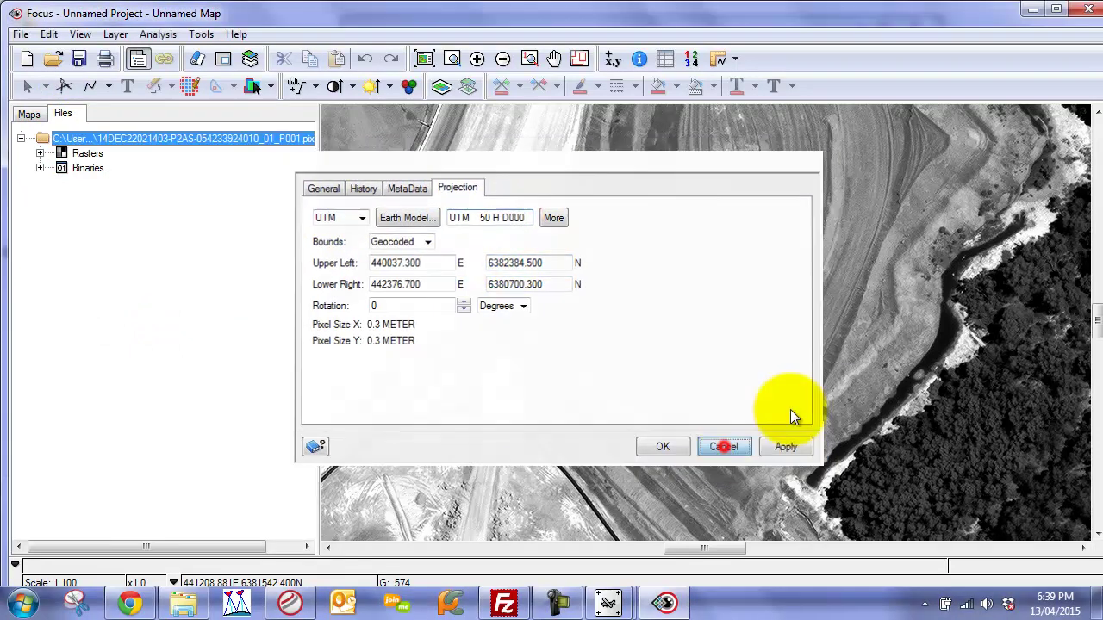
{"action": "left_click", "coordinate": [1076, 17]}
Replace the output projection in OrthoEngine's Set Projection dialog with the copied string UTM 50 H D000
{"action": "left_click", "coordinate": [550, 313]}
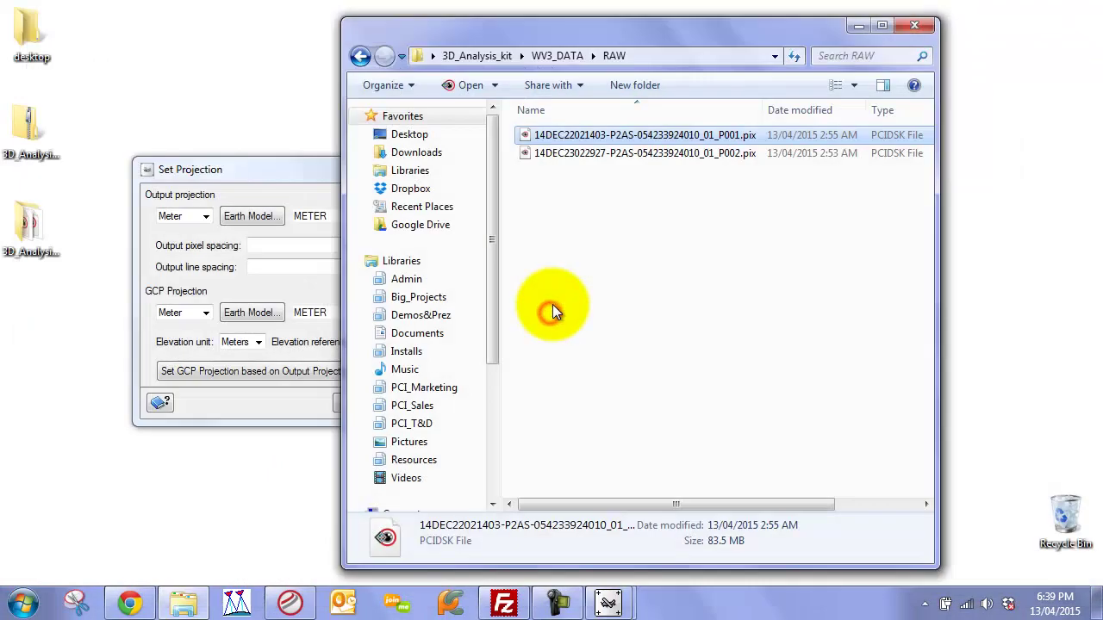
{"action": "left_click", "coordinate": [319, 216]}
{"action": "double_click", "coordinate": [318, 216]}
{"action": "key", "text": "ctrl+v"}
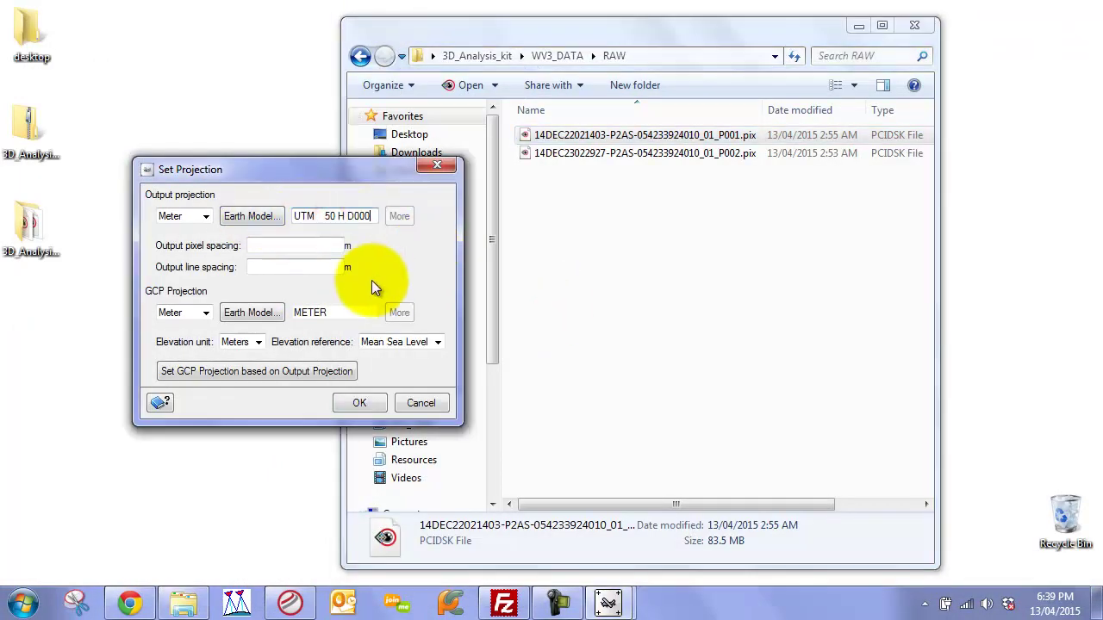
Set the output pixel spacing and output line spacing to 0.3 m and accept the projection settings
{"action": "left_click", "coordinate": [317, 245]}
{"action": "type", "text": "0.3"}
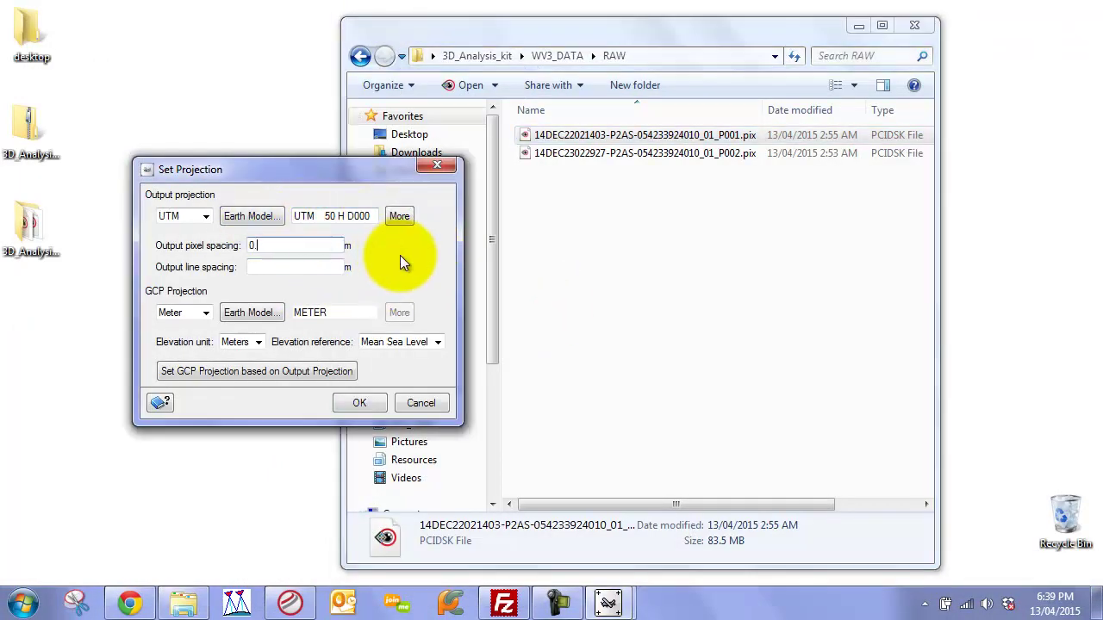
{"action": "left_click", "coordinate": [278, 267]}
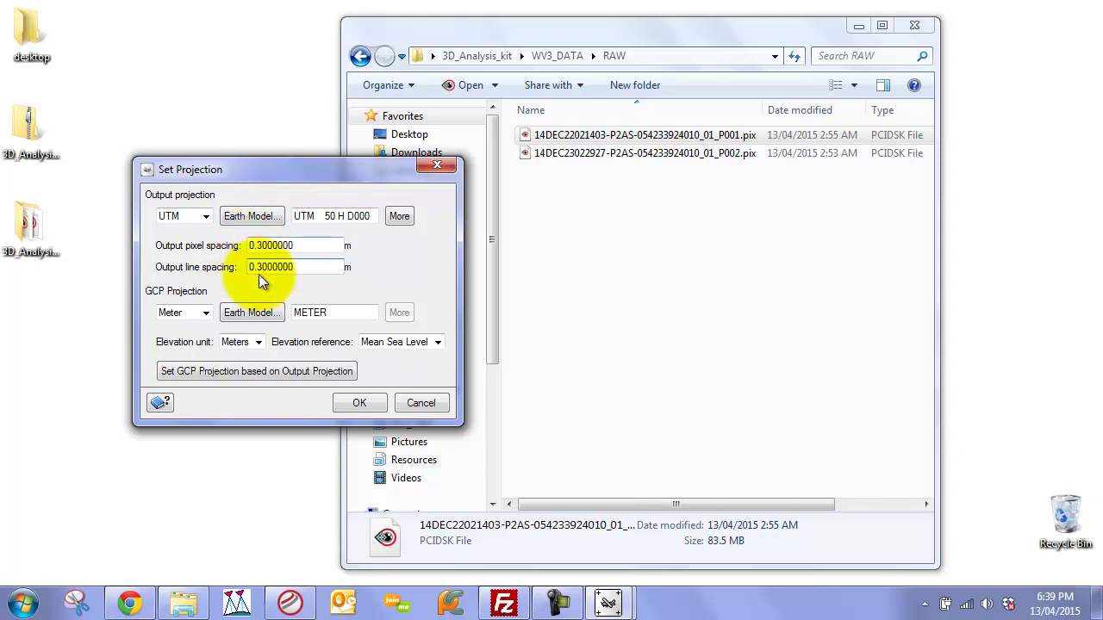
{"action": "left_click", "coordinate": [336, 369]}
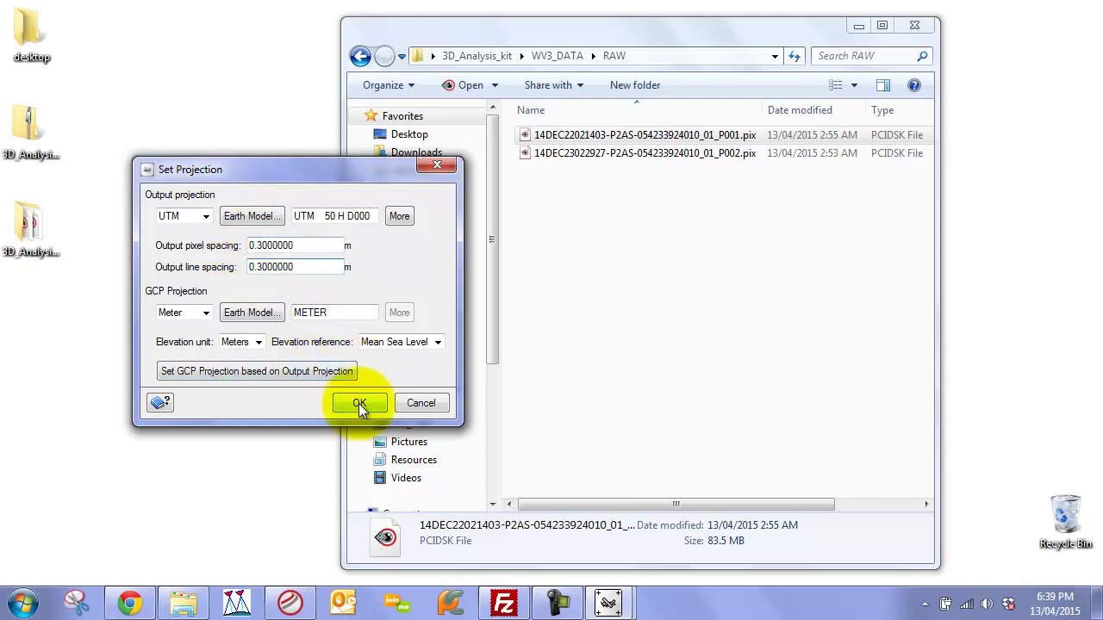
{"action": "left_click", "coordinate": [359, 403]}
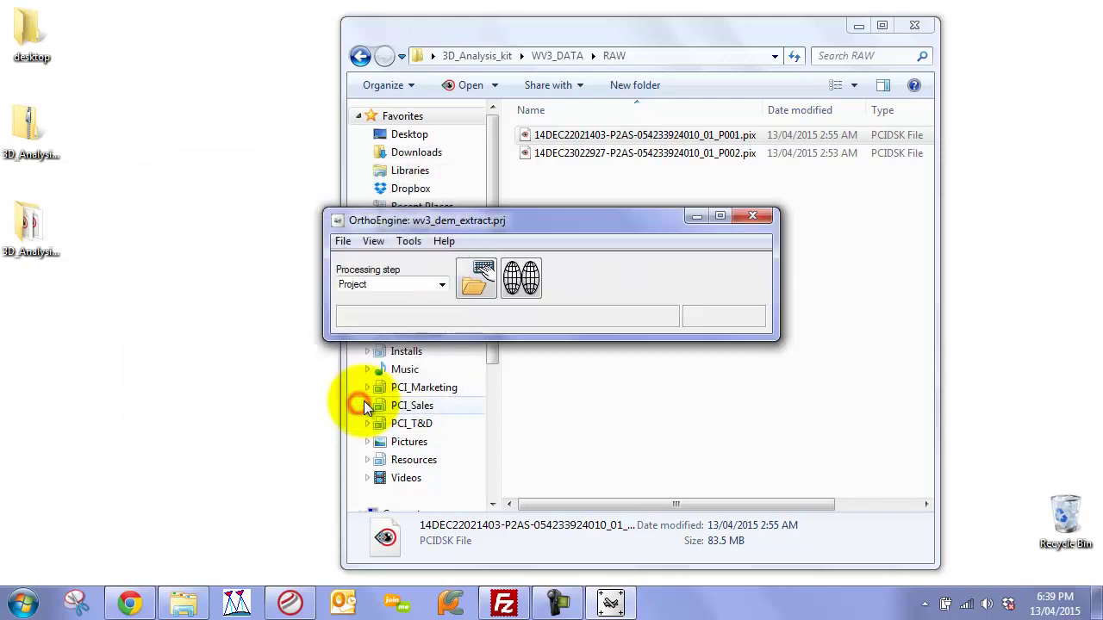
Add the P001 and P002 images from the RAW folder as uncorrected images in the Data Input stage, without creating overviews
{"action": "left_click", "coordinate": [441, 285]}
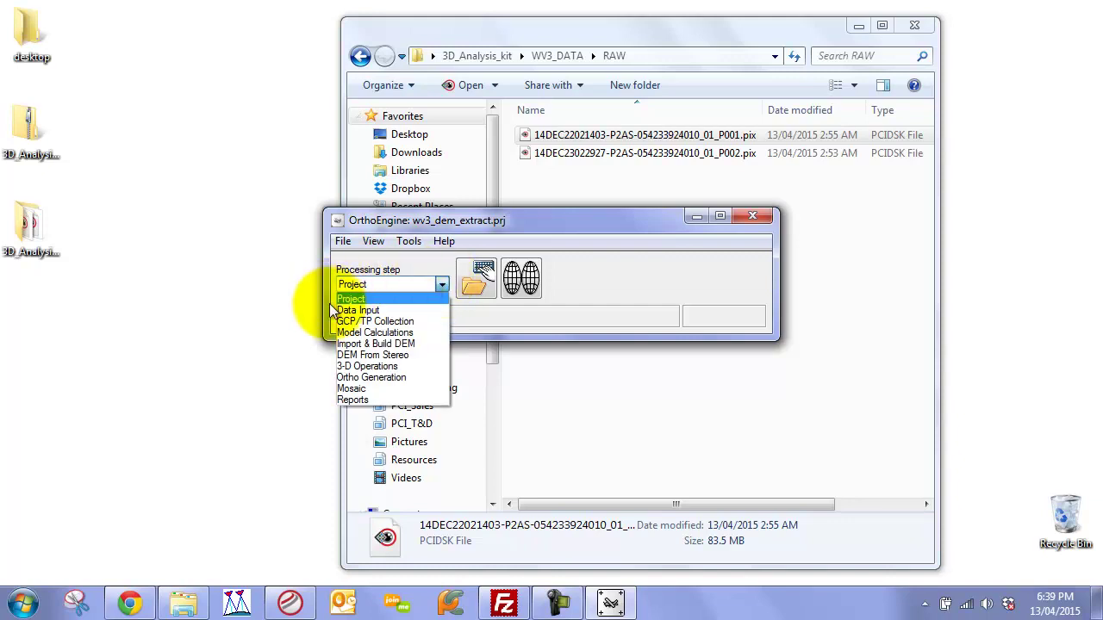
{"action": "left_click", "coordinate": [354, 311]}
{"action": "left_click", "coordinate": [479, 283]}
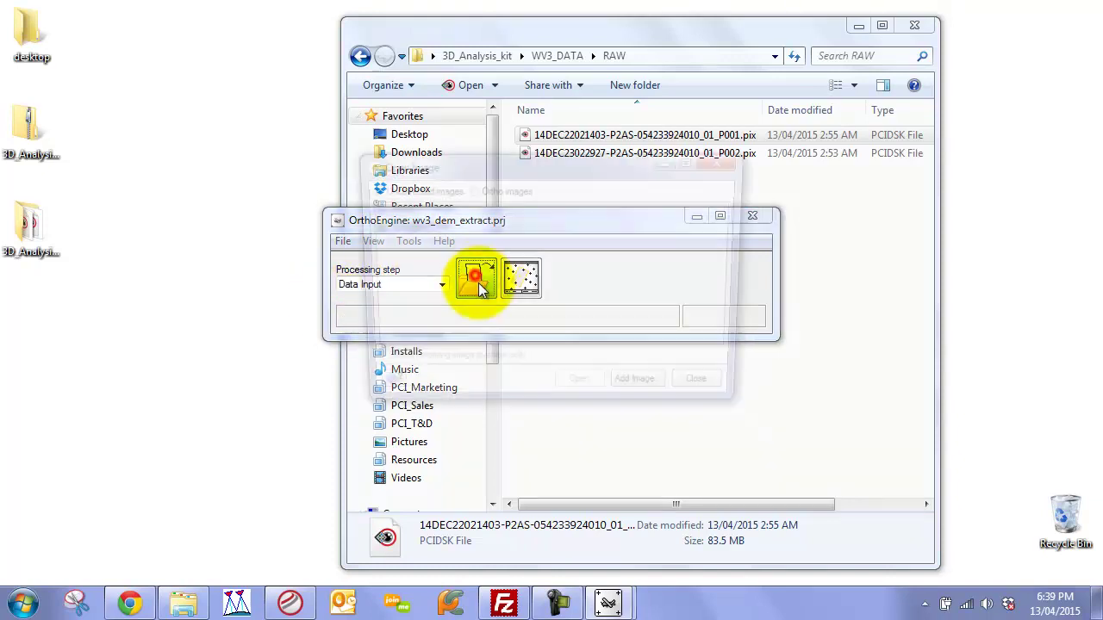
{"action": "left_click", "coordinate": [643, 389]}
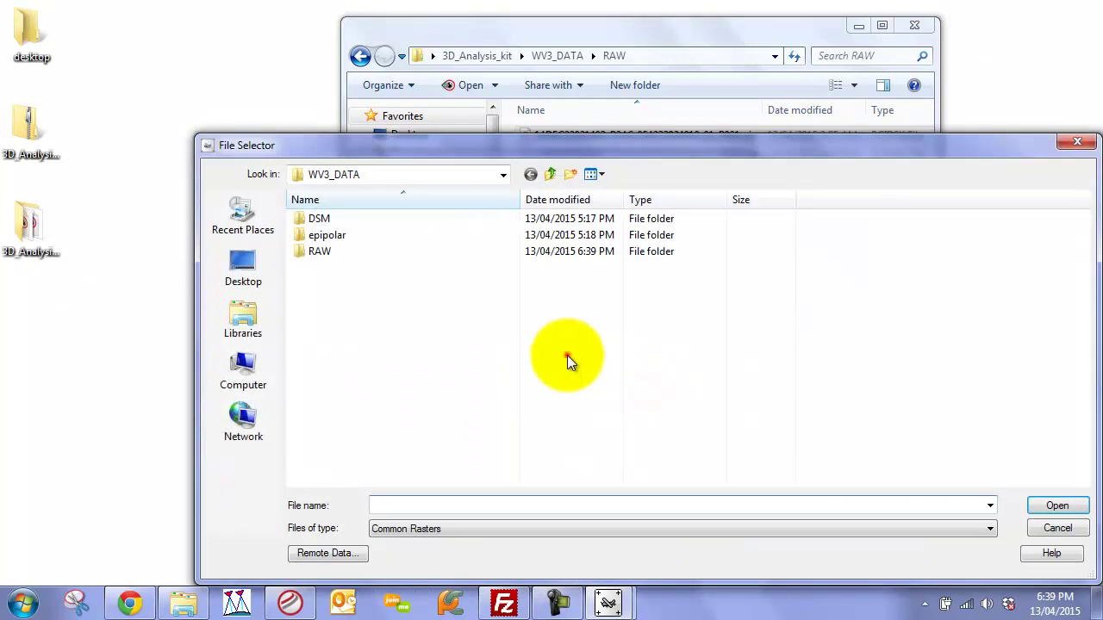
{"action": "double_click", "coordinate": [314, 251]}
{"action": "left_click", "coordinate": [328, 218]}
{"action": "left_click", "coordinate": [327, 234], "text": "ctrl"}
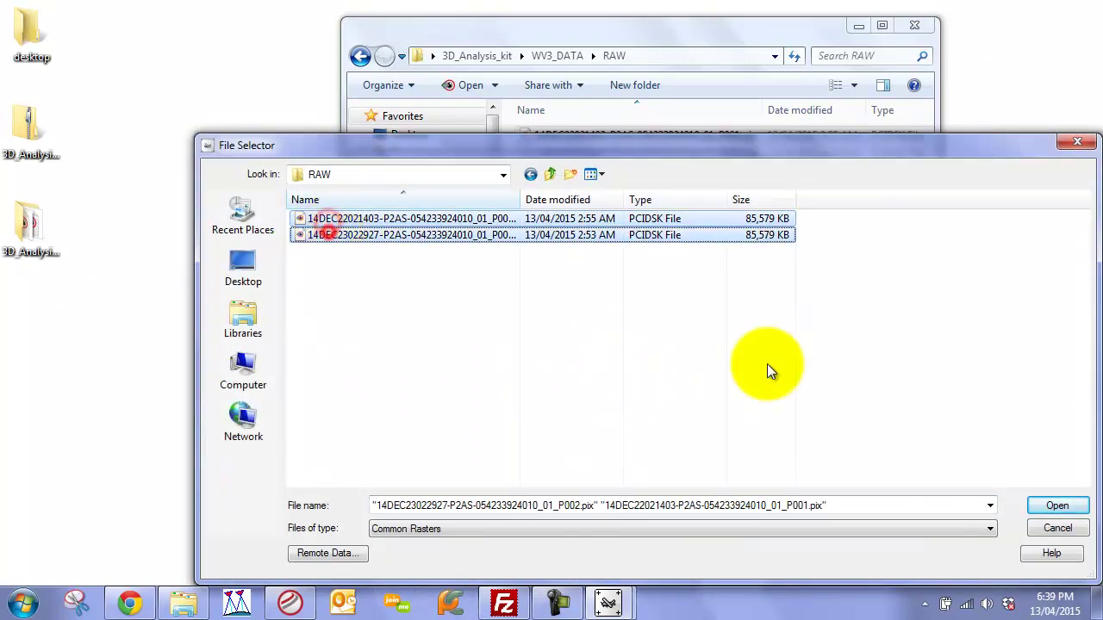
{"action": "left_click", "coordinate": [1057, 506]}
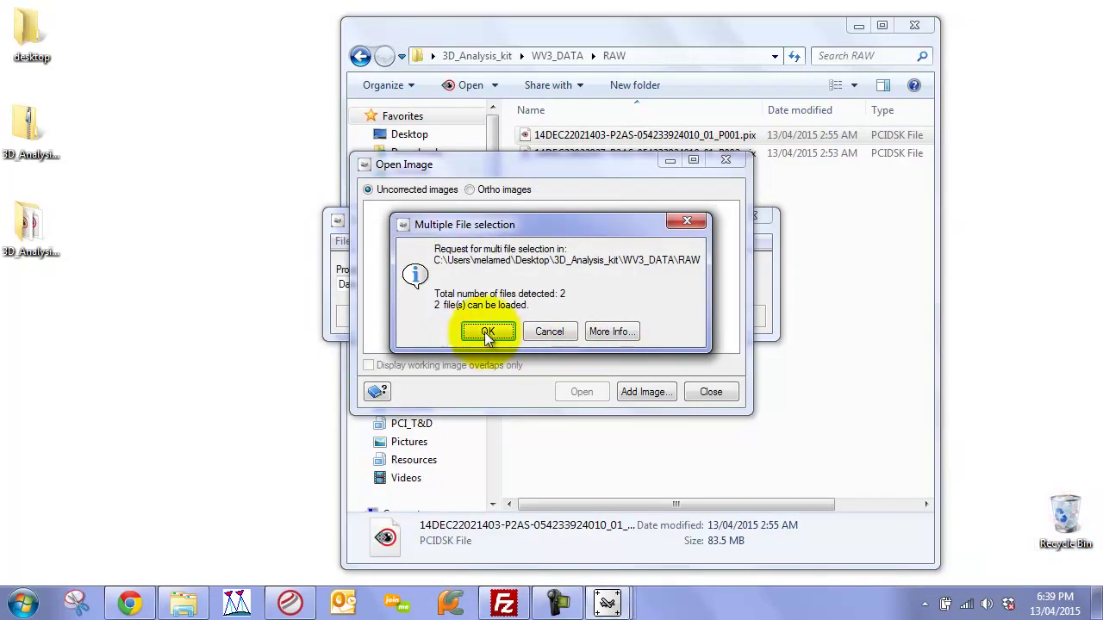
{"action": "left_click", "coordinate": [484, 332]}
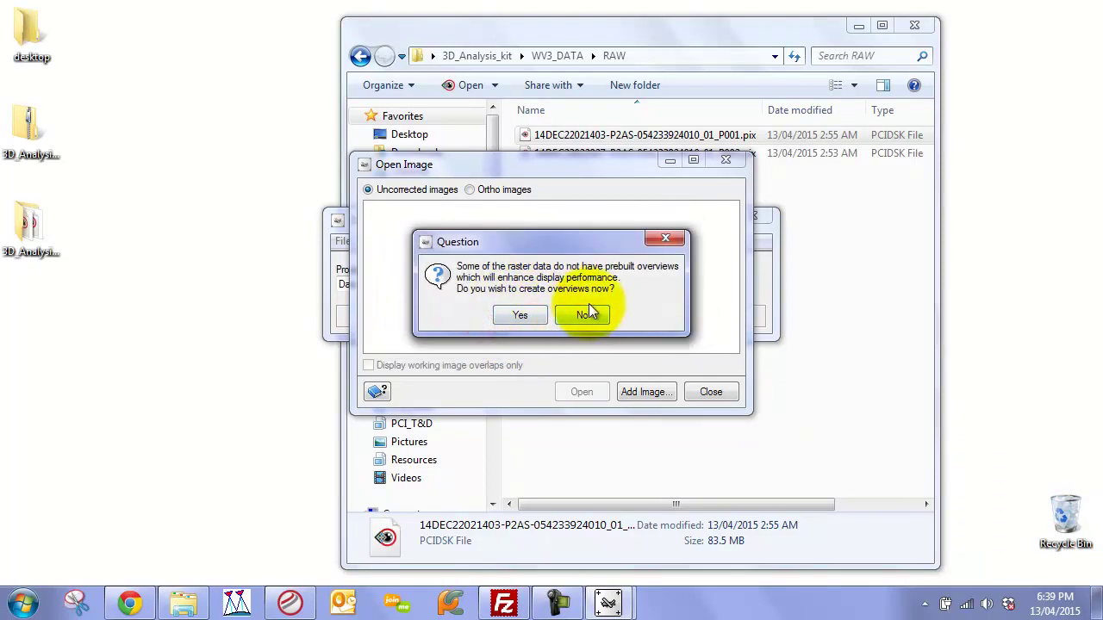
{"action": "left_click", "coordinate": [588, 313]}
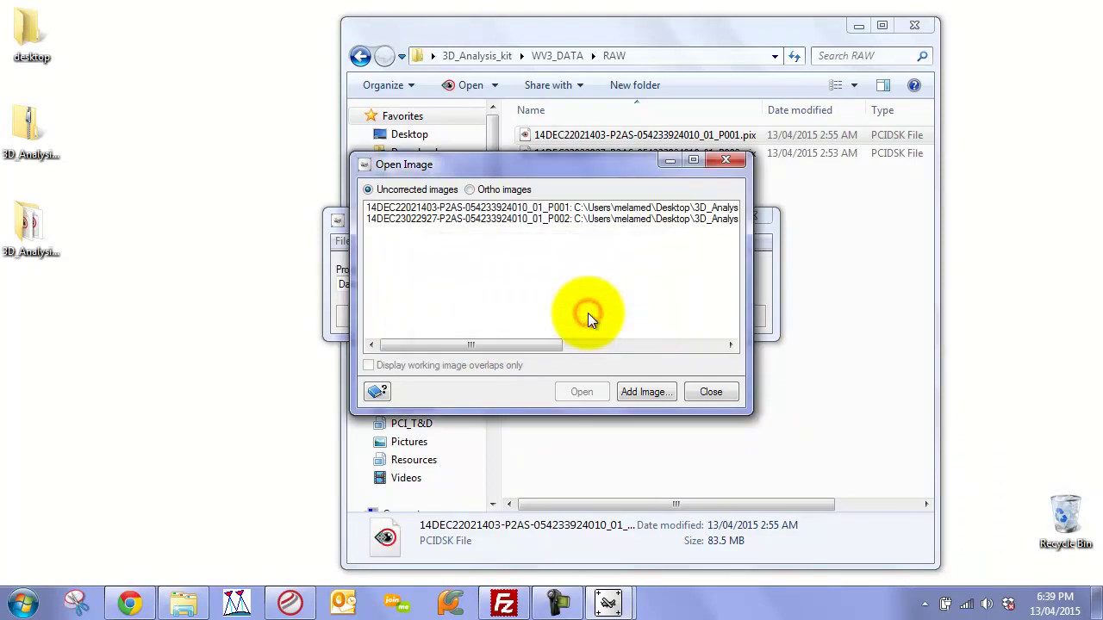
{"action": "left_click", "coordinate": [712, 393]}
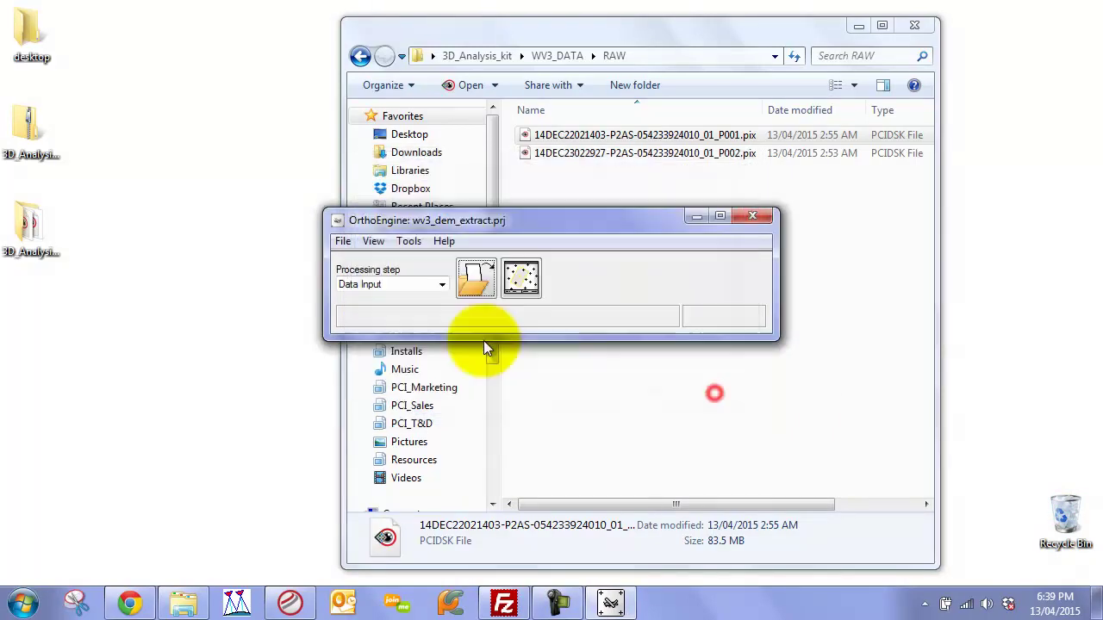
Open epipolar image generation in the DEM From Stereo stage and set the DEM working folder to WV3_DATA\epipolar
{"action": "left_click", "coordinate": [439, 285]}
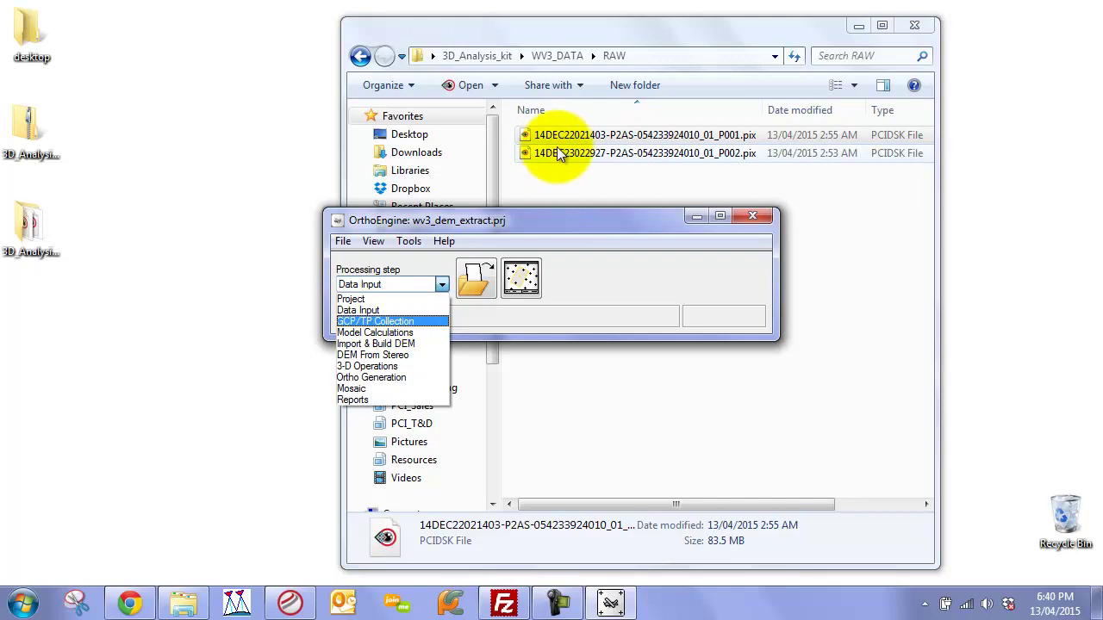
{"action": "left_click", "coordinate": [373, 355]}
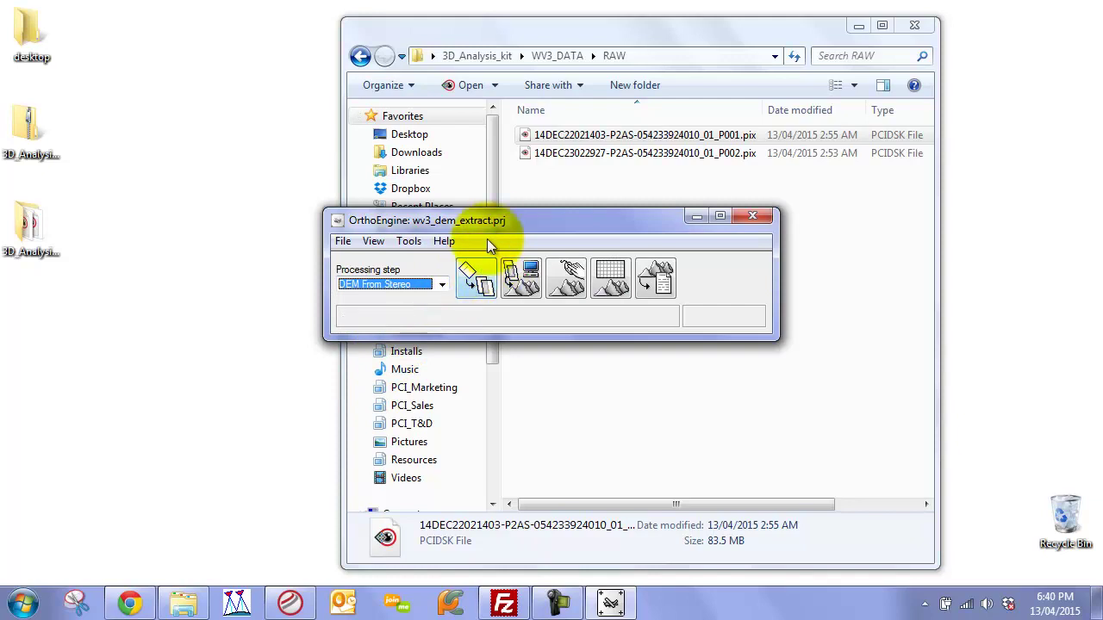
{"action": "left_click", "coordinate": [477, 274]}
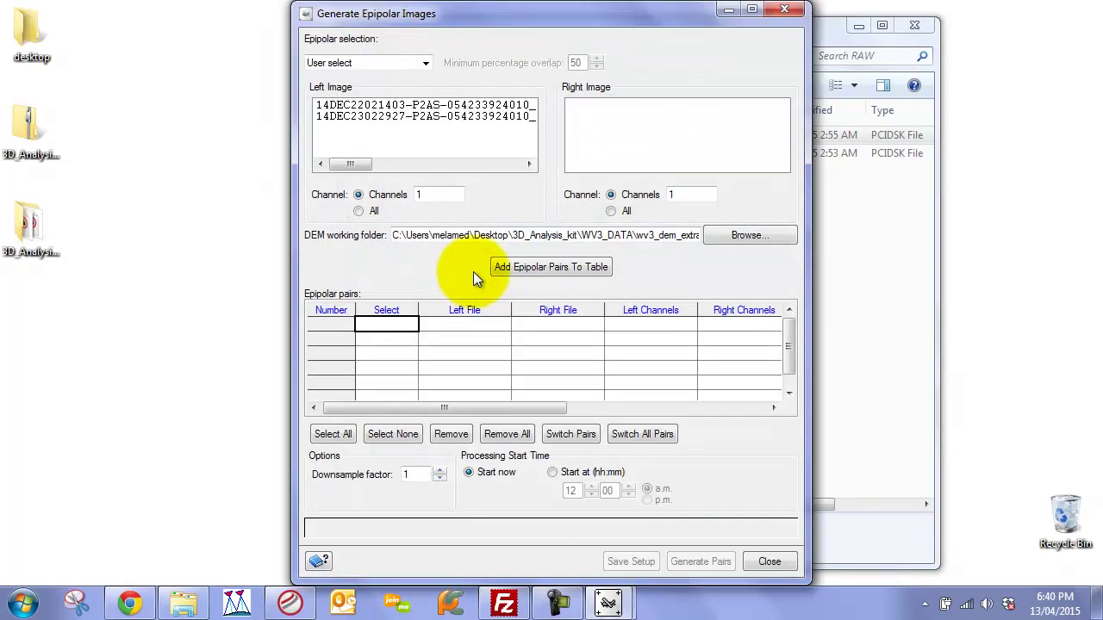
{"action": "left_click_drag", "start_coordinate": [674, 239], "coordinate": [740, 236]}
{"action": "left_click", "coordinate": [740, 237]}
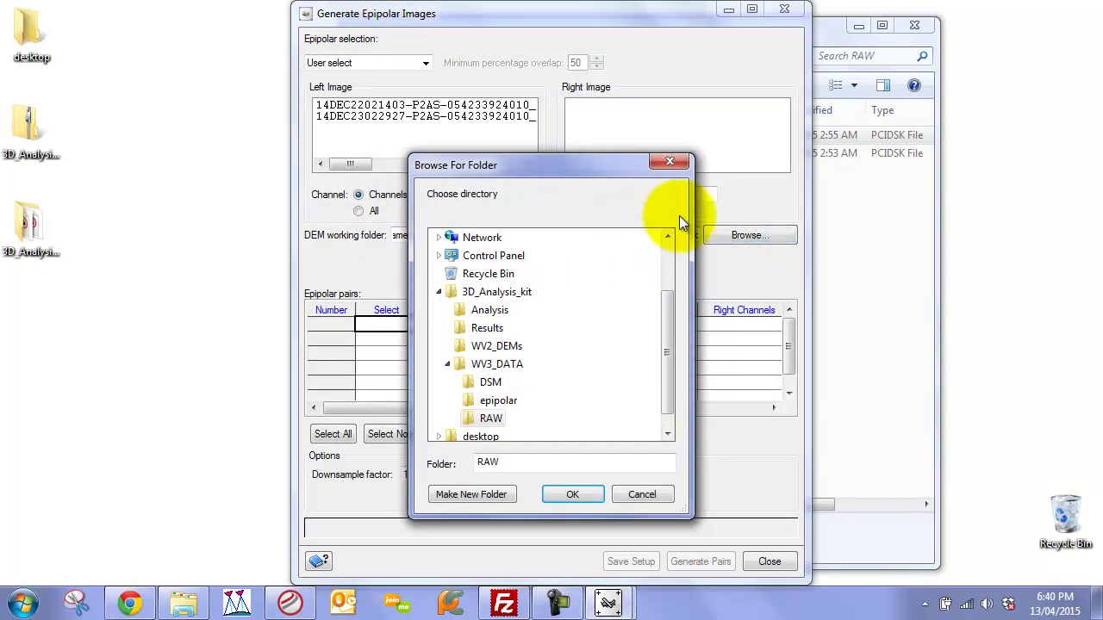
{"action": "left_click_drag", "start_coordinate": [668, 325], "coordinate": [668, 336]}
{"action": "left_click", "coordinate": [491, 382]}
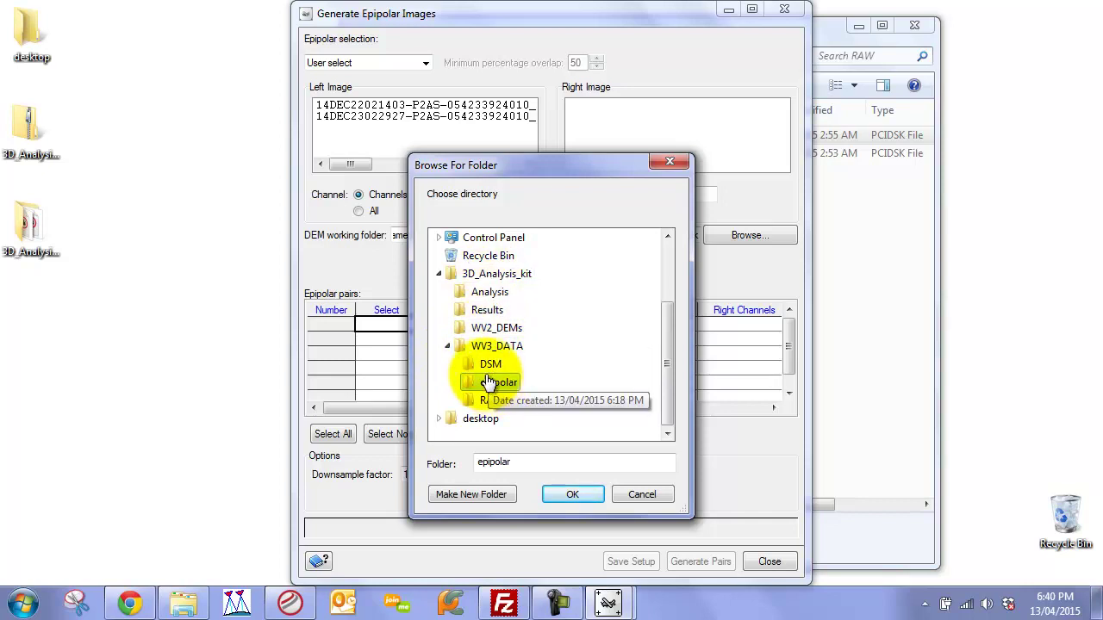
{"action": "left_click", "coordinate": [573, 493]}
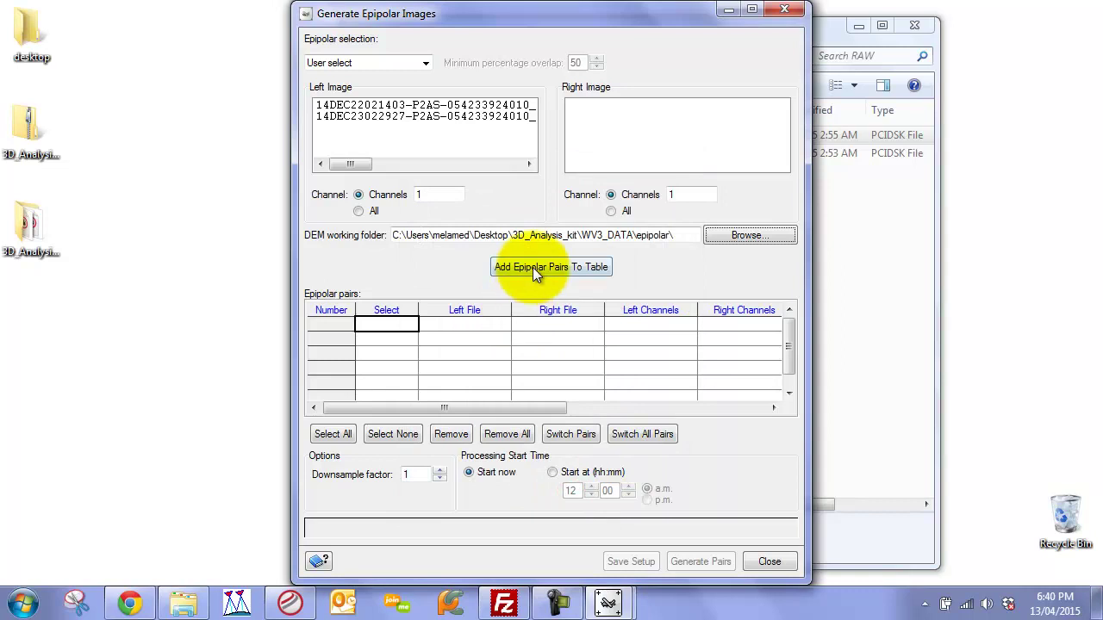
Add the epipolar pair using the Maximum overlapping pairs selection, generate it, and close the epipolar generation dialog
{"action": "left_click", "coordinate": [421, 63]}
{"action": "left_click", "coordinate": [365, 90]}
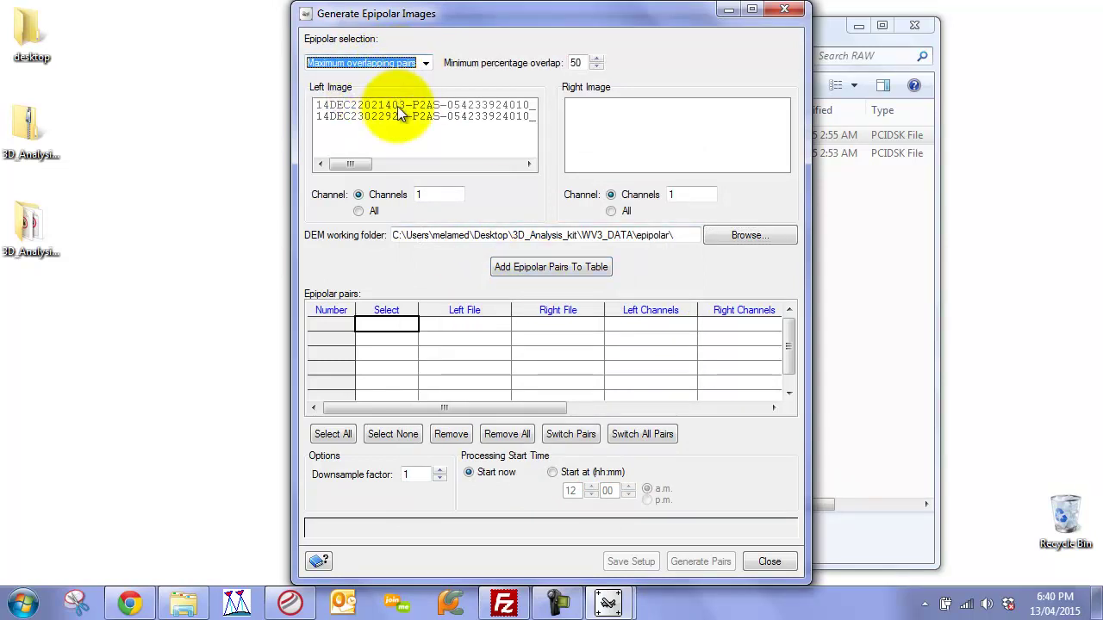
{"action": "left_click", "coordinate": [560, 267]}
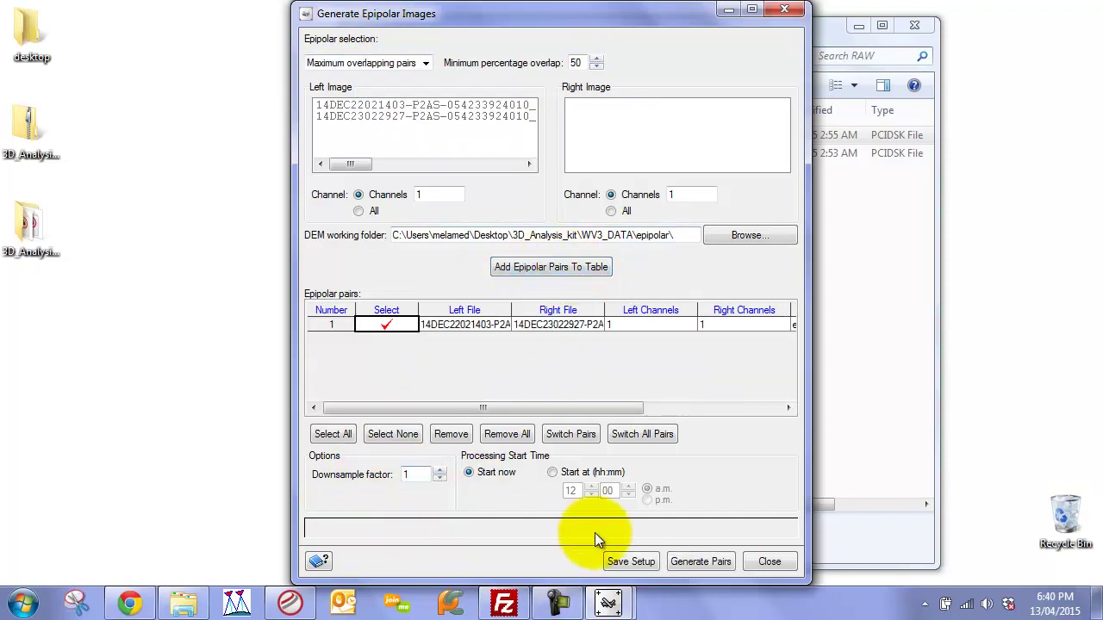
{"action": "left_click", "coordinate": [703, 561]}
{"action": "left_click", "coordinate": [519, 319]}
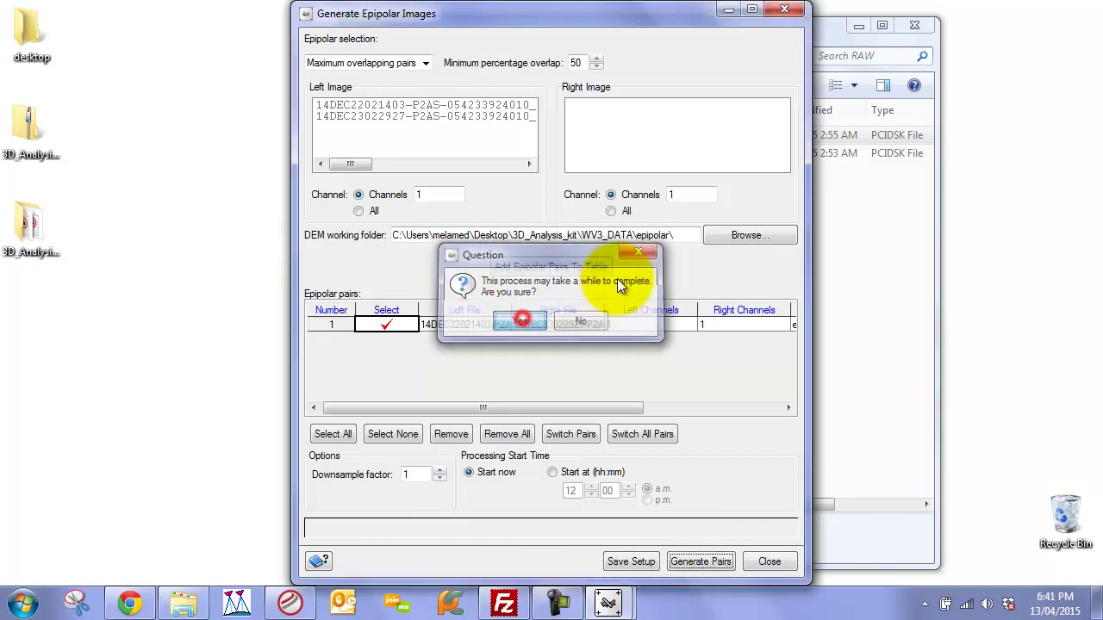
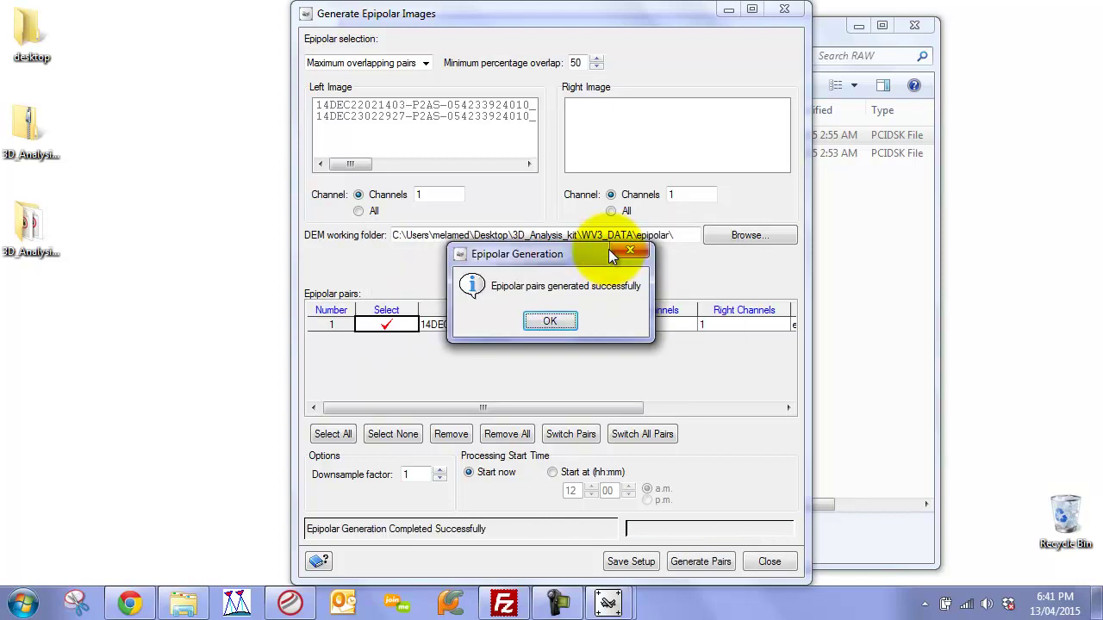
{"action": "left_click", "coordinate": [564, 324]}
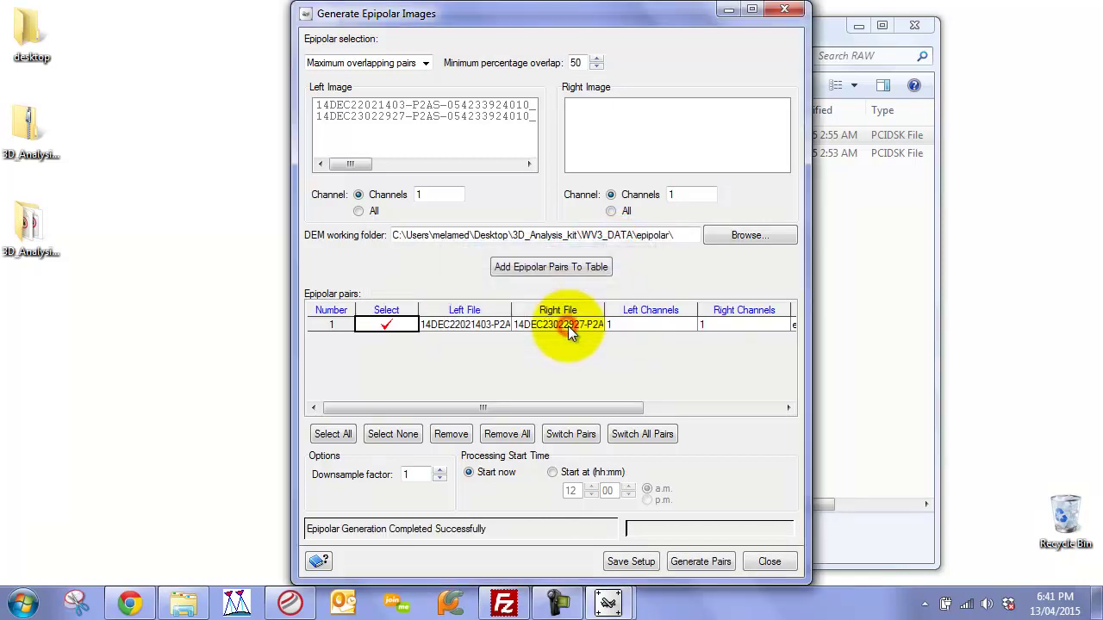
{"action": "left_click", "coordinate": [764, 569]}
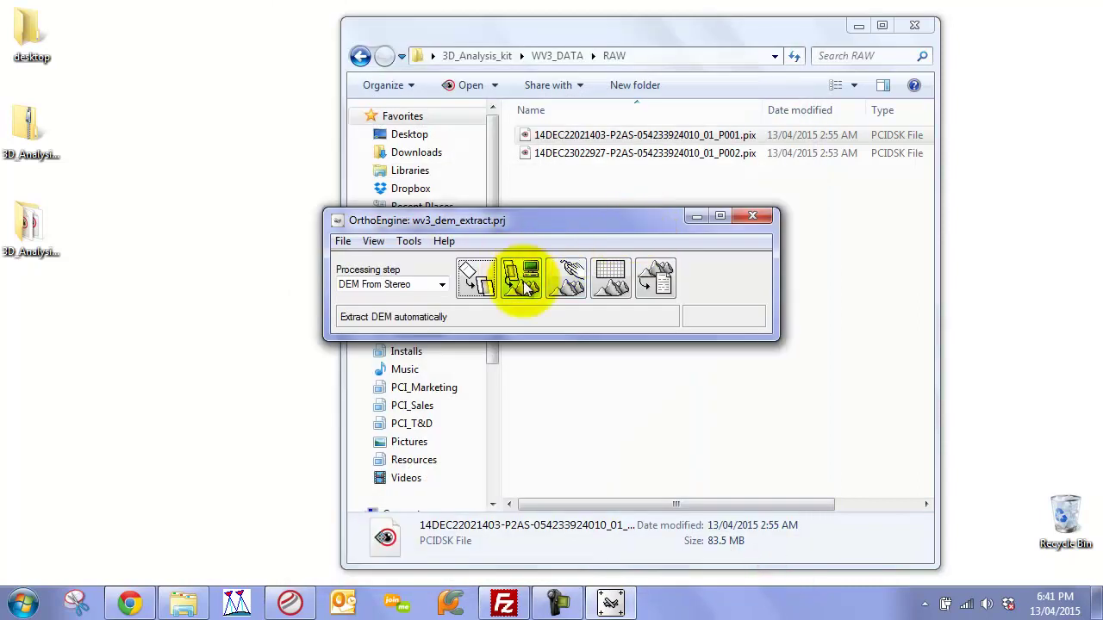
Configure automatic DEM extraction with Extra high detail, Mountainous terrain, MSL vertical datum, Medium smoothing filter, and the Wallis filter applied
{"action": "left_click", "coordinate": [522, 279]}
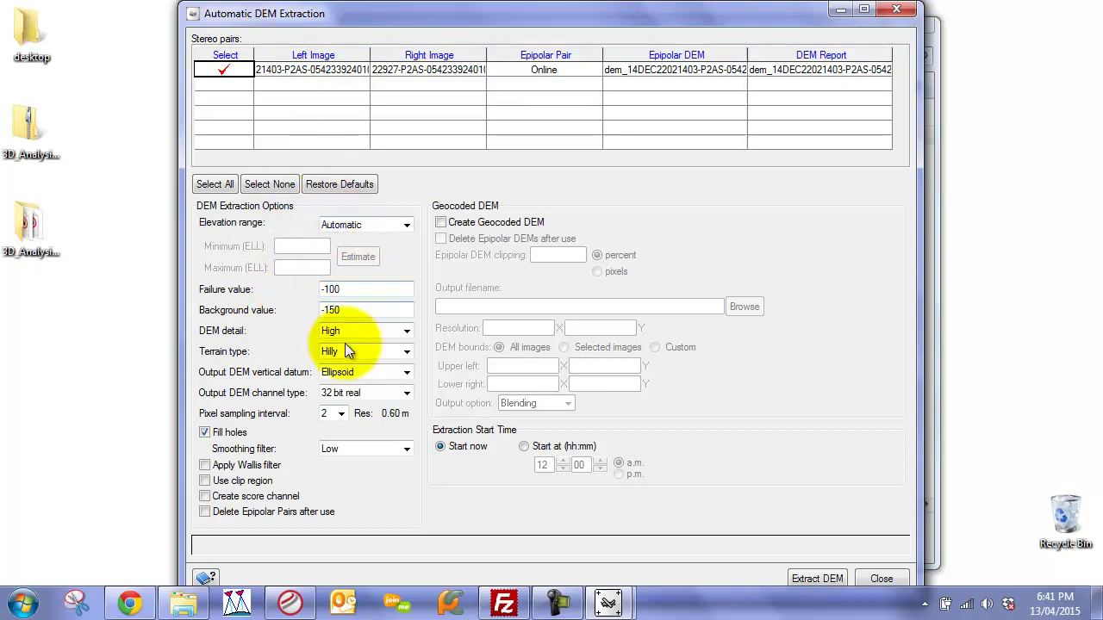
{"action": "left_click", "coordinate": [395, 330]}
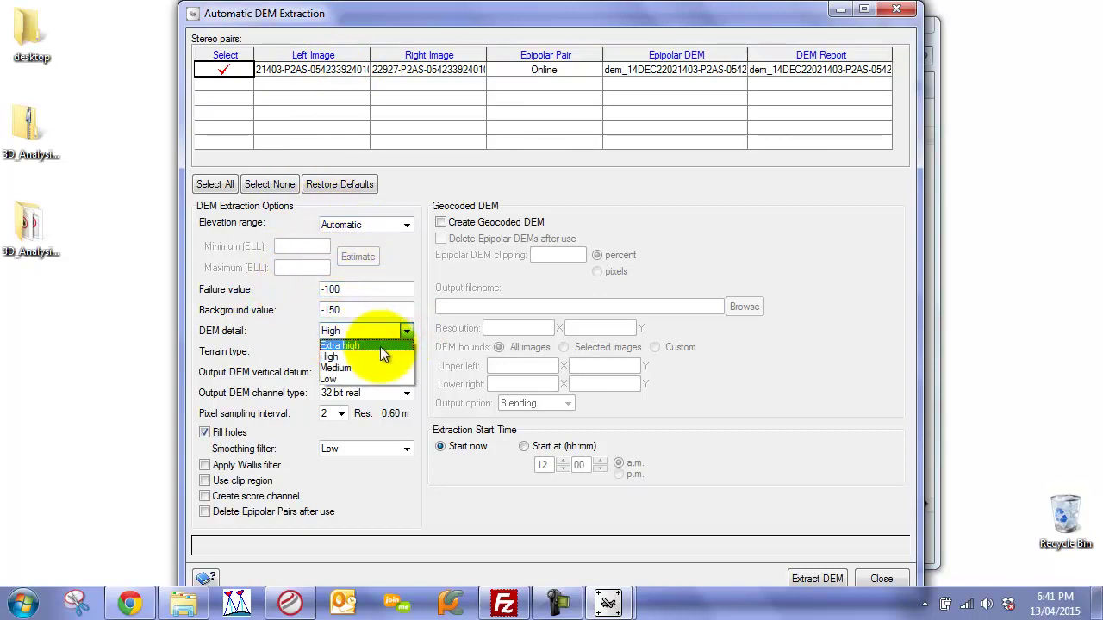
{"action": "left_click", "coordinate": [371, 345]}
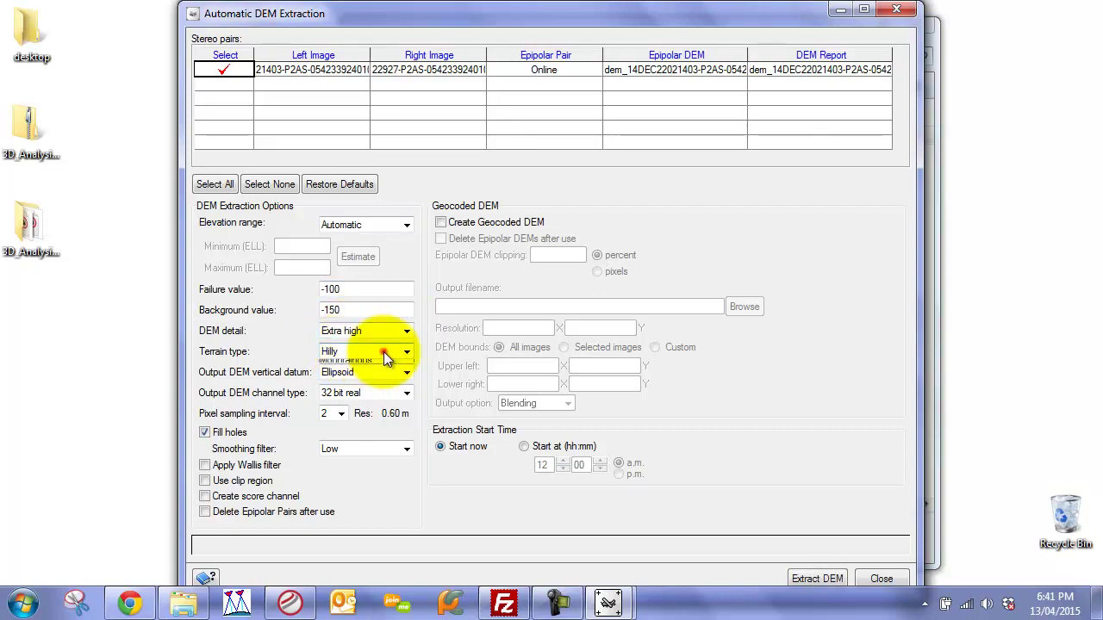
{"action": "left_click", "coordinate": [369, 381]}
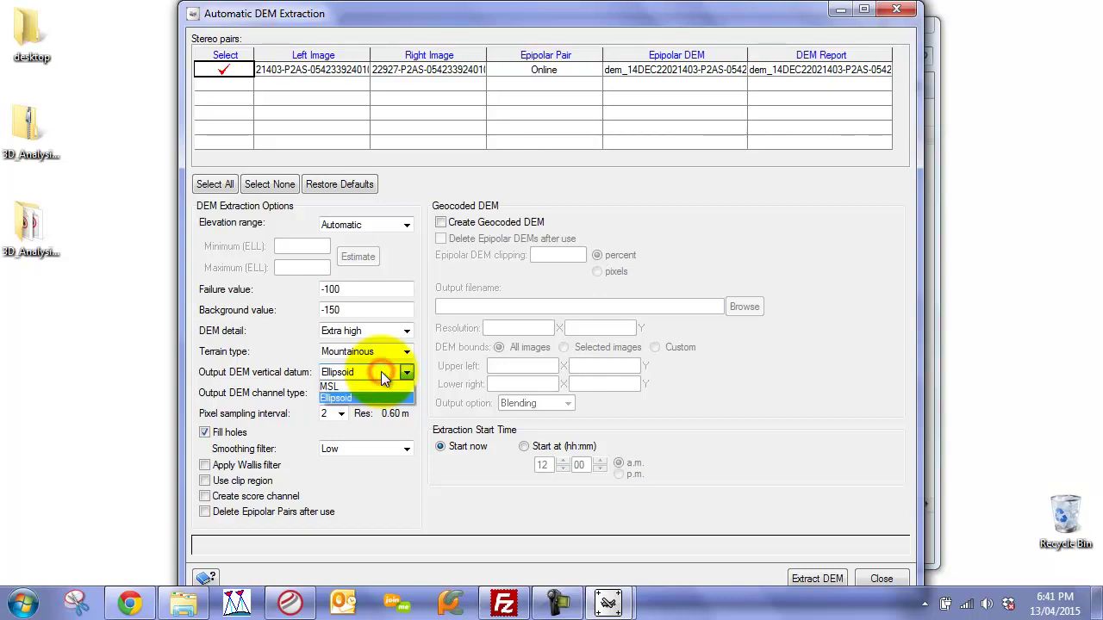
{"action": "left_click", "coordinate": [342, 392]}
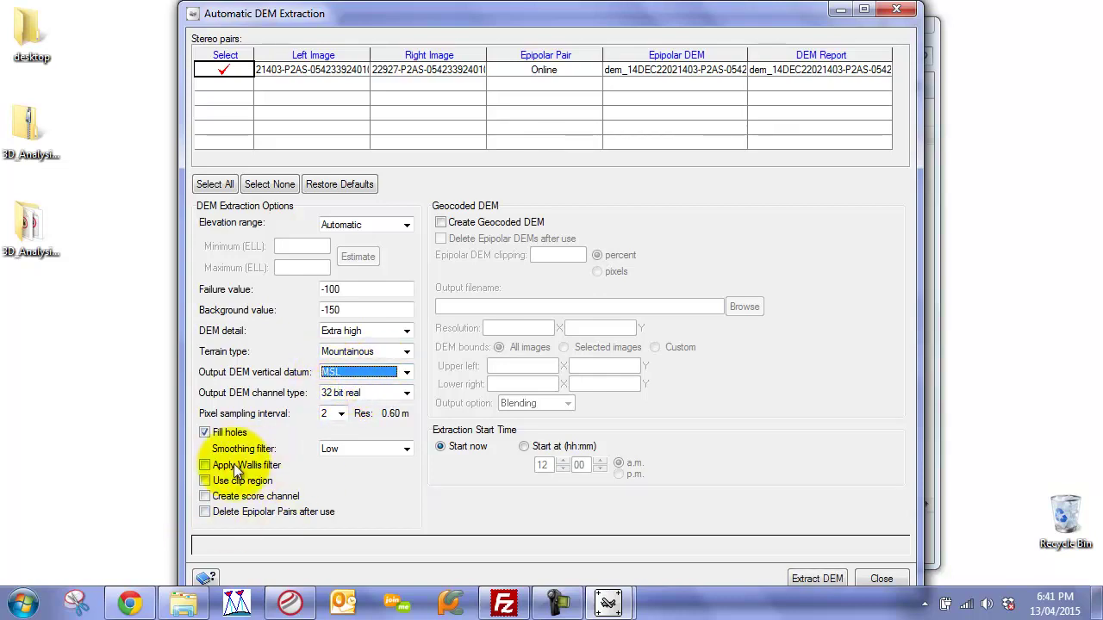
{"action": "left_click", "coordinate": [335, 450]}
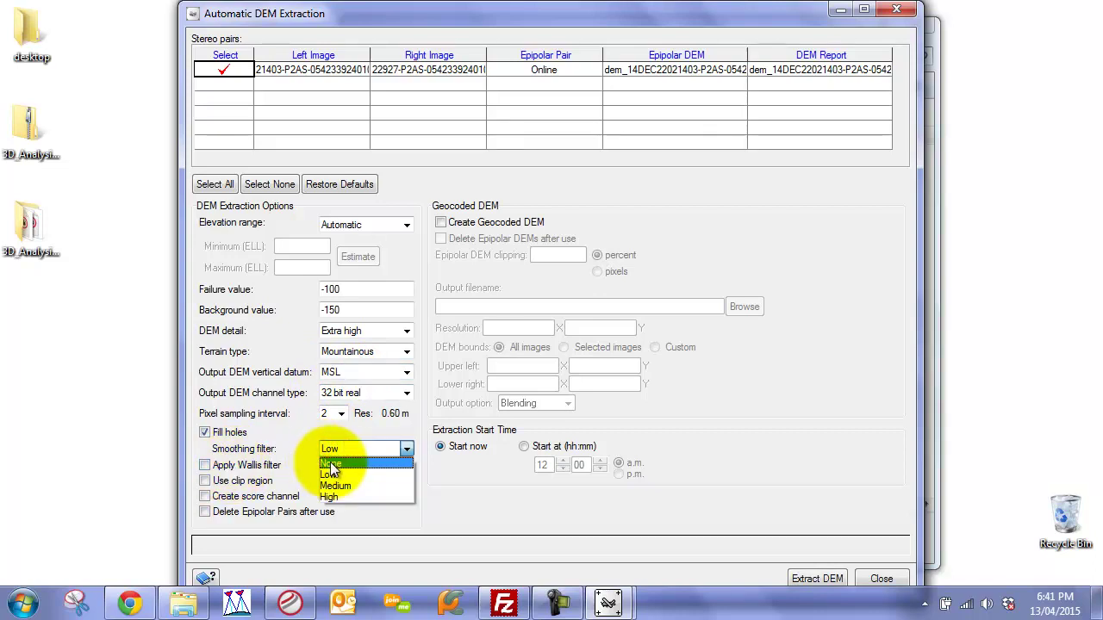
{"action": "left_click", "coordinate": [342, 485]}
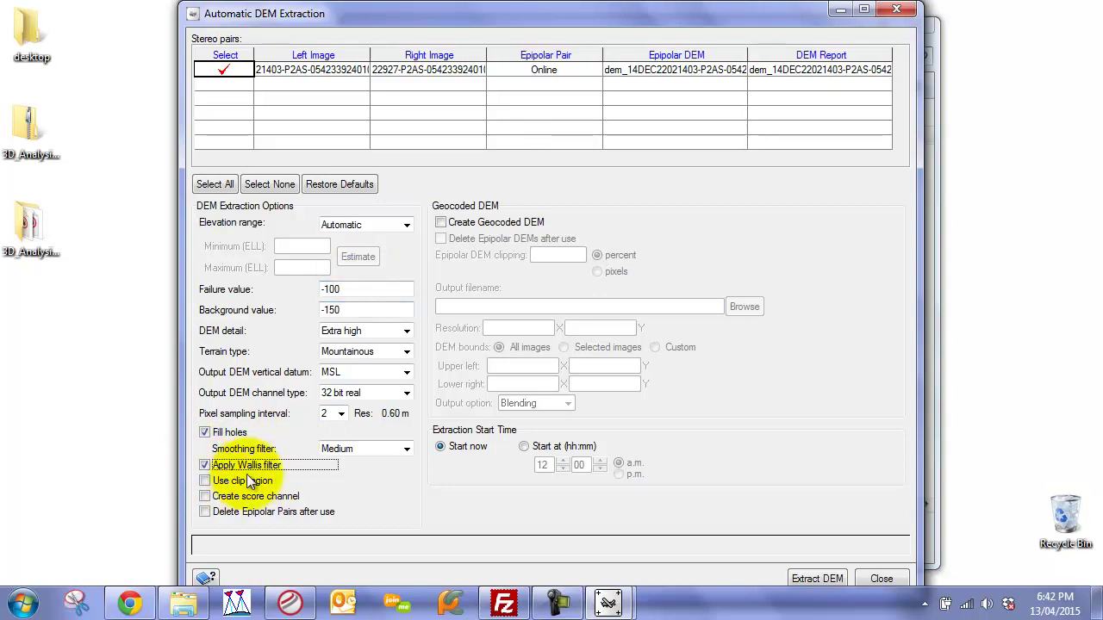
Enable geocoded DEM creation and set its output file to wv3_2014_DEM in the WV3_DATA\DSM folder
{"action": "left_click", "coordinate": [441, 222]}
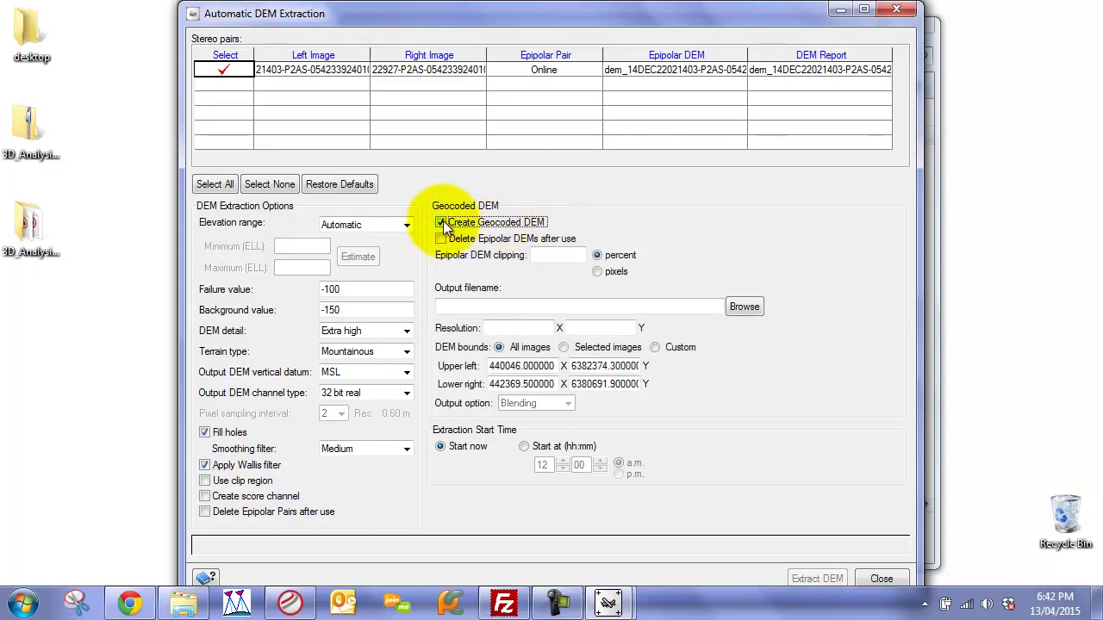
{"action": "left_click", "coordinate": [743, 307]}
{"action": "left_click", "coordinate": [580, 293]}
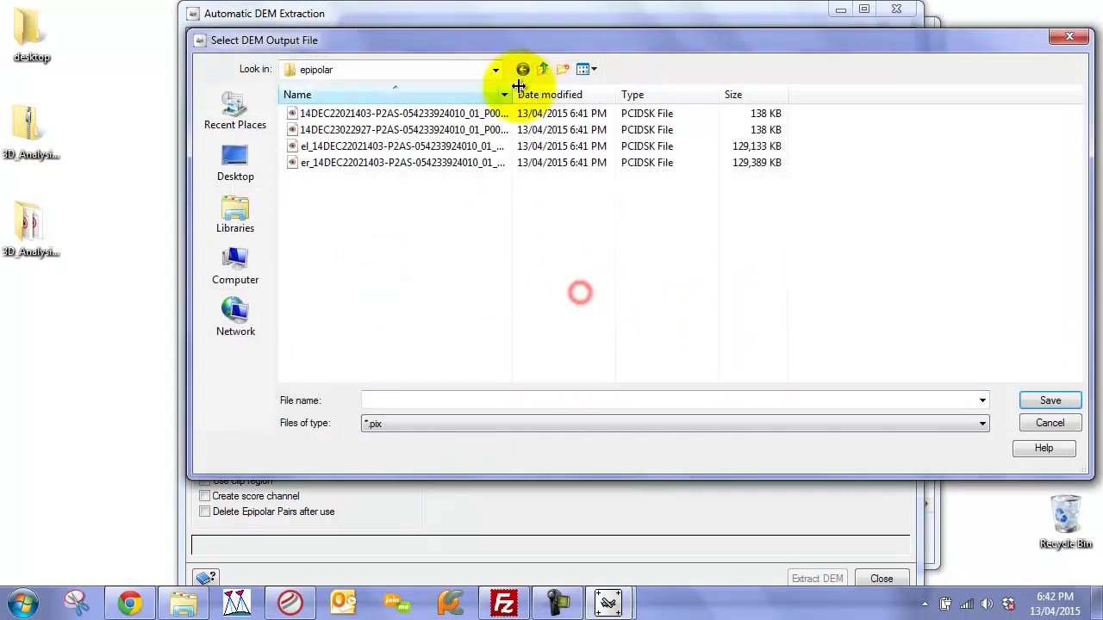
{"action": "left_click", "coordinate": [542, 69]}
{"action": "double_click", "coordinate": [321, 113]}
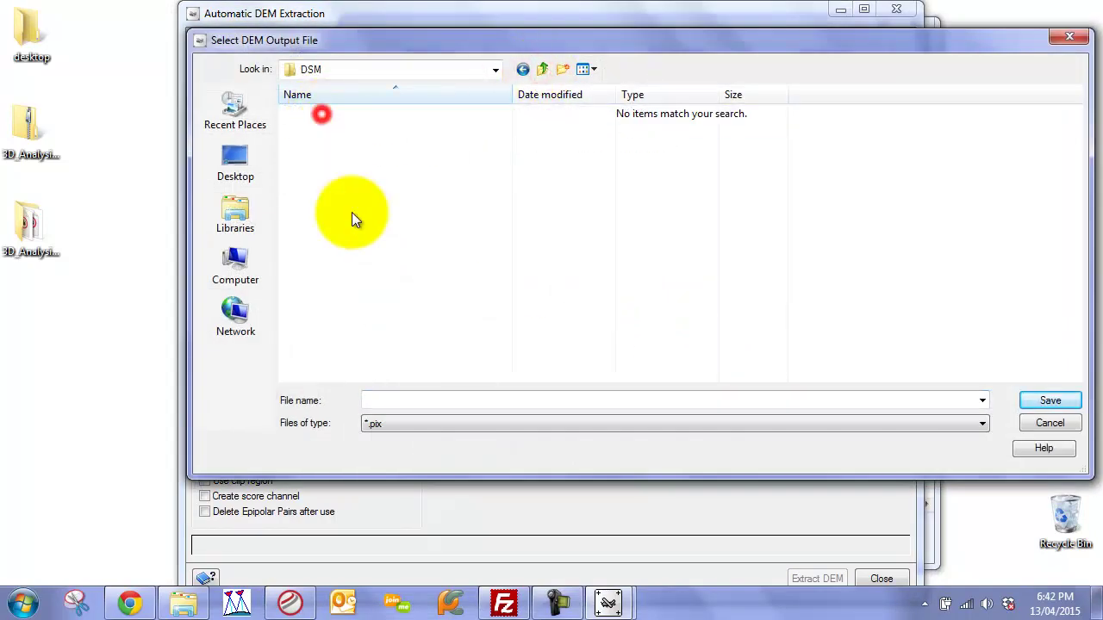
{"action": "left_click", "coordinate": [408, 399]}
{"action": "type", "text": "wv3_2014_"}
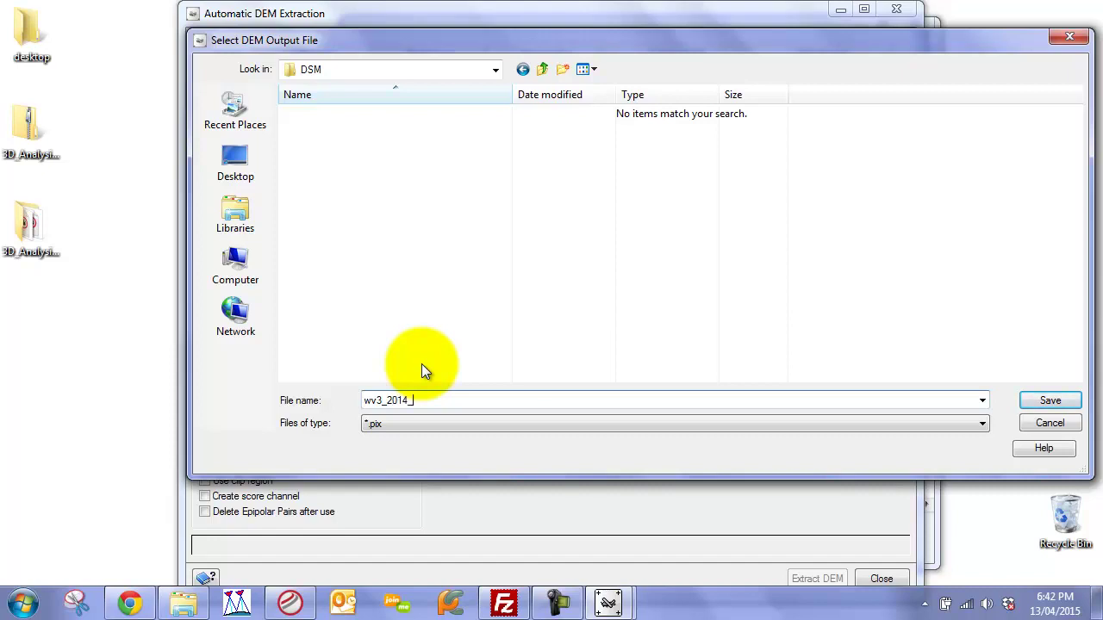
{"action": "type", "text": "DSM"}
{"action": "key", "text": "Return"}
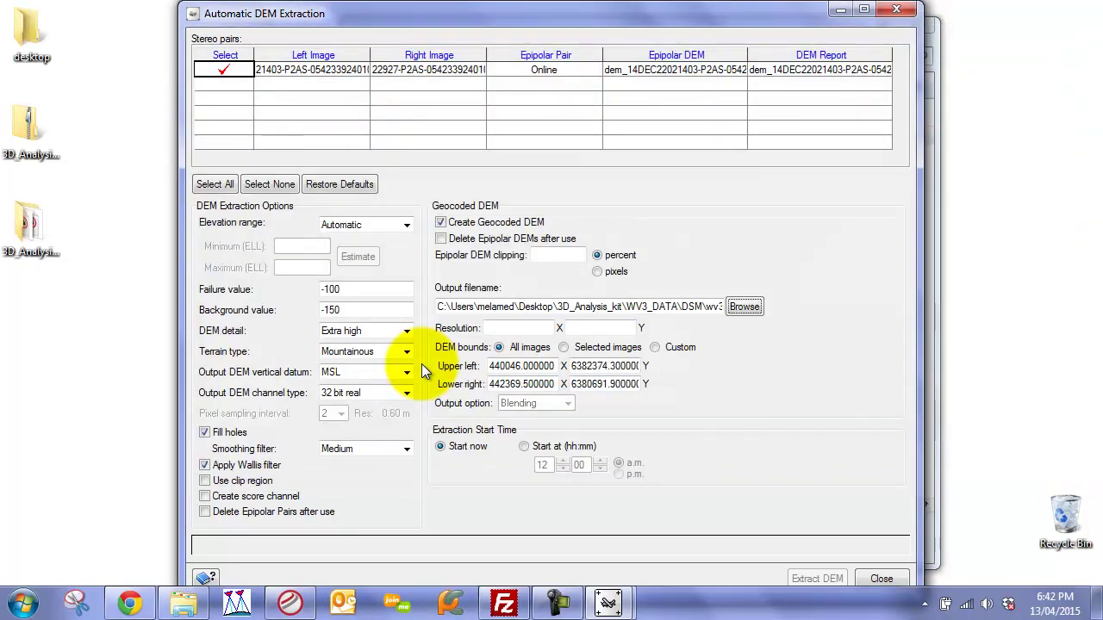
Set the geocoded DEM resolution to 0.6 in both X and Y
{"action": "left_click", "coordinate": [522, 327]}
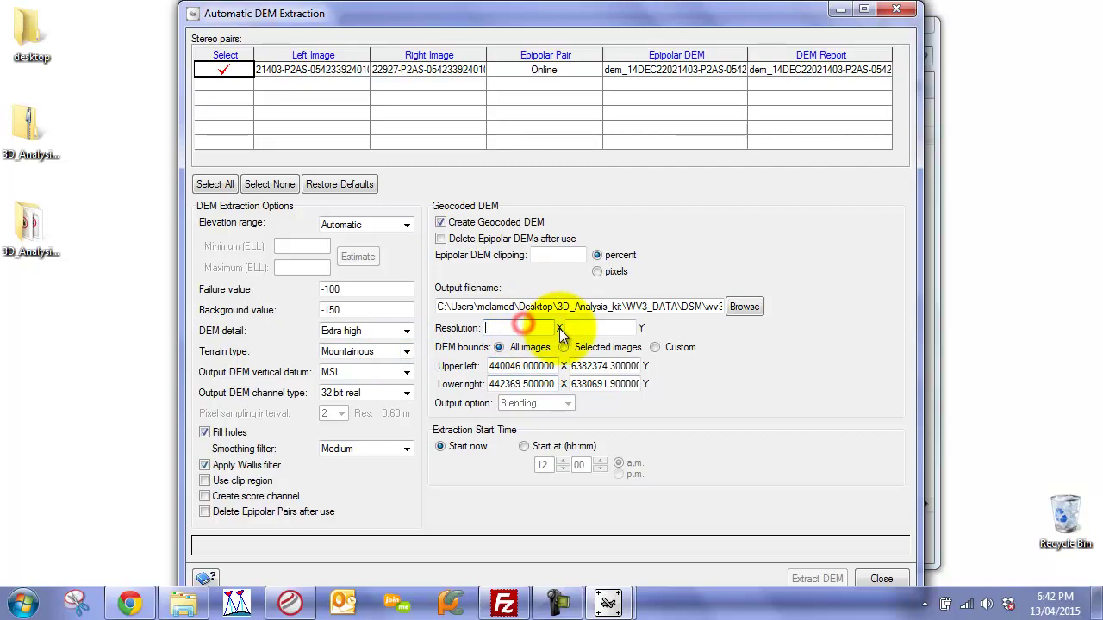
{"action": "type", "text": "0.6"}
{"action": "left_click", "coordinate": [609, 325]}
{"action": "type", "text": "0.6"}
{"action": "left_click", "coordinate": [782, 412]}
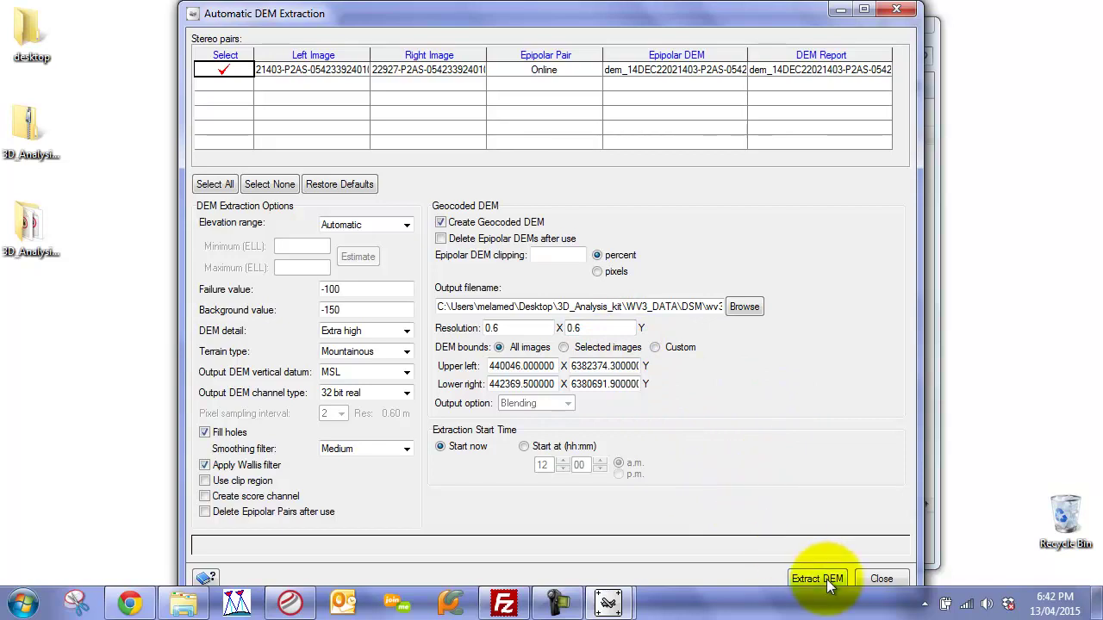
Run the DEM extraction for the selected stereo pair and acknowledge its completion
{"action": "left_click", "coordinate": [830, 580]}
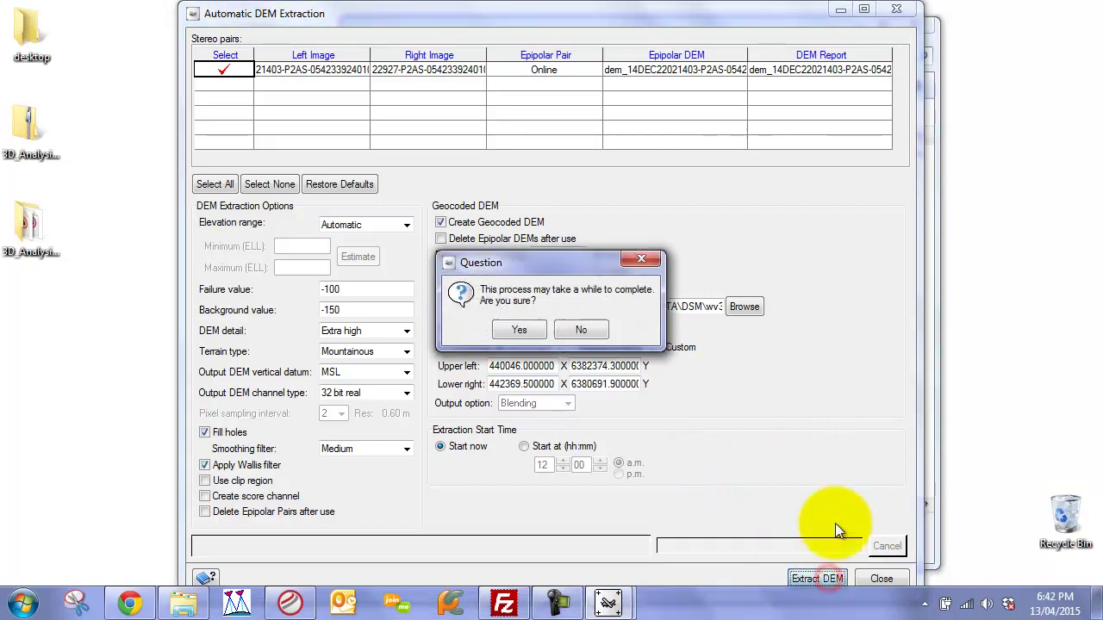
{"action": "left_click", "coordinate": [530, 329]}
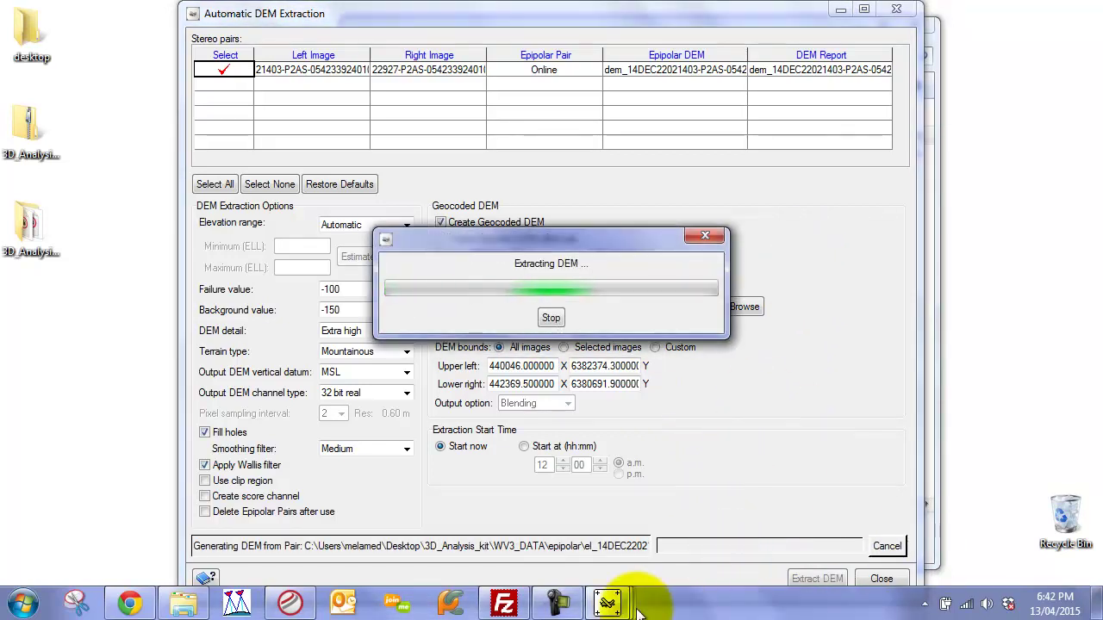
{"action": "left_click", "coordinate": [784, 530]}
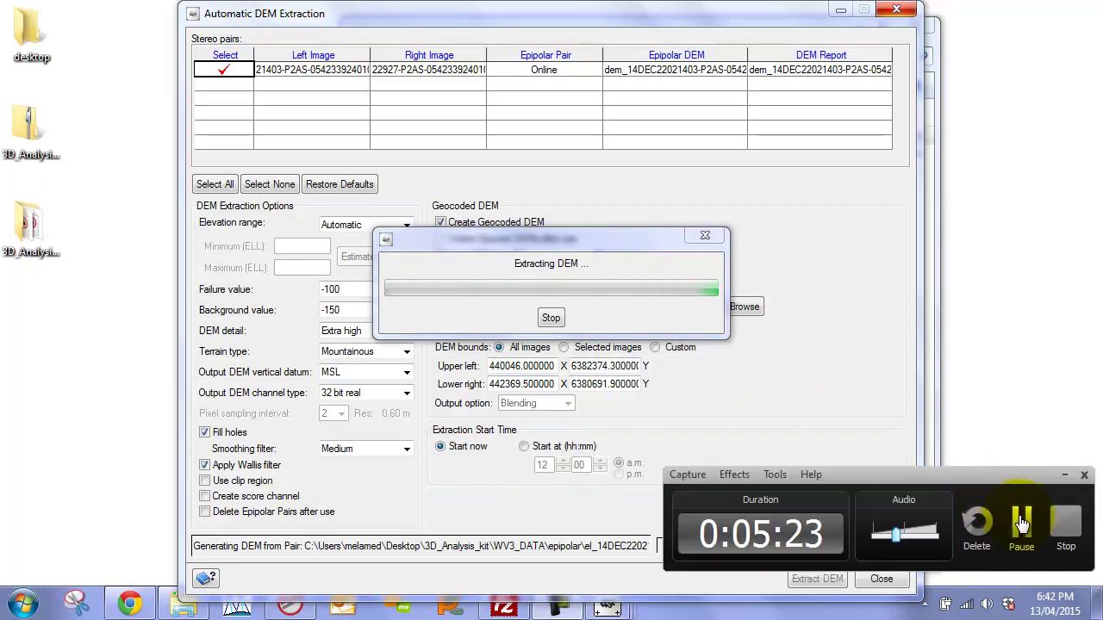
{"action": "left_click", "coordinate": [1020, 524]}
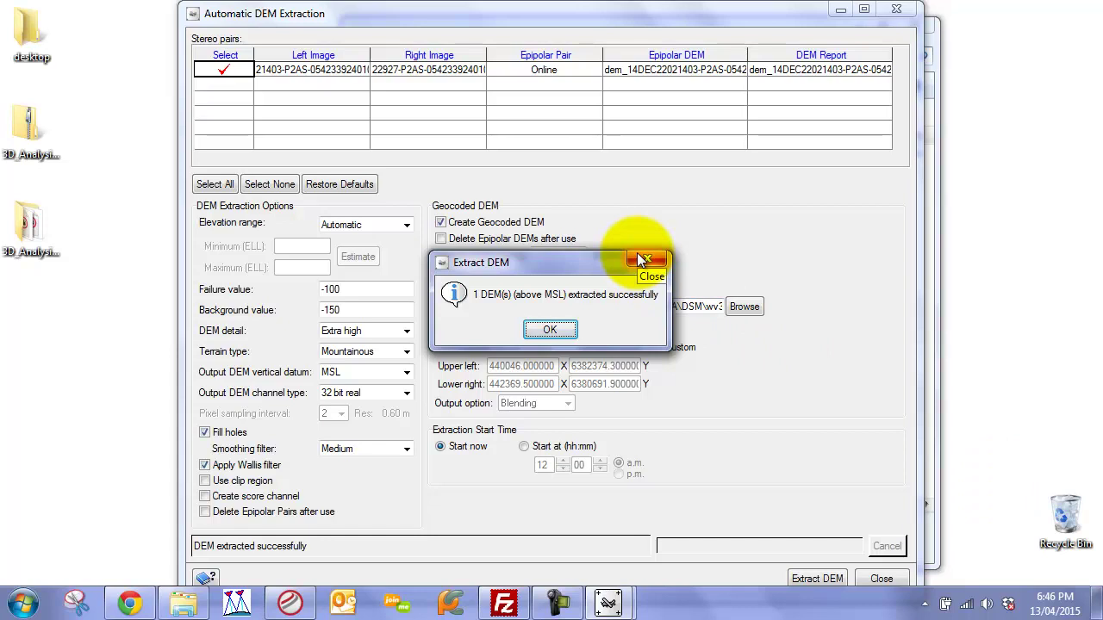
{"action": "left_click", "coordinate": [552, 329]}
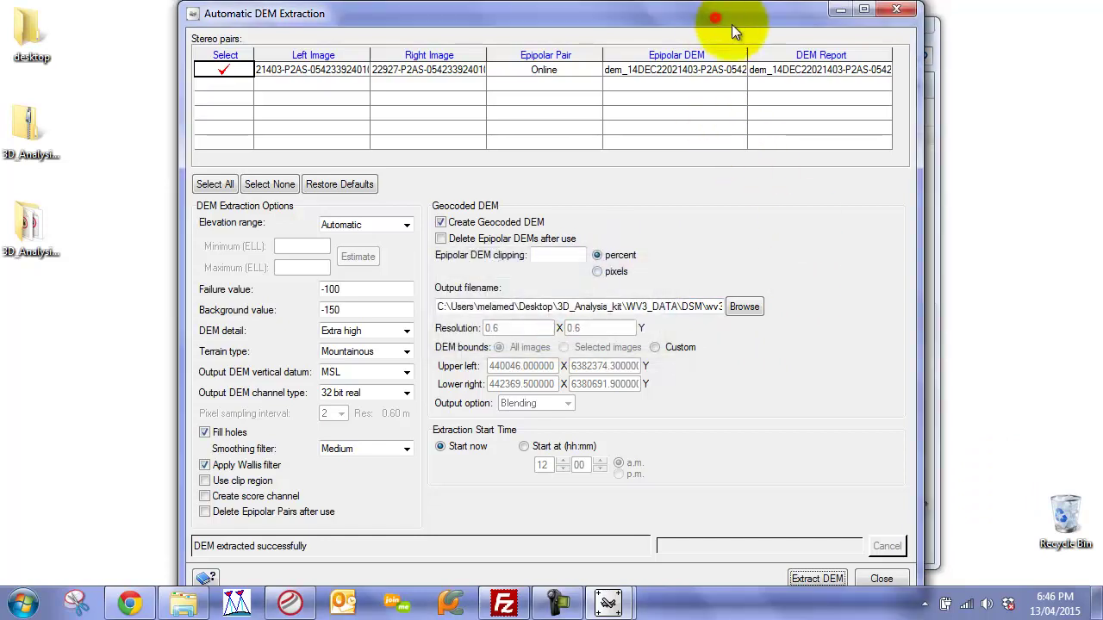
Close the automatic DEM extraction dialog, save the wv3_dem_extract.prj project, and exit OrthoEngine
{"action": "left_click", "coordinate": [896, 10]}
{"action": "left_click", "coordinate": [345, 242]}
{"action": "left_click", "coordinate": [402, 299]}
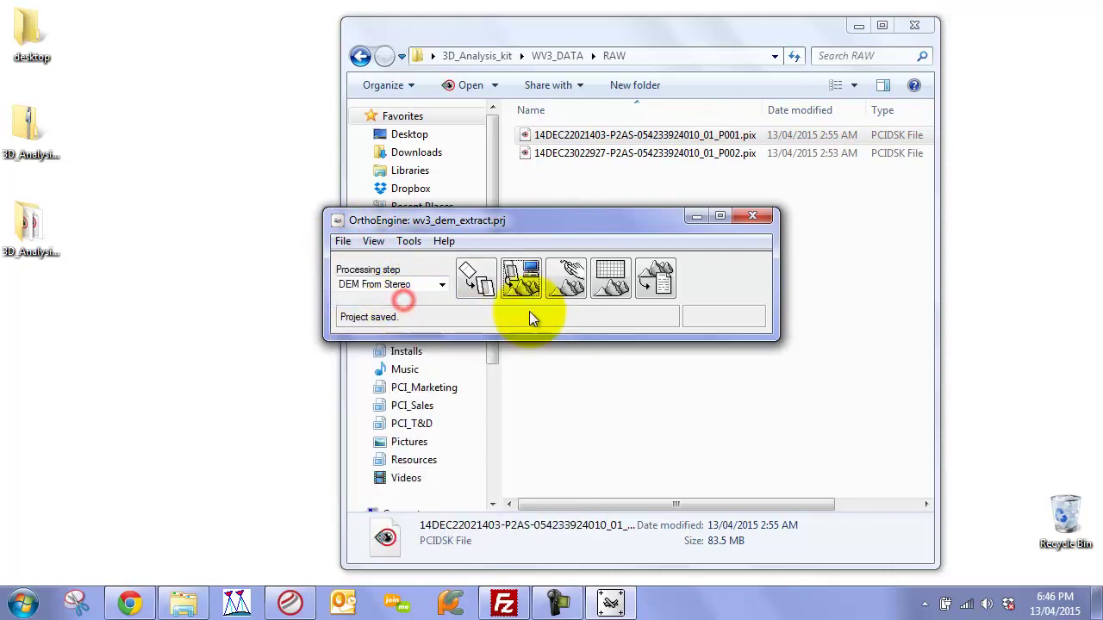
{"action": "left_click", "coordinate": [752, 215]}
{"action": "left_click", "coordinate": [686, 253]}
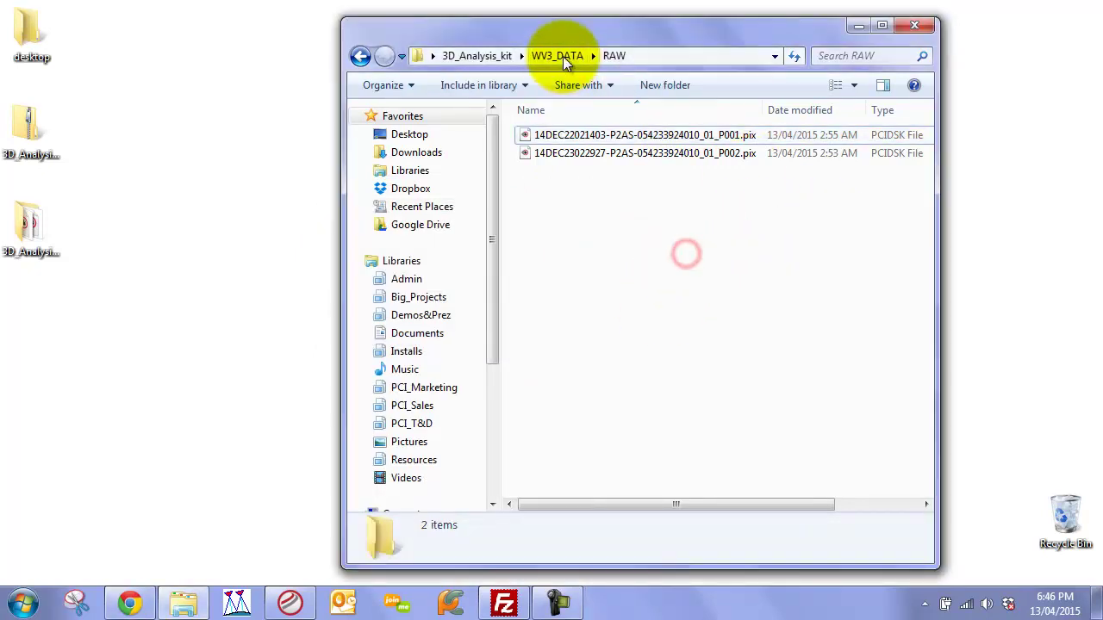
Open wv3_2014_DEM.pix from the WV3_DATA\DSM folder in Focus
{"action": "left_click", "coordinate": [565, 57]}
{"action": "left_click", "coordinate": [541, 134]}
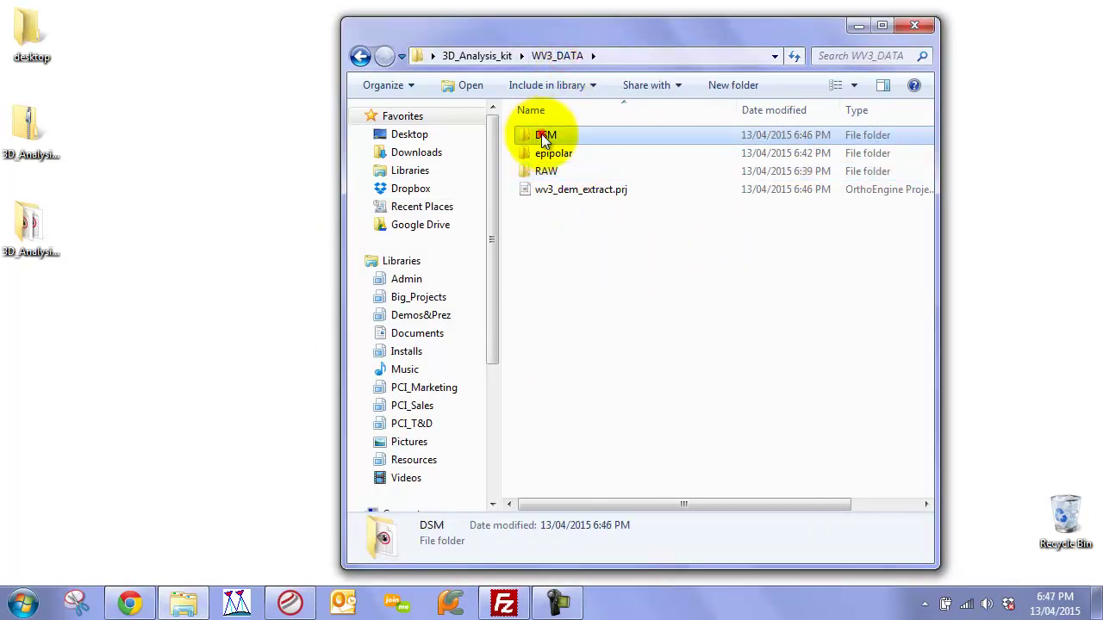
{"action": "double_click", "coordinate": [541, 134]}
{"action": "left_click", "coordinate": [571, 135]}
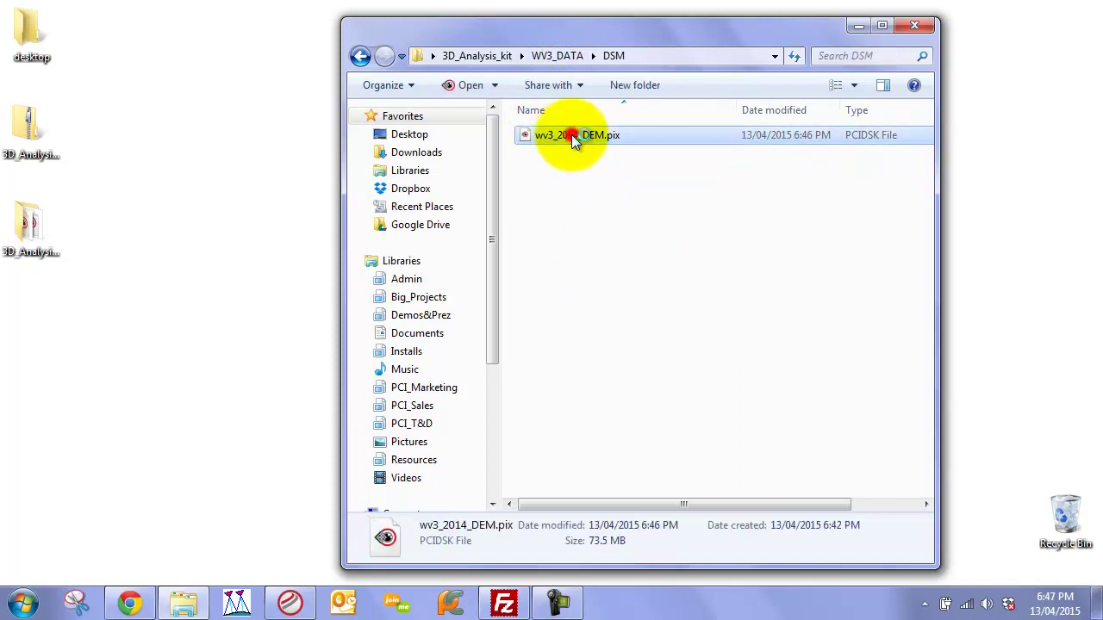
{"action": "double_click", "coordinate": [571, 134]}
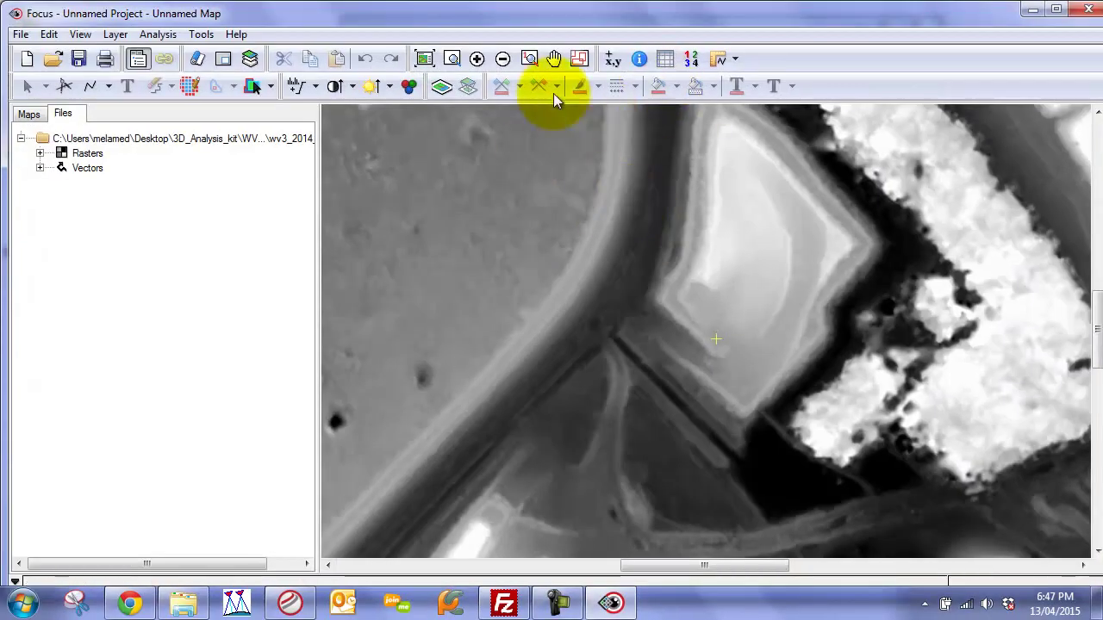
Start DEM Editing on the wv3_2014_DEM.pix extracted DEM layer and create a new vector layer for editing polygons
{"action": "scroll", "coordinate": [594, 251], "scroll_direction": "down", "scroll_amount": 2}
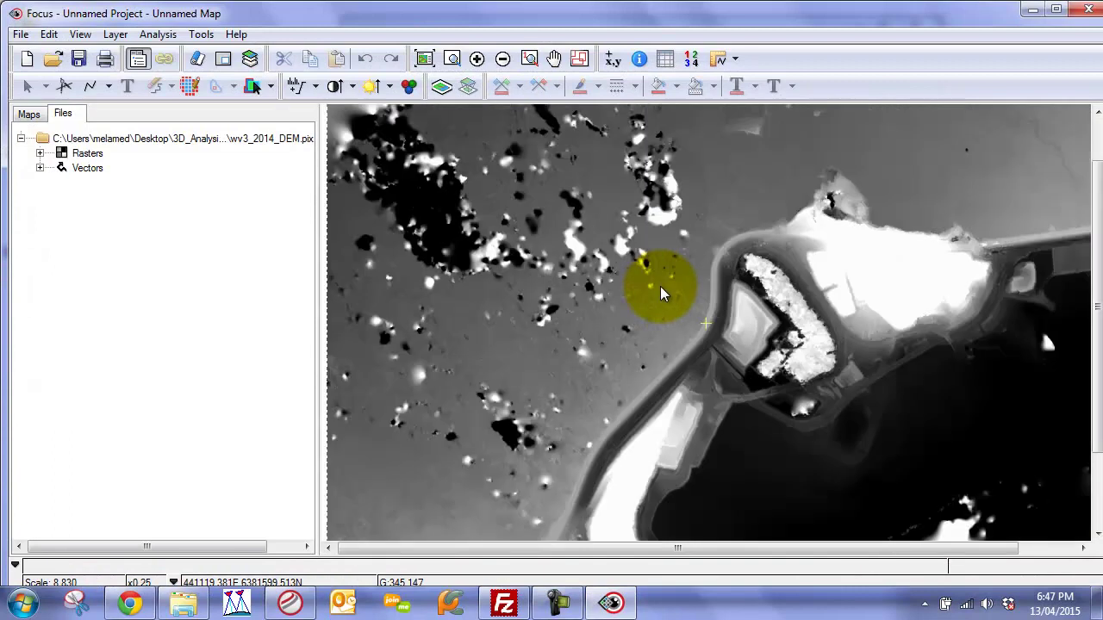
{"action": "scroll", "coordinate": [595, 224], "scroll_direction": "down", "scroll_amount": 1}
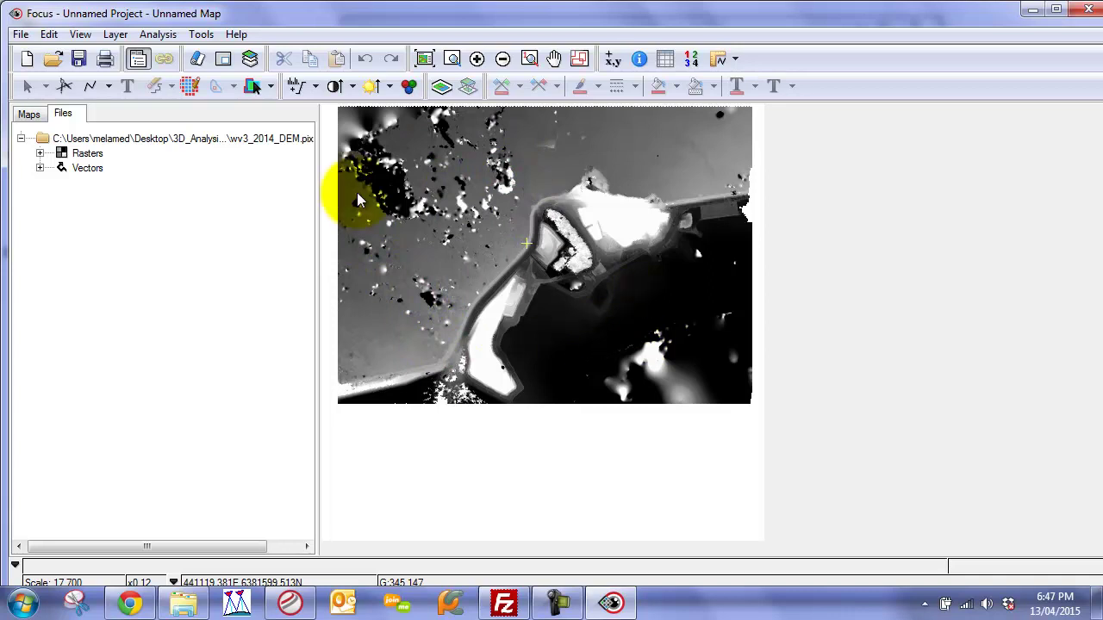
{"action": "scroll", "coordinate": [456, 211], "scroll_direction": "up", "scroll_amount": 1}
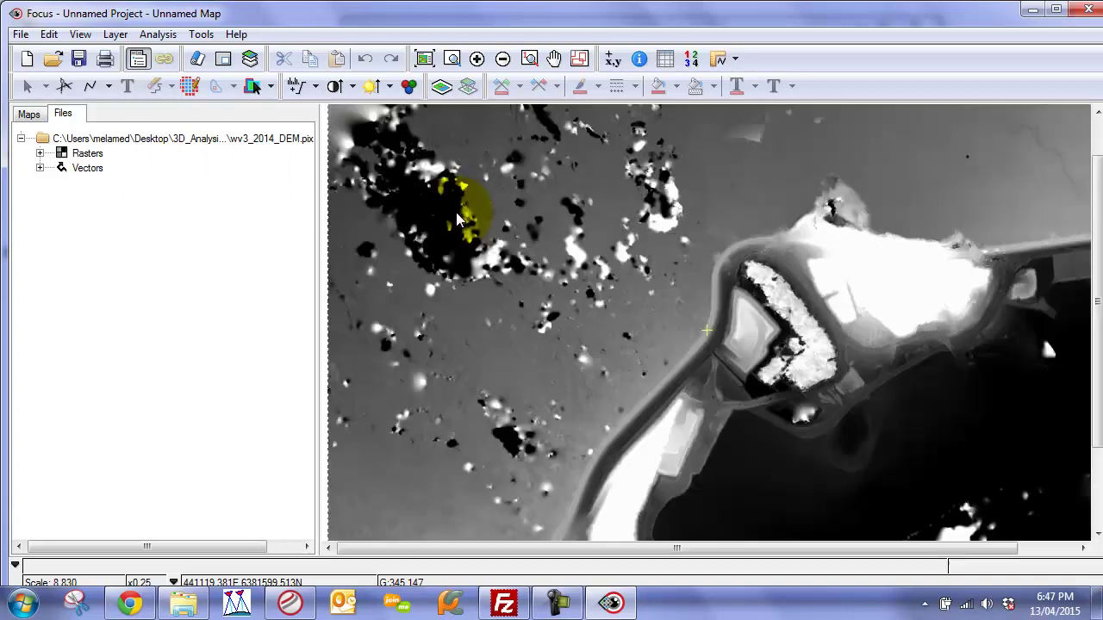
{"action": "left_click", "coordinate": [29, 113]}
{"action": "left_click", "coordinate": [123, 169]}
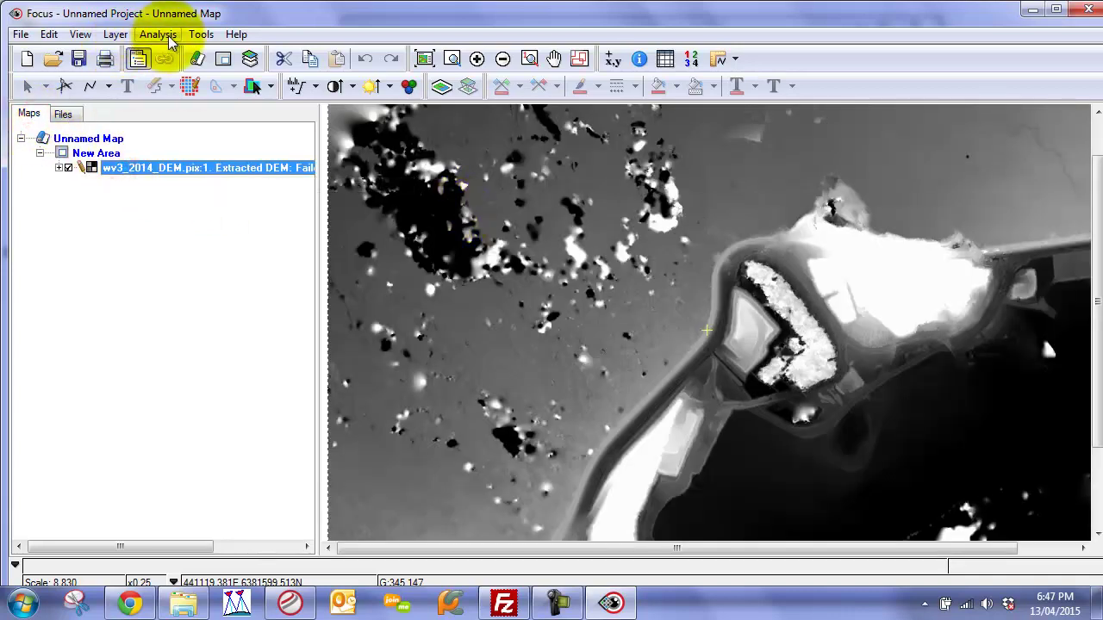
{"action": "left_click", "coordinate": [119, 34]}
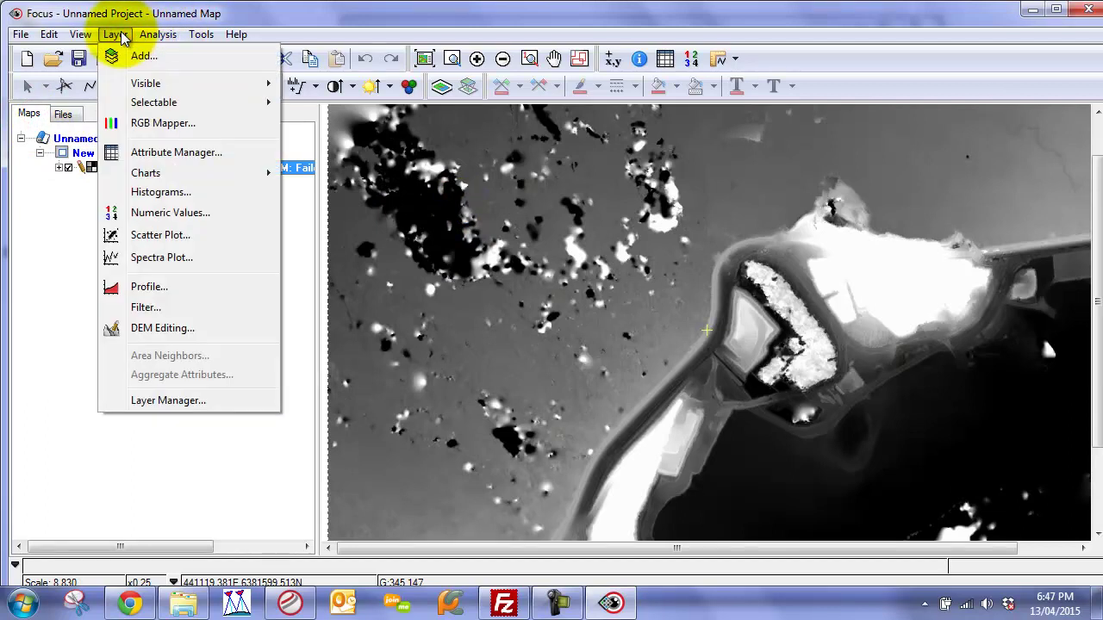
{"action": "left_click", "coordinate": [172, 325]}
{"action": "mouse_move", "coordinate": [406, 227]}
{"action": "left_mouse_down"}
{"action": "mouse_move", "coordinate": [135, 246]}
{"action": "mouse_move", "coordinate": [86, 231]}
{"action": "mouse_move", "coordinate": [104, 230]}
{"action": "left_mouse_up"}
{"action": "left_click", "coordinate": [89, 317]}
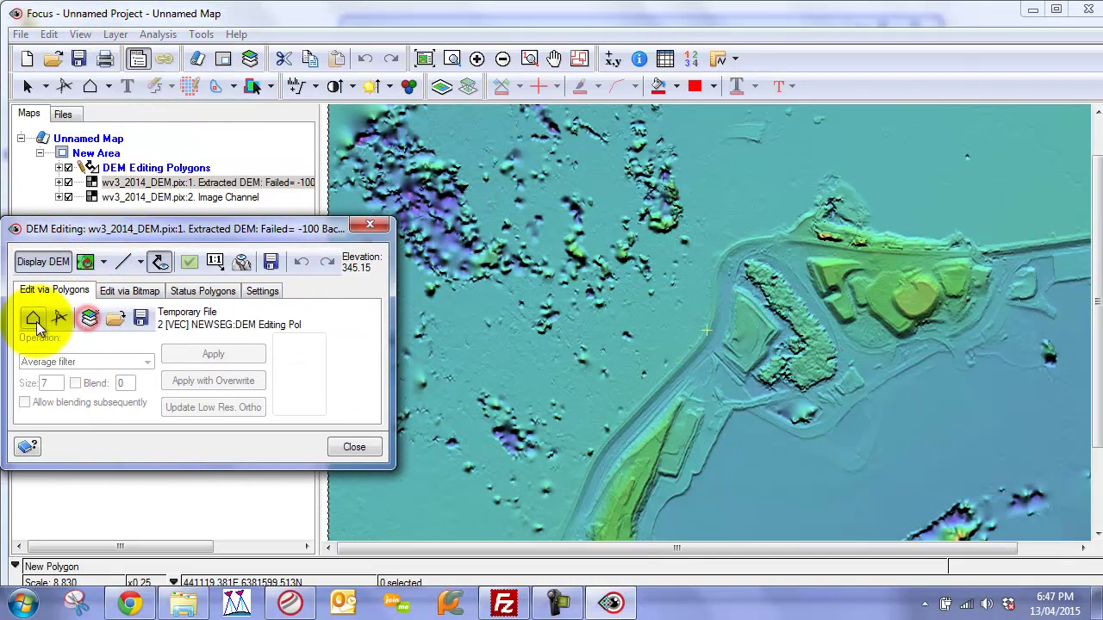
Draw an editing polygon around the noisy flat area west of the curved embankment in the DEM
{"action": "left_click", "coordinate": [34, 321]}
{"action": "left_click", "coordinate": [690, 134]}
{"action": "left_click", "coordinate": [697, 248]}
{"action": "left_click", "coordinate": [660, 345]}
{"action": "left_click", "coordinate": [635, 394]}
{"action": "left_click", "coordinate": [596, 447]}
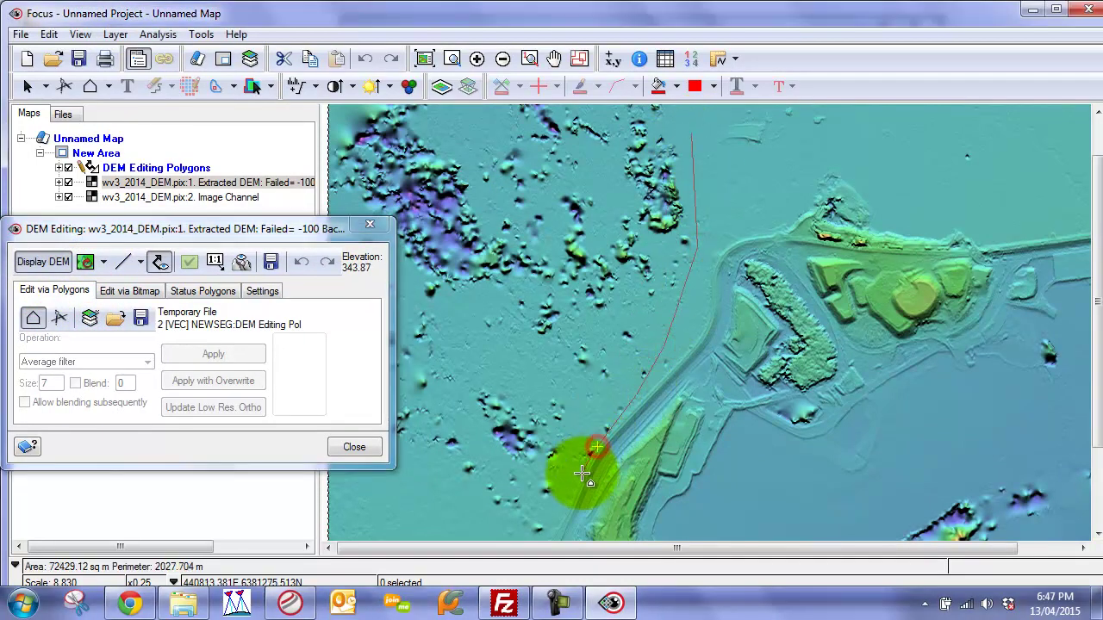
{"action": "left_click", "coordinate": [539, 533]}
{"action": "left_click", "coordinate": [454, 484]}
{"action": "scroll", "coordinate": [433, 429], "scroll_direction": "down", "scroll_amount": 2}
{"action": "left_click", "coordinate": [417, 341]}
{"action": "left_click", "coordinate": [466, 231]}
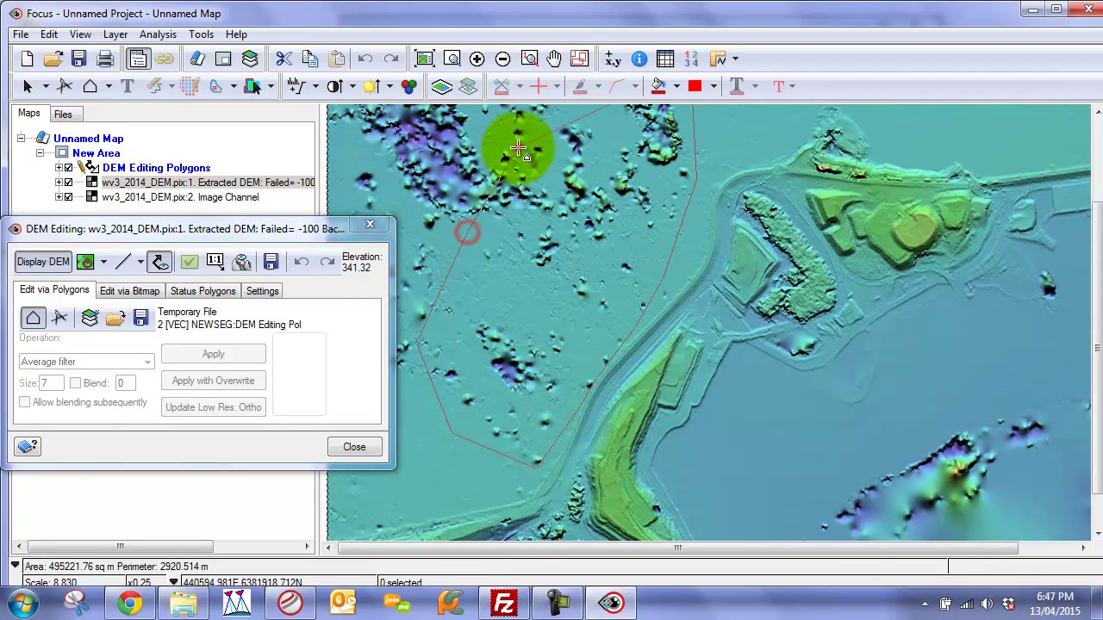
{"action": "scroll", "coordinate": [492, 246], "scroll_direction": "up", "scroll_amount": 4}
{"action": "left_click", "coordinate": [600, 189]}
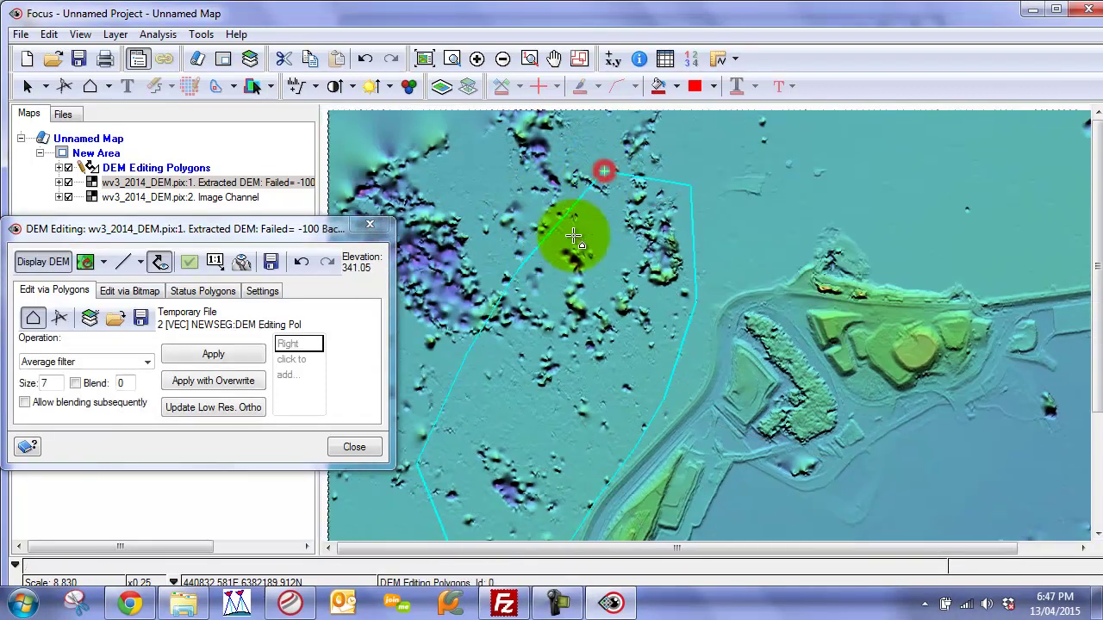
Apply the Remove bumps operation repeatedly inside the polygon with size 35 and gradient 5%
{"action": "left_click", "coordinate": [100, 361]}
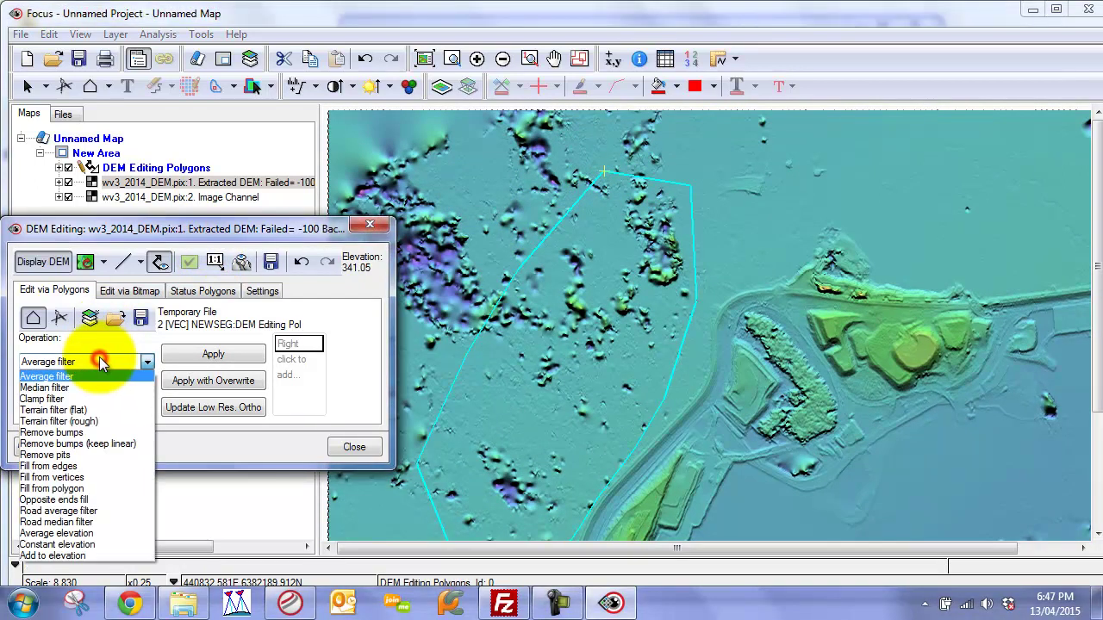
{"action": "left_click", "coordinate": [62, 438]}
{"action": "left_click", "coordinate": [54, 383]}
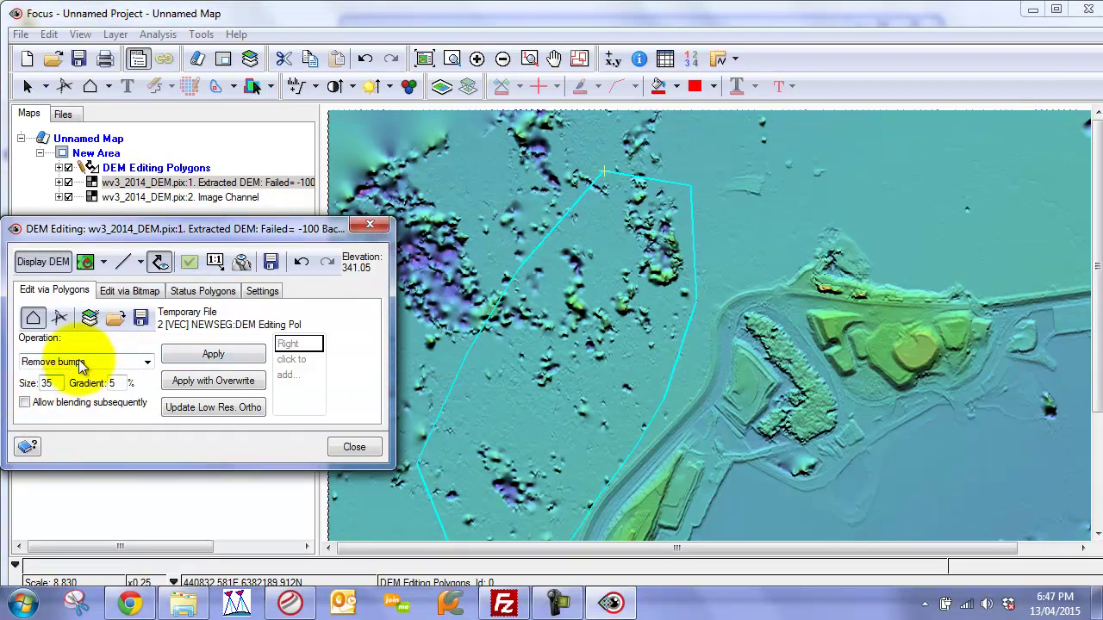
{"action": "left_click", "coordinate": [214, 356]}
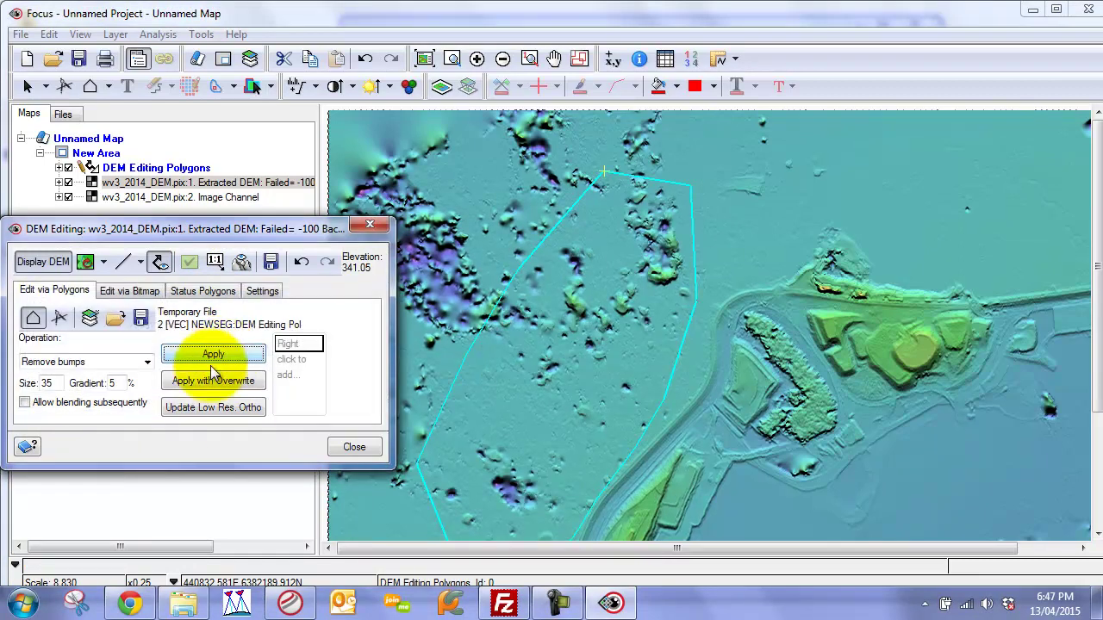
{"action": "left_click", "coordinate": [208, 356]}
{"action": "left_click", "coordinate": [211, 356]}
{"action": "left_click", "coordinate": [214, 356]}
{"action": "left_click", "coordinate": [213, 356]}
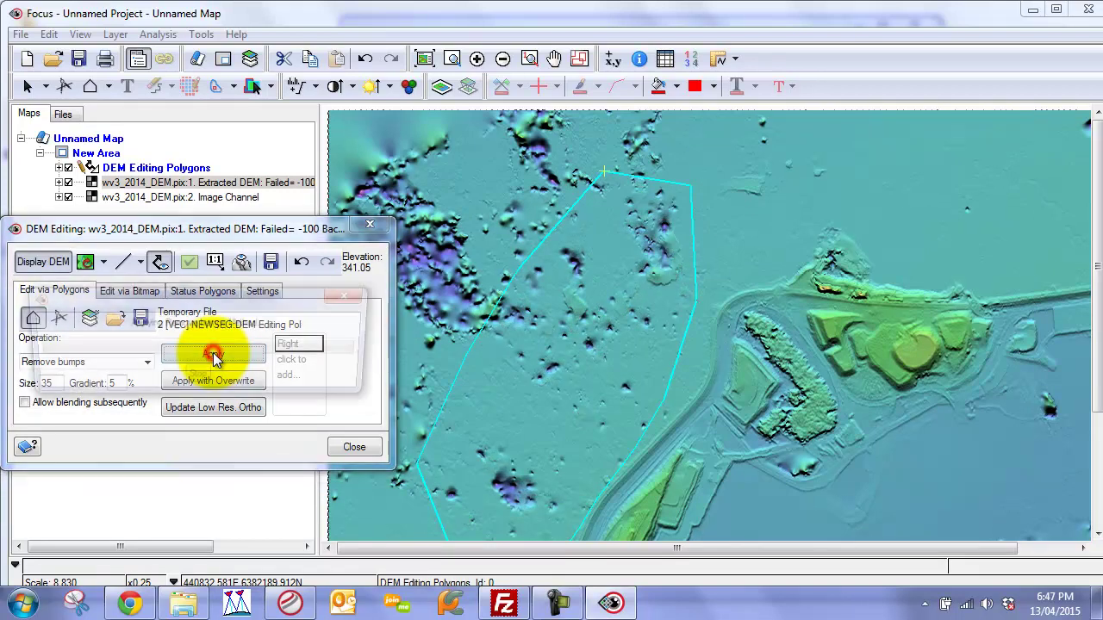
{"action": "left_click", "coordinate": [213, 357]}
Apply the Remove pits operation repeatedly inside the polygon with size 35 and gradient 5%, using overwrite for the first passes
{"action": "left_click", "coordinate": [103, 362]}
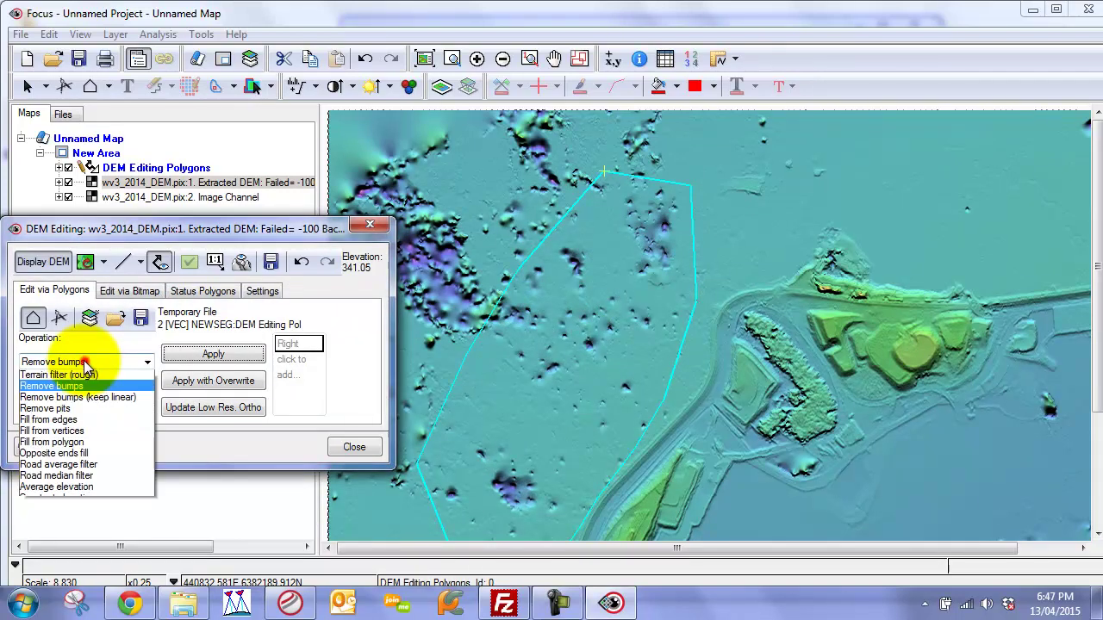
{"action": "left_click", "coordinate": [52, 455]}
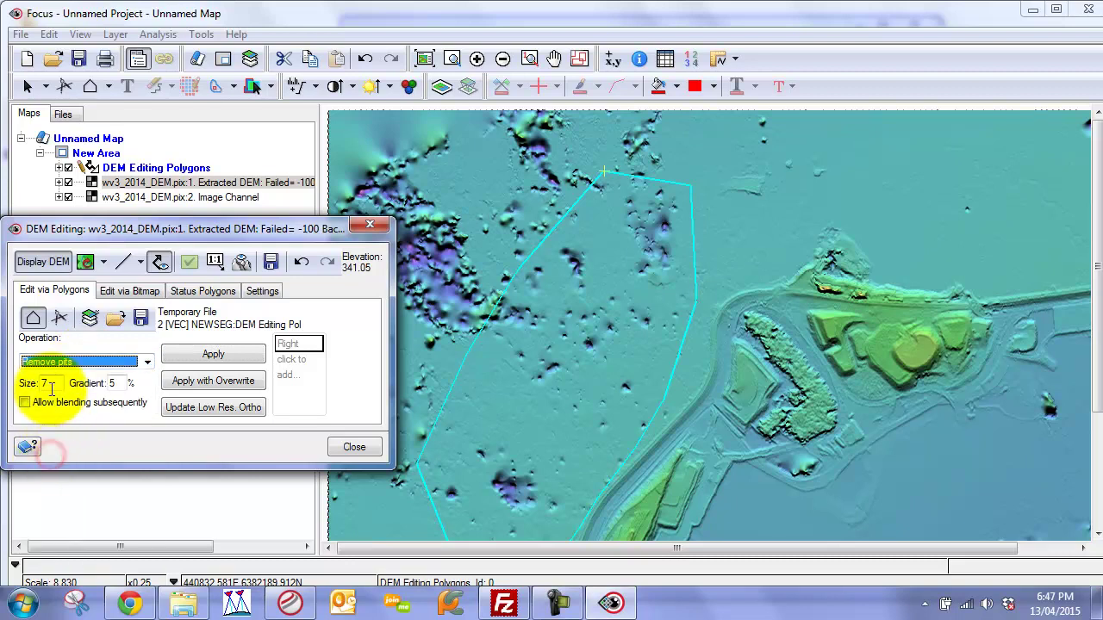
{"action": "left_click", "coordinate": [207, 380]}
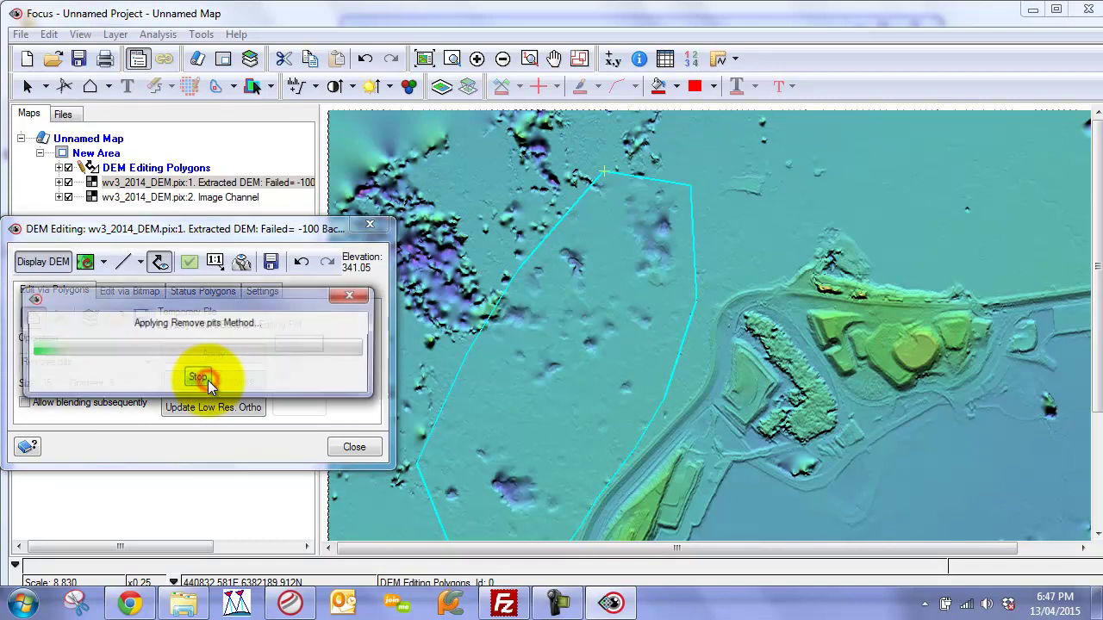
{"action": "left_click", "coordinate": [208, 380]}
{"action": "left_click", "coordinate": [207, 380]}
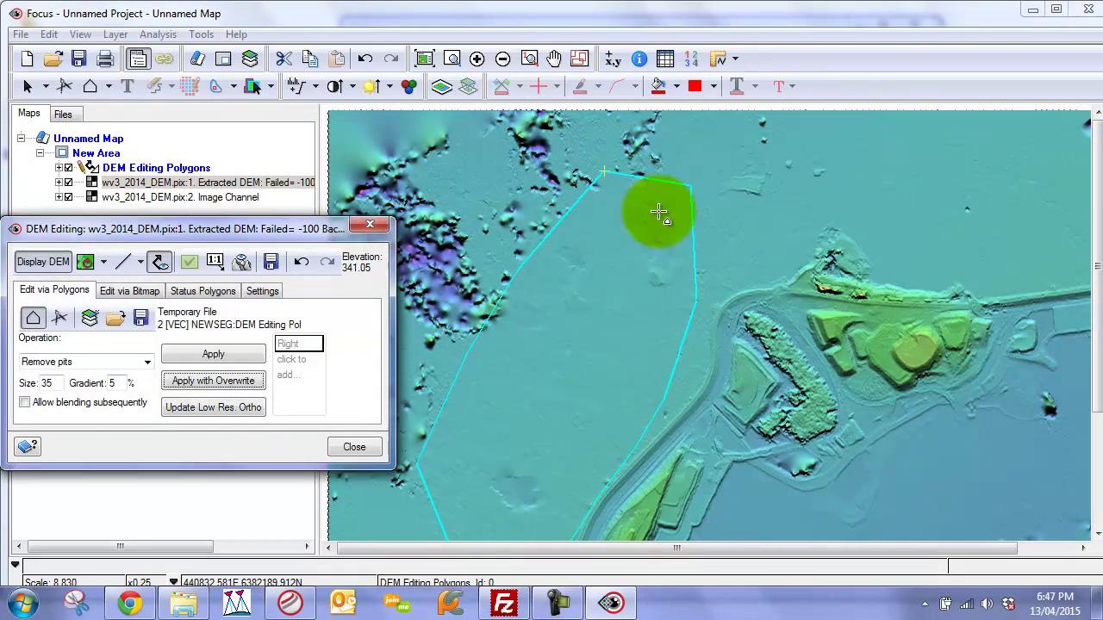
{"action": "left_click", "coordinate": [207, 355]}
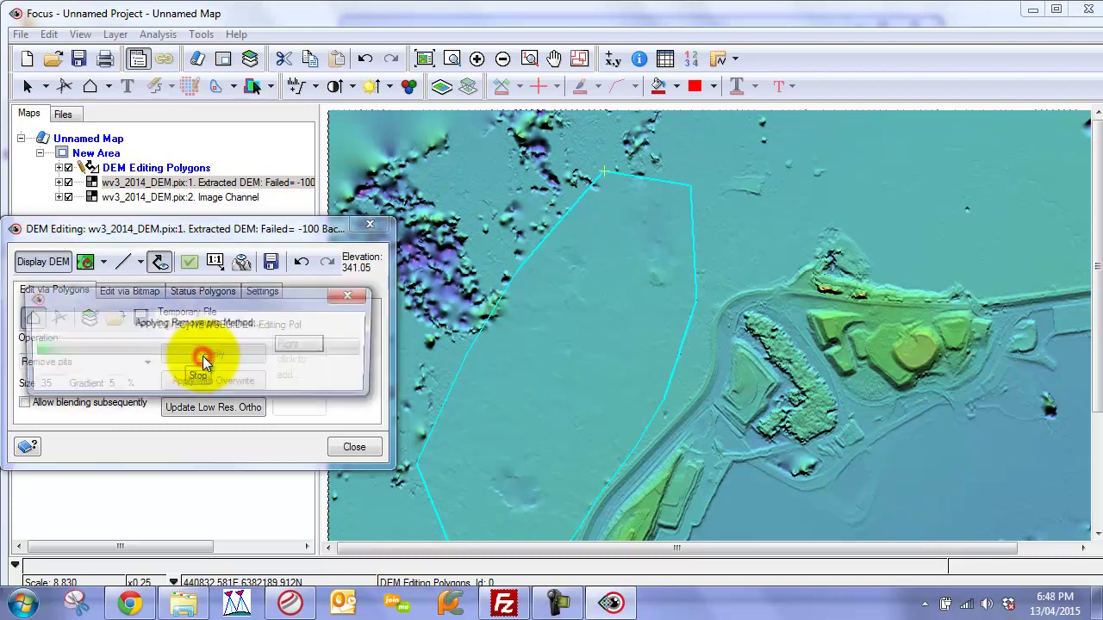
Finish the last Remove pits pass, then save the DEM edits with the editing polygons stored as vec.pix in the DSM folder
{"action": "left_click", "coordinate": [208, 354]}
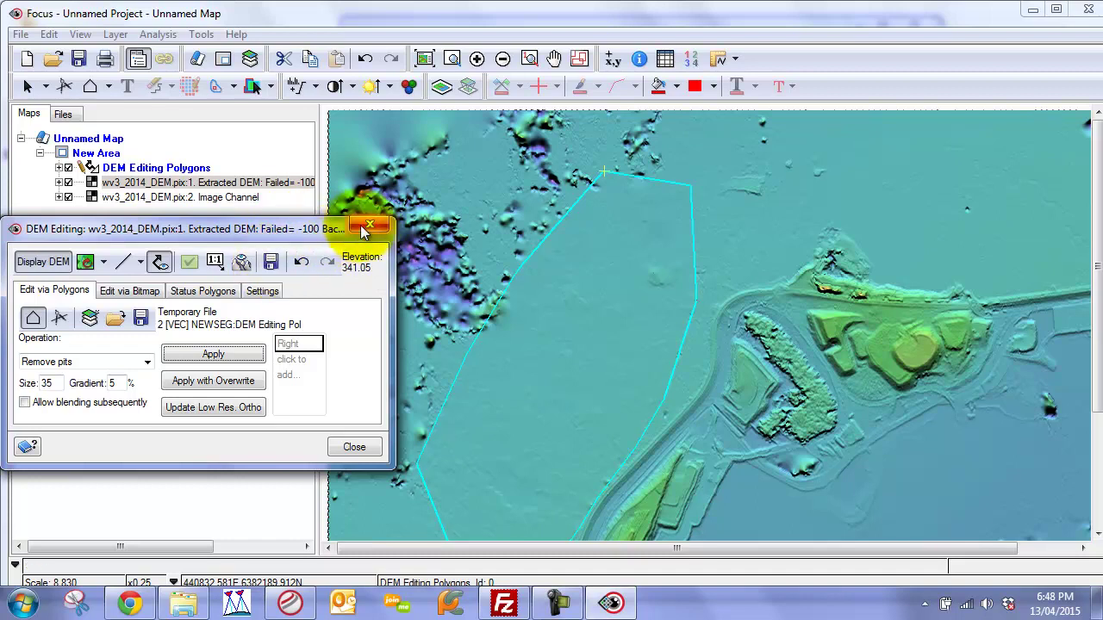
{"action": "left_click", "coordinate": [270, 261]}
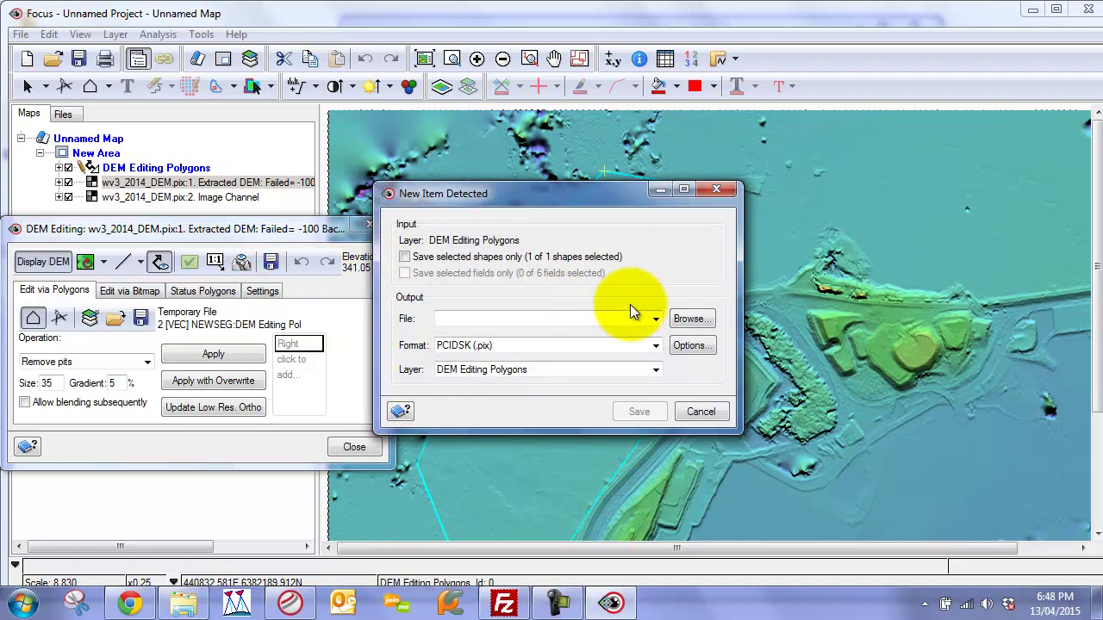
{"action": "left_click", "coordinate": [655, 319]}
{"action": "left_click", "coordinate": [688, 318]}
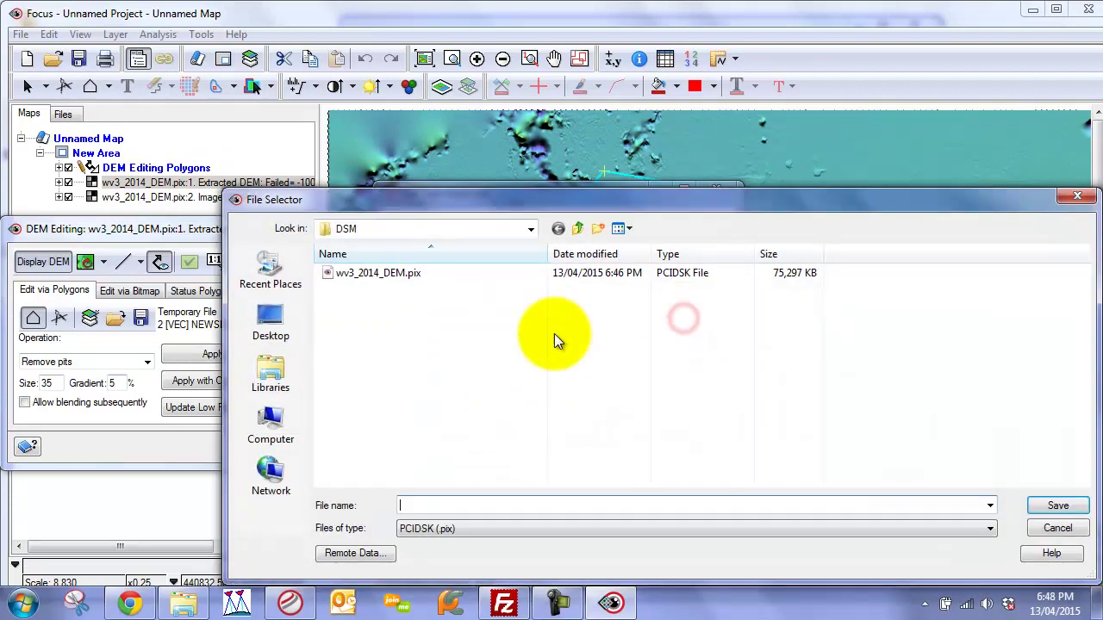
{"action": "type", "text": "vec"}
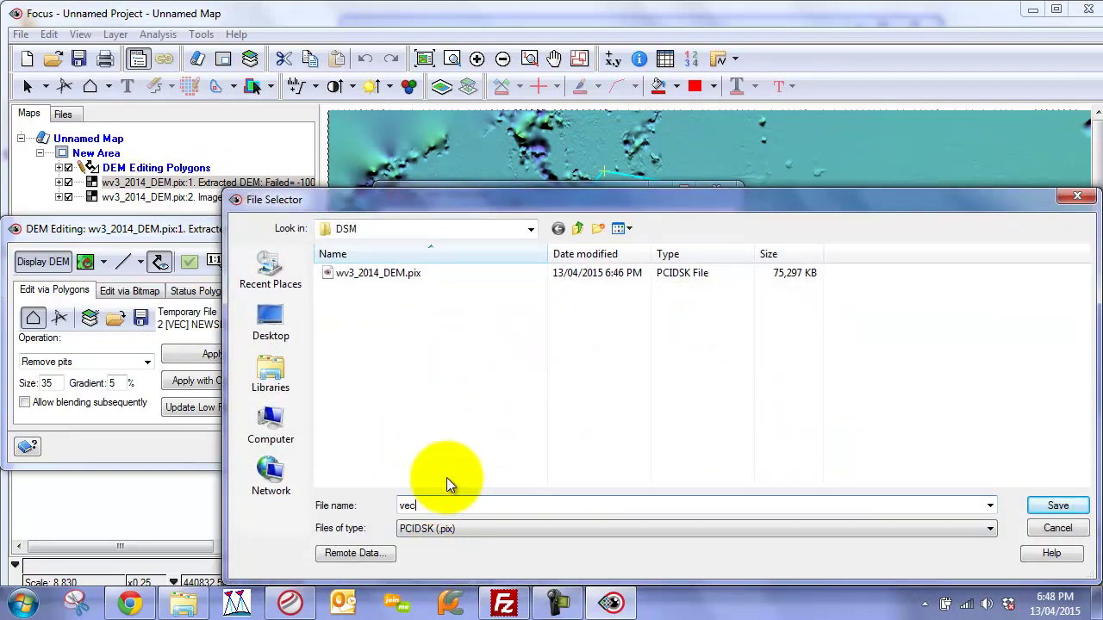
{"action": "left_click", "coordinate": [1058, 505]}
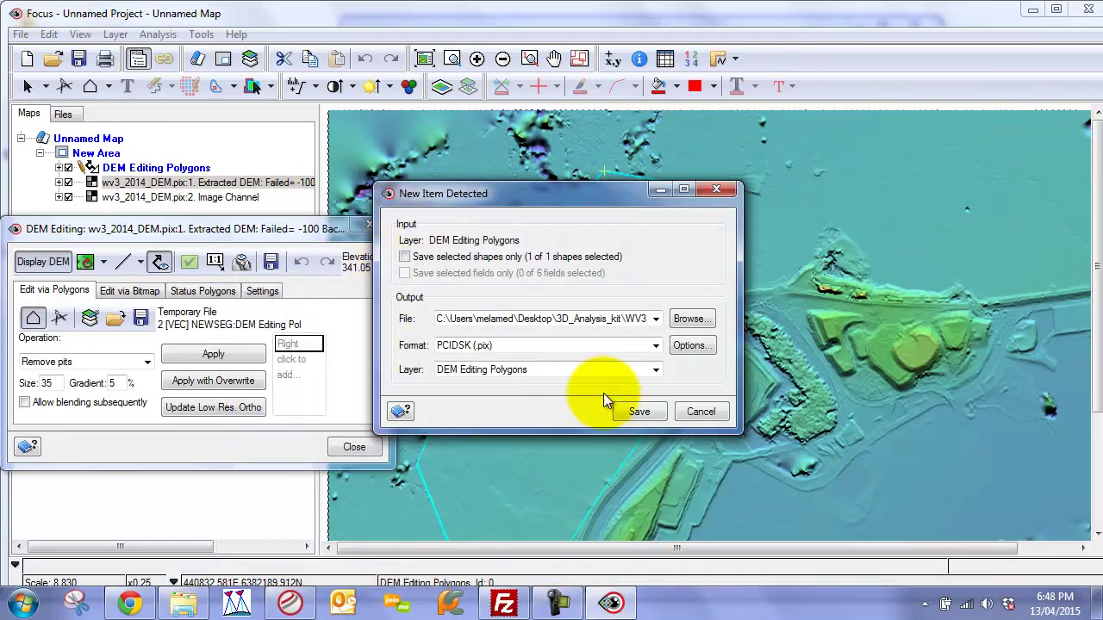
{"action": "left_click", "coordinate": [638, 411]}
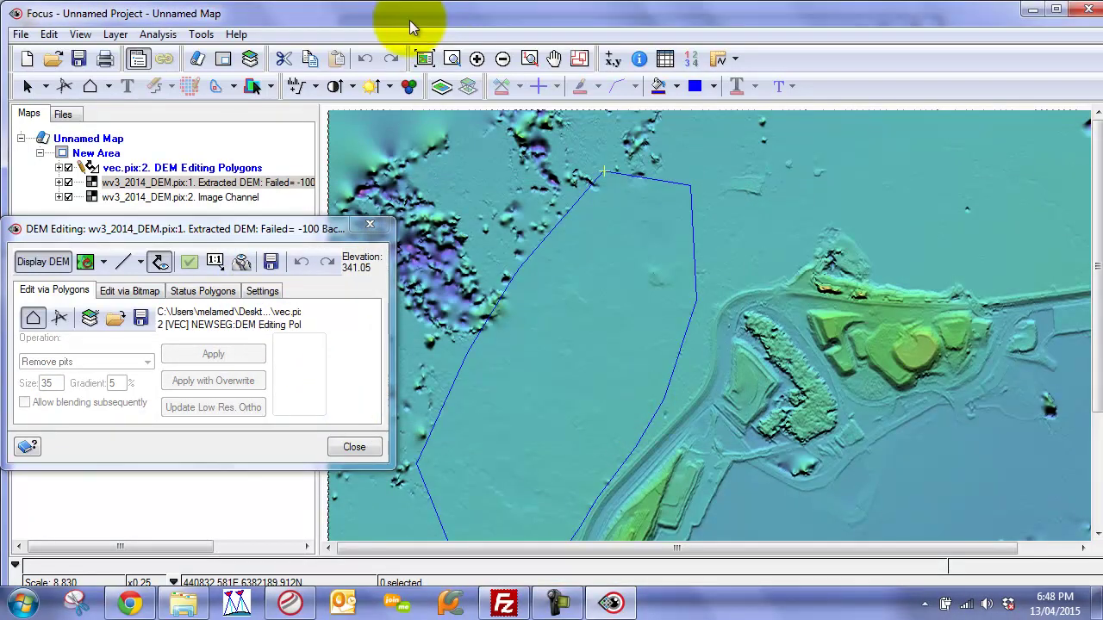
{"action": "left_click", "coordinate": [330, 439]}
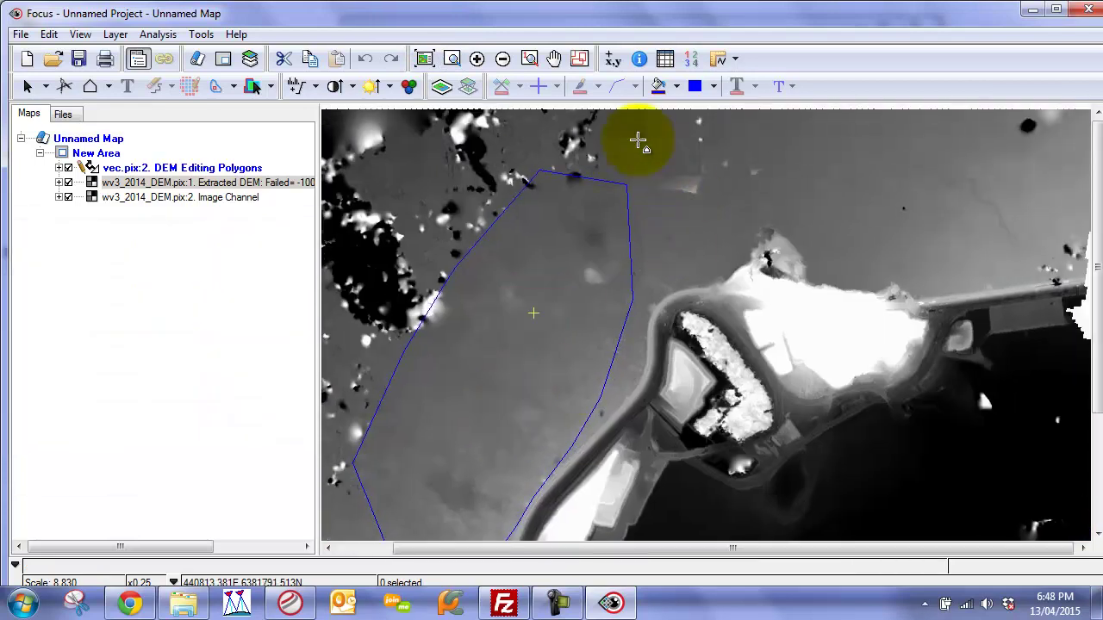
Examine the edited DEM around the polygon, the curved embankment and the neighbouring mounds for remaining noise
{"action": "left_click_drag", "start_coordinate": [345, 320], "coordinate": [409, 305]}
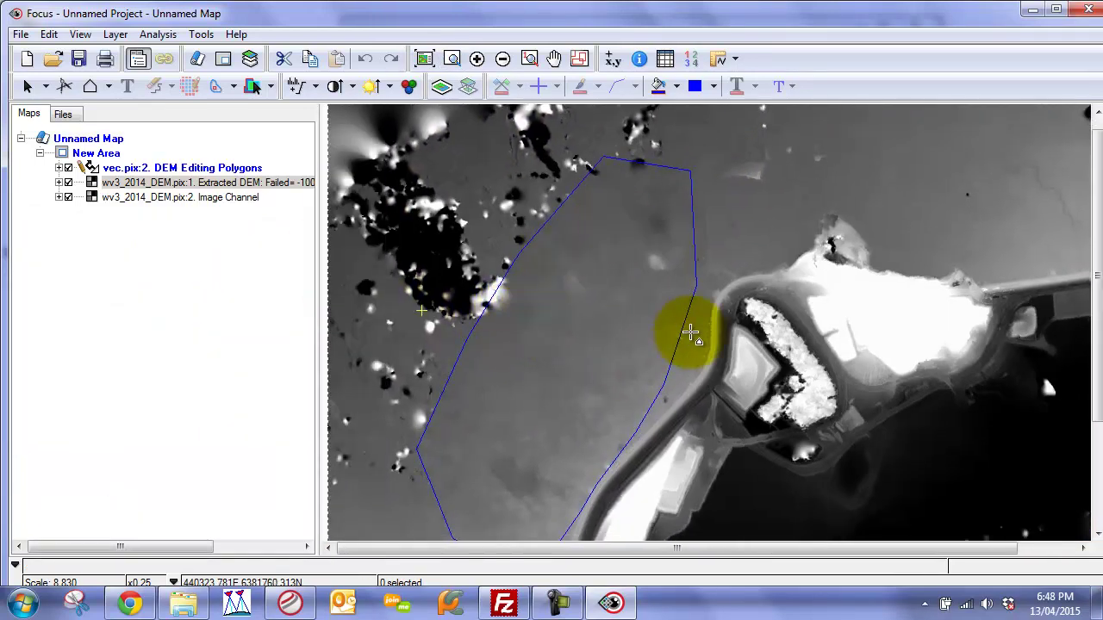
{"action": "left_click_drag", "start_coordinate": [813, 406], "coordinate": [726, 247]}
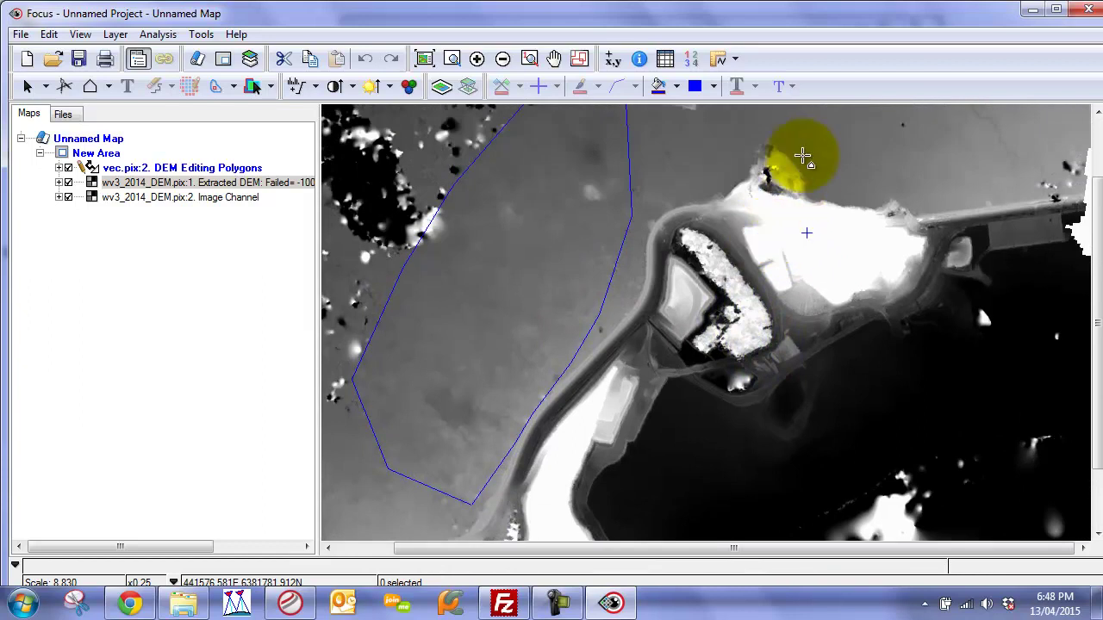
{"action": "left_click_drag", "start_coordinate": [486, 455], "coordinate": [355, 309]}
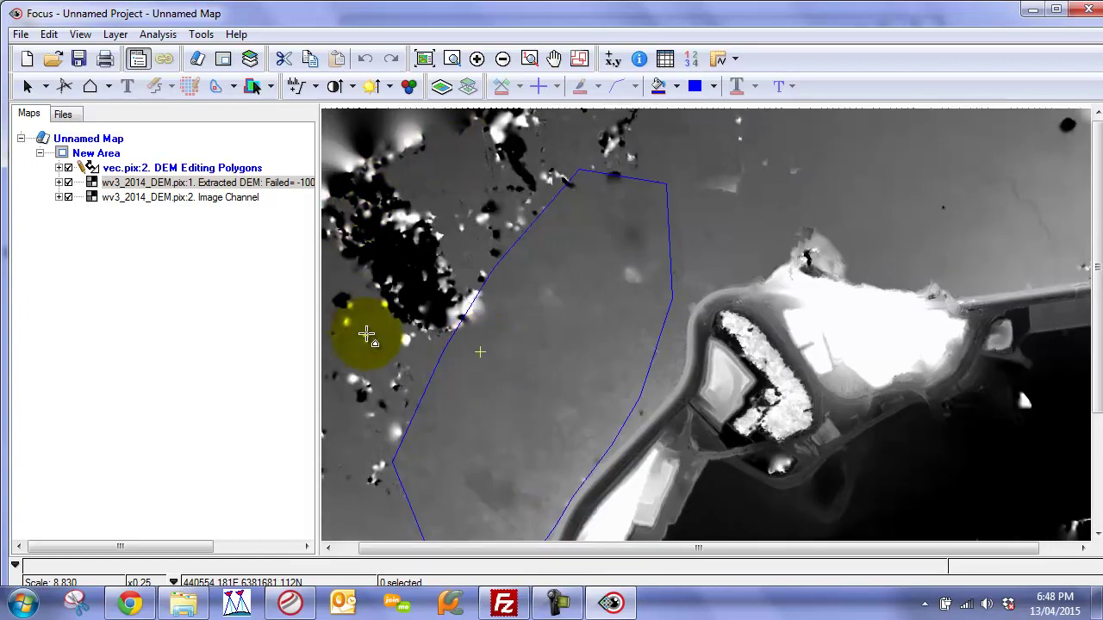
{"action": "left_click_drag", "start_coordinate": [836, 325], "coordinate": [783, 185]}
{"action": "left_click_drag", "start_coordinate": [453, 402], "coordinate": [612, 330]}
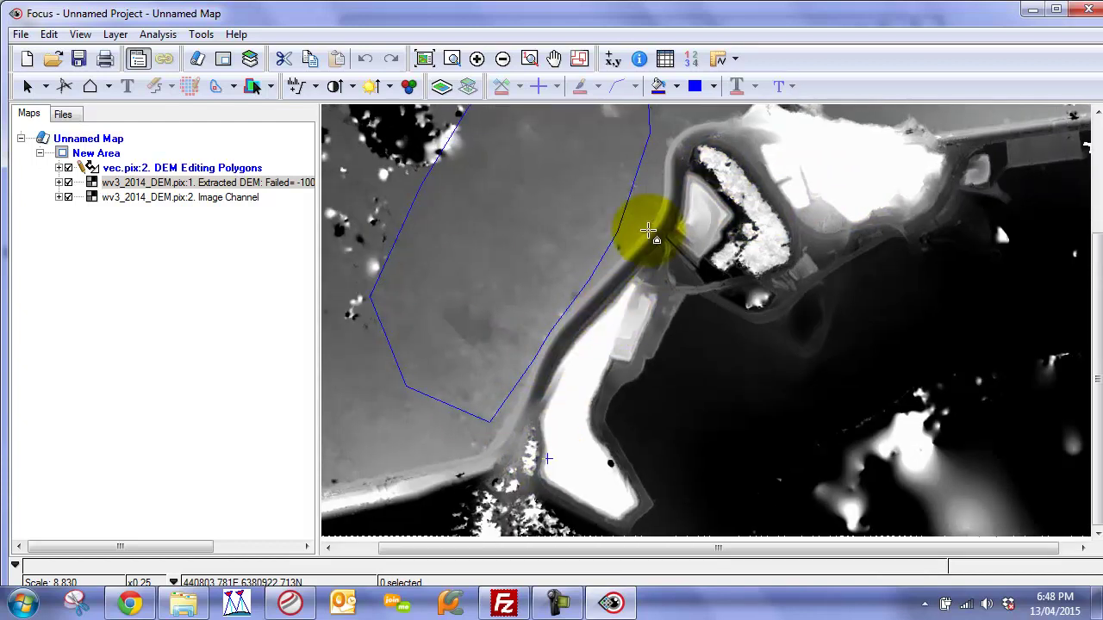
{"action": "left_click_drag", "start_coordinate": [652, 221], "coordinate": [634, 303]}
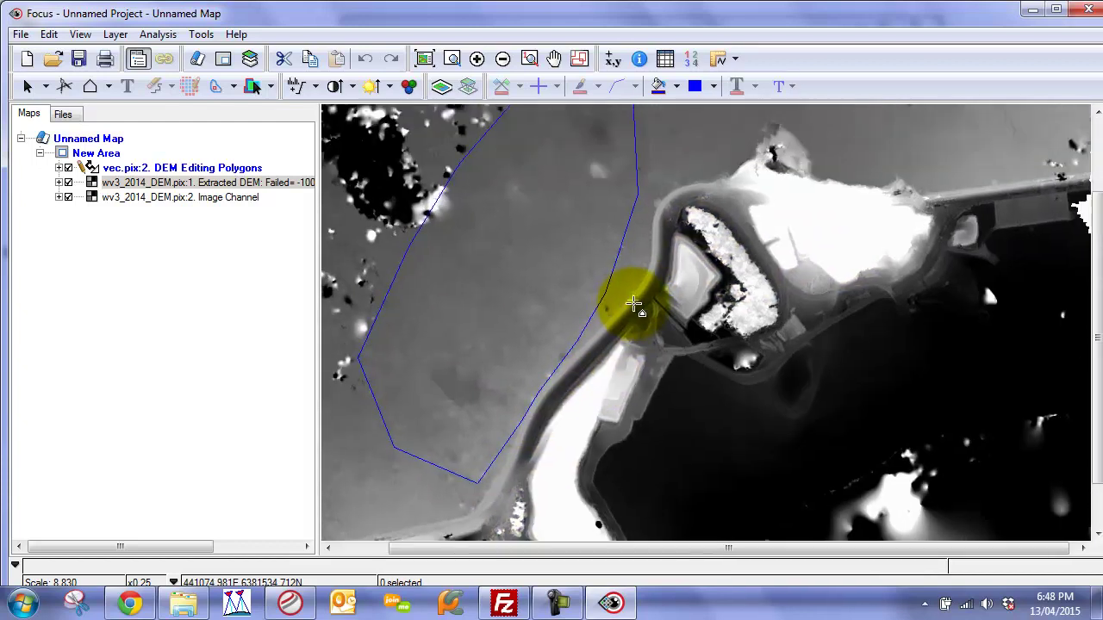
Remove the wv3_2014_DEM.pix image channel layer and the DEM Editing Polygons layer from the map area
{"action": "left_click", "coordinate": [138, 181]}
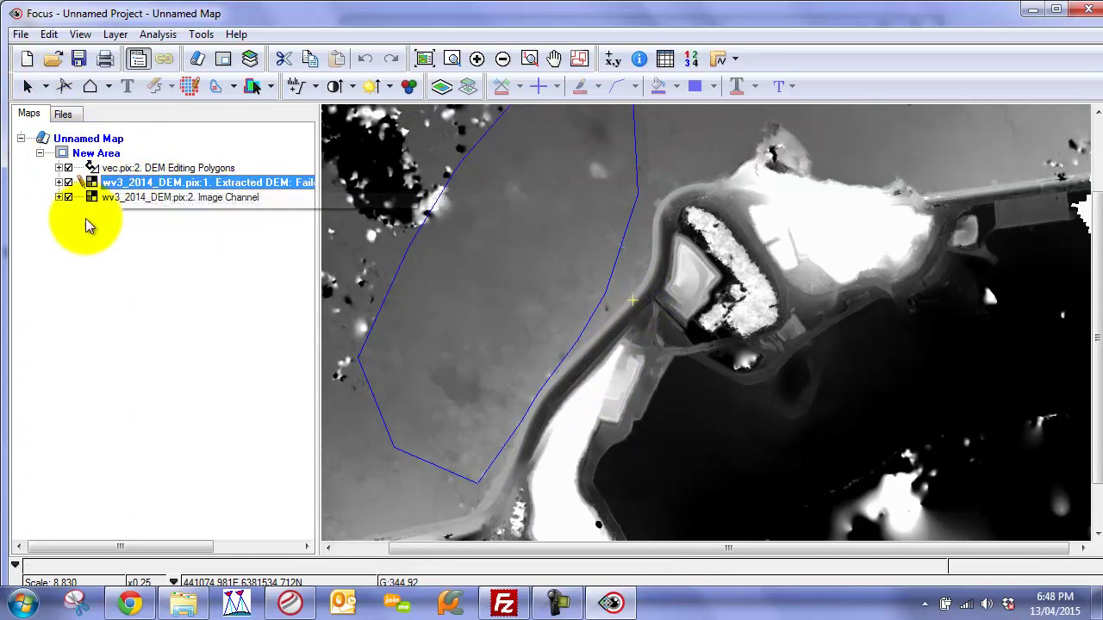
{"action": "left_click", "coordinate": [126, 197]}
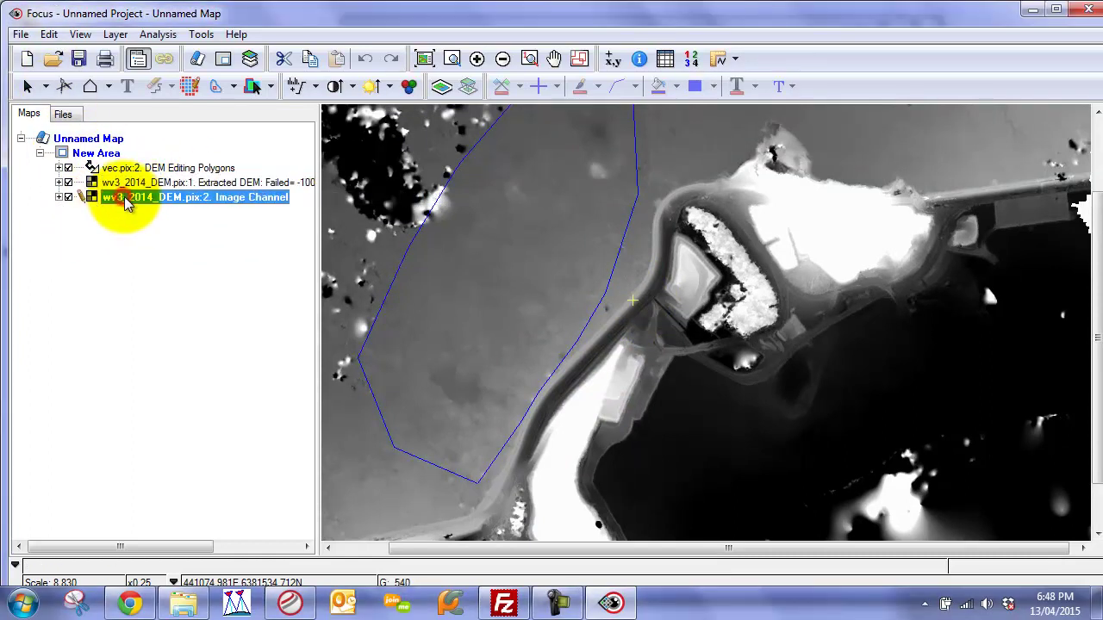
{"action": "right_click", "coordinate": [126, 197]}
{"action": "left_click", "coordinate": [171, 155]}
{"action": "right_click", "coordinate": [117, 170]}
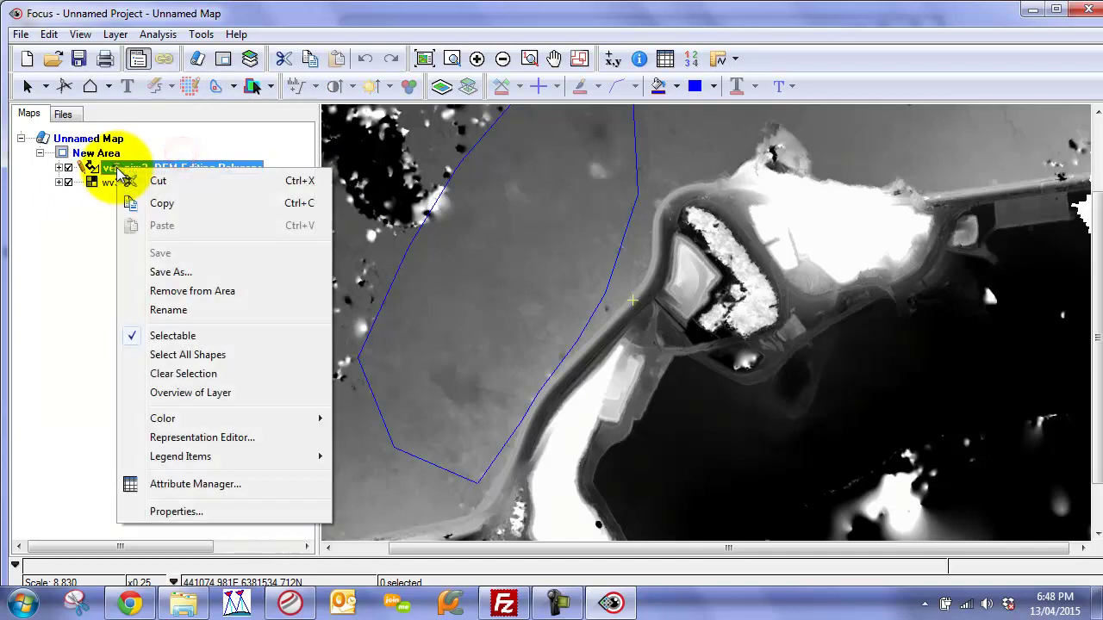
{"action": "left_click", "coordinate": [192, 291]}
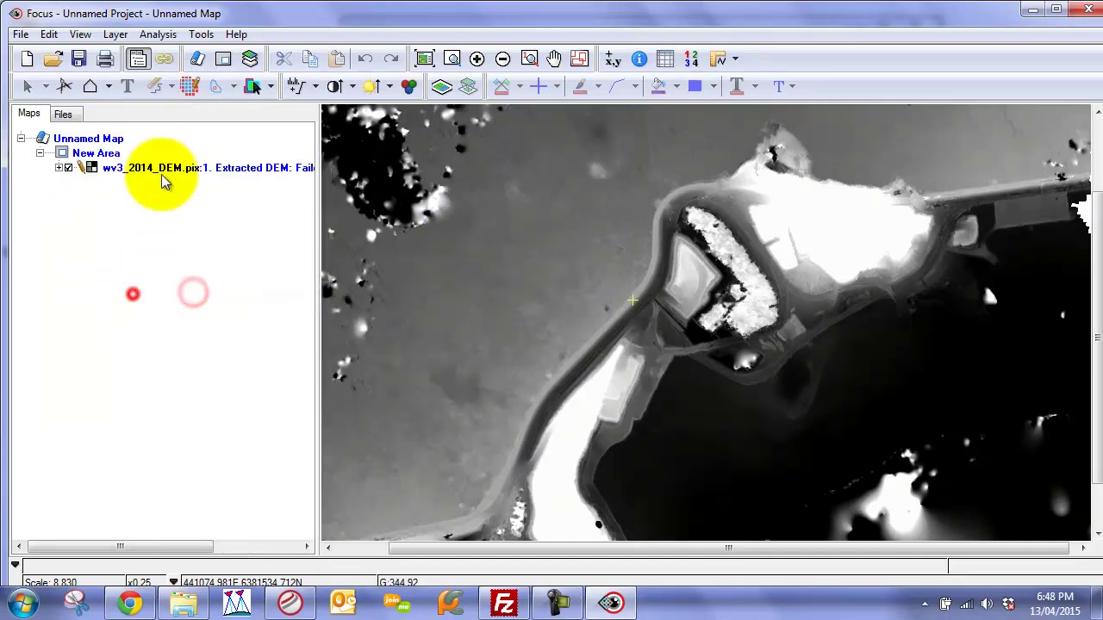
{"action": "left_click", "coordinate": [179, 167]}
Add wv2_2013-02_DEM.pix from the WV2_DEMs folder of 3D_Analysis_kit to the Focus map as a layer
{"action": "left_click_drag", "start_coordinate": [456, 24], "coordinate": [460, 46]}
{"action": "left_click", "coordinate": [469, 30]}
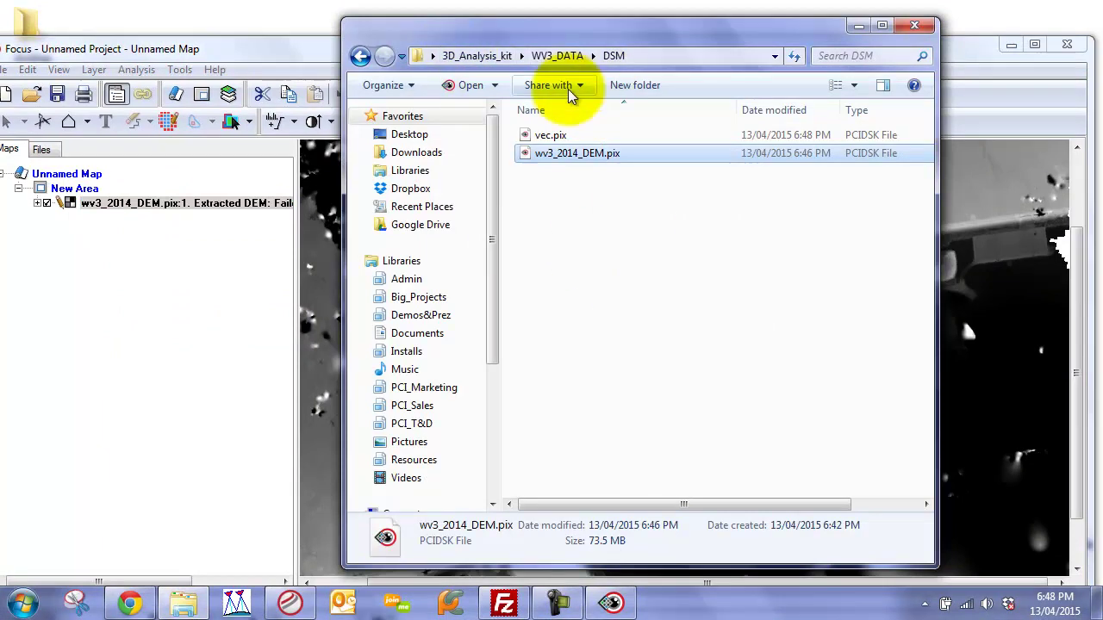
{"action": "left_click", "coordinate": [556, 55]}
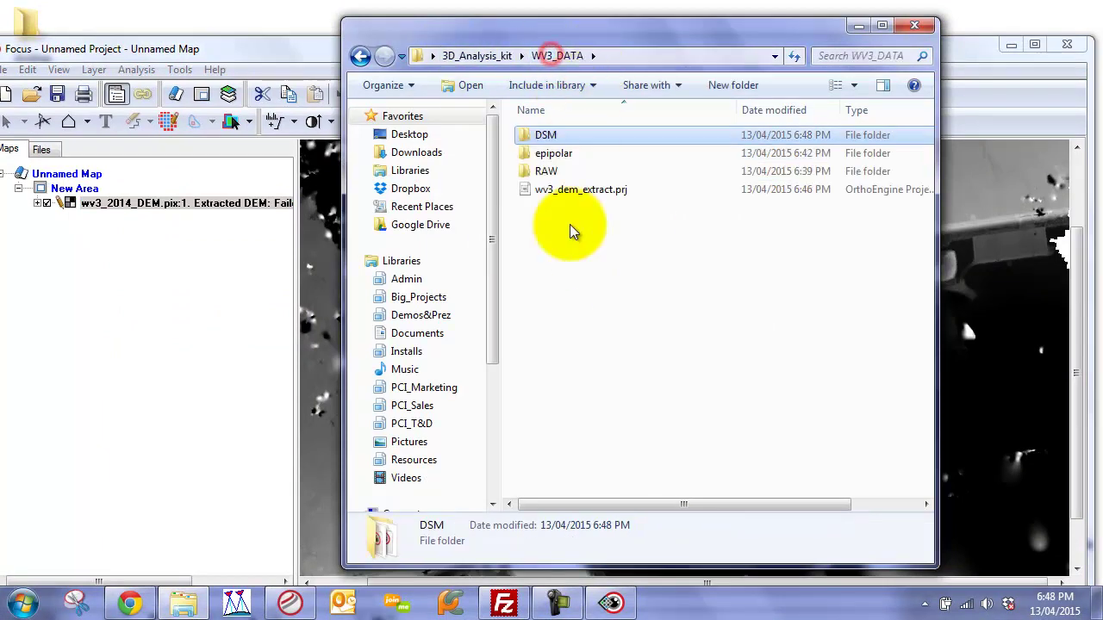
{"action": "left_click", "coordinate": [496, 55]}
{"action": "double_click", "coordinate": [560, 171]}
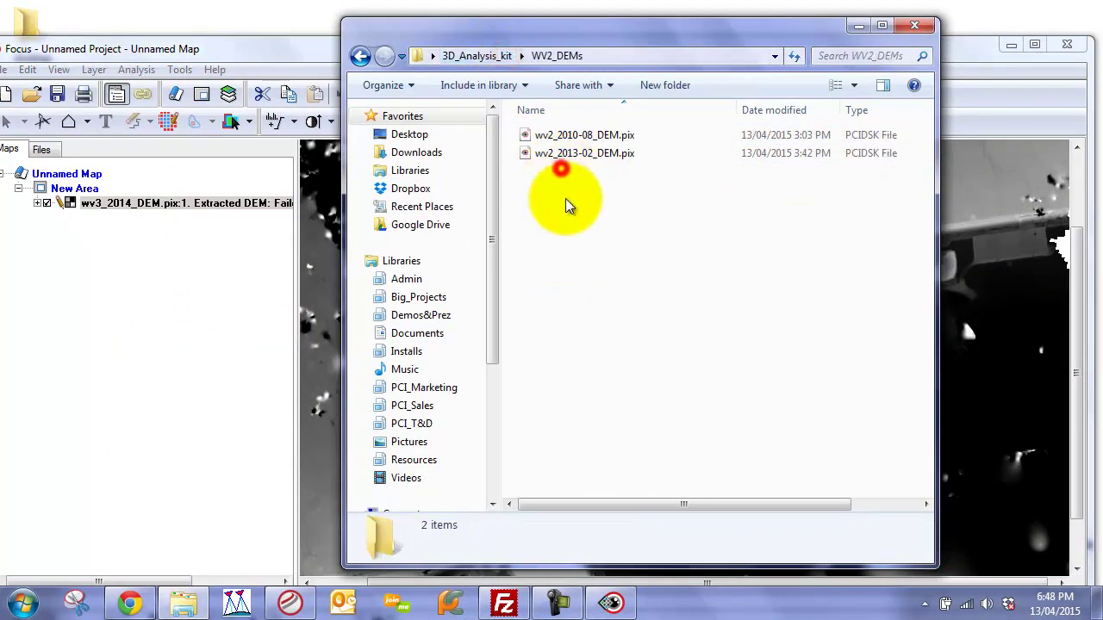
{"action": "left_click", "coordinate": [588, 154]}
{"action": "left_click_drag", "start_coordinate": [588, 153], "coordinate": [182, 317]}
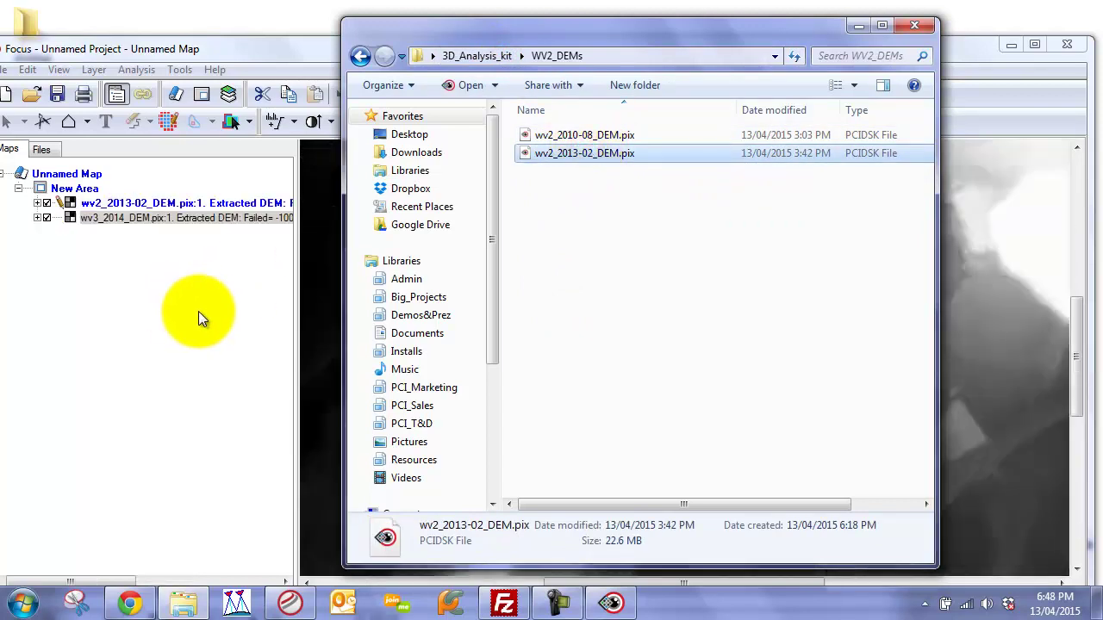
{"action": "left_click", "coordinate": [197, 289]}
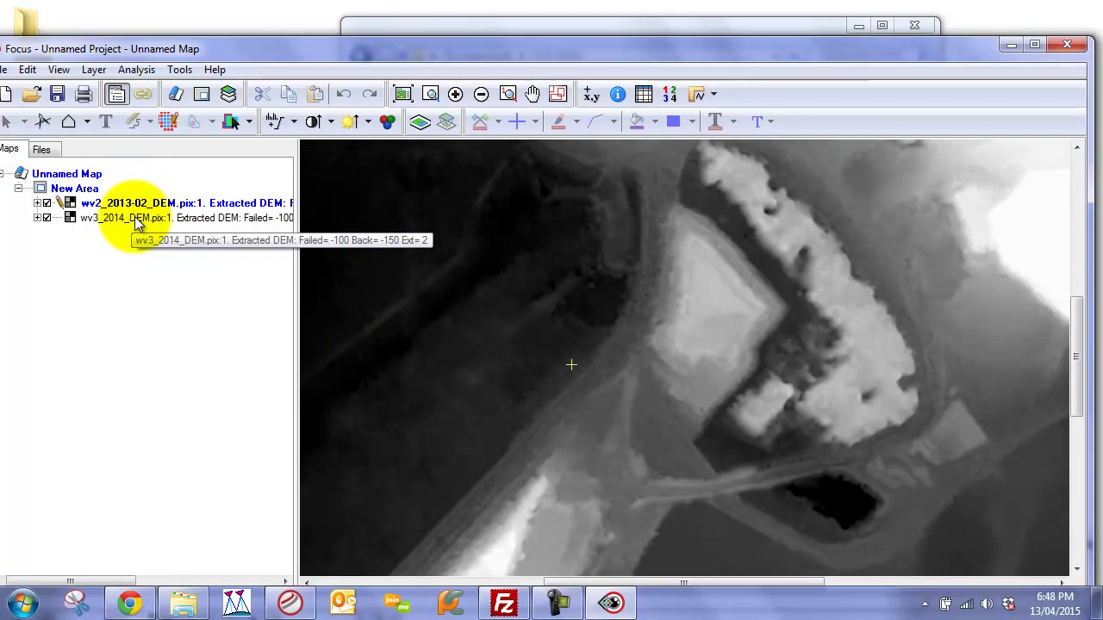
Place the wv3_2014_DEM layer above the wv2_2013-02_DEM layer and toggle its visibility to compare the two DEMs
{"action": "left_click_drag", "start_coordinate": [136, 220], "coordinate": [118, 205]}
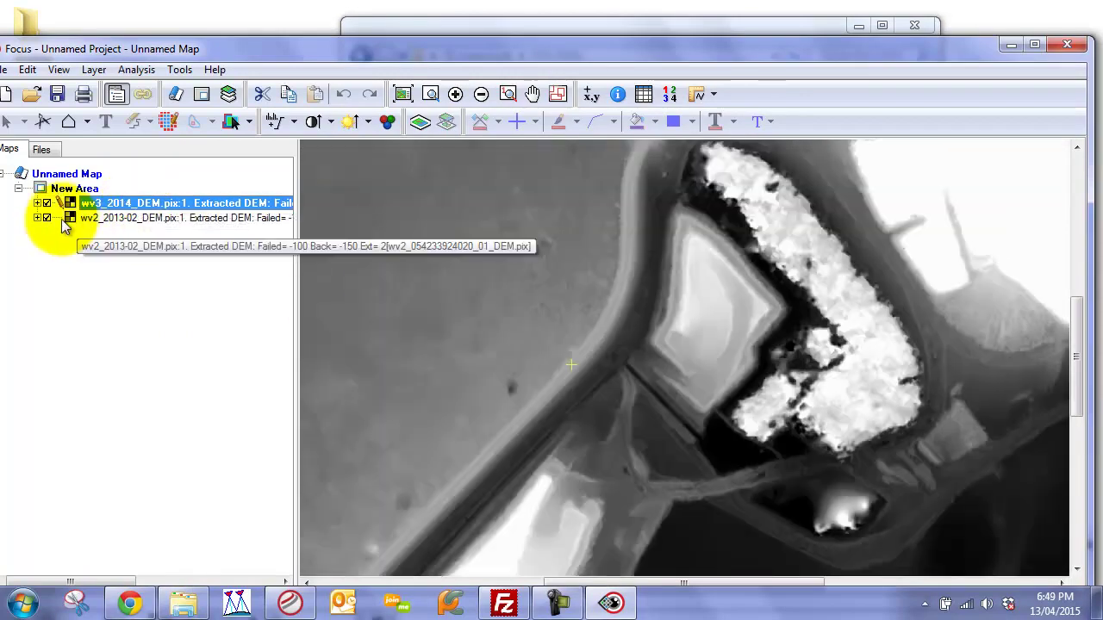
{"action": "left_click", "coordinate": [48, 203]}
{"action": "left_click", "coordinate": [48, 204]}
{"action": "left_click", "coordinate": [48, 203]}
{"action": "left_click", "coordinate": [48, 204]}
{"action": "left_click", "coordinate": [48, 204]}
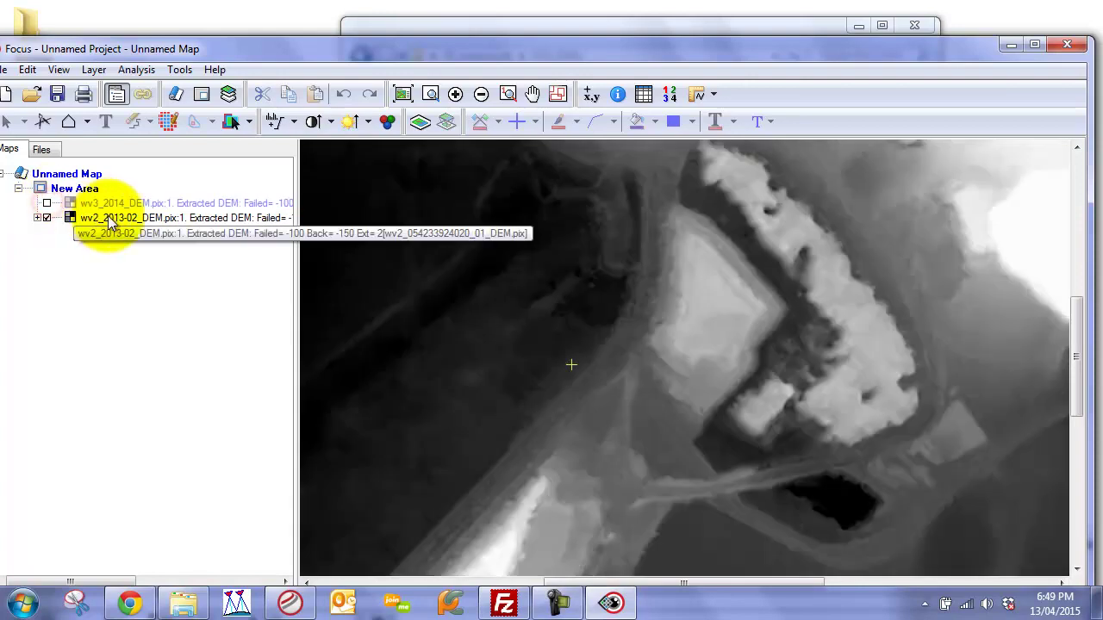
Apply an image enhancement to the wv3_2014_DEM layer and show it again over the wv2_2013-02_DEM layer
{"action": "left_click", "coordinate": [140, 207]}
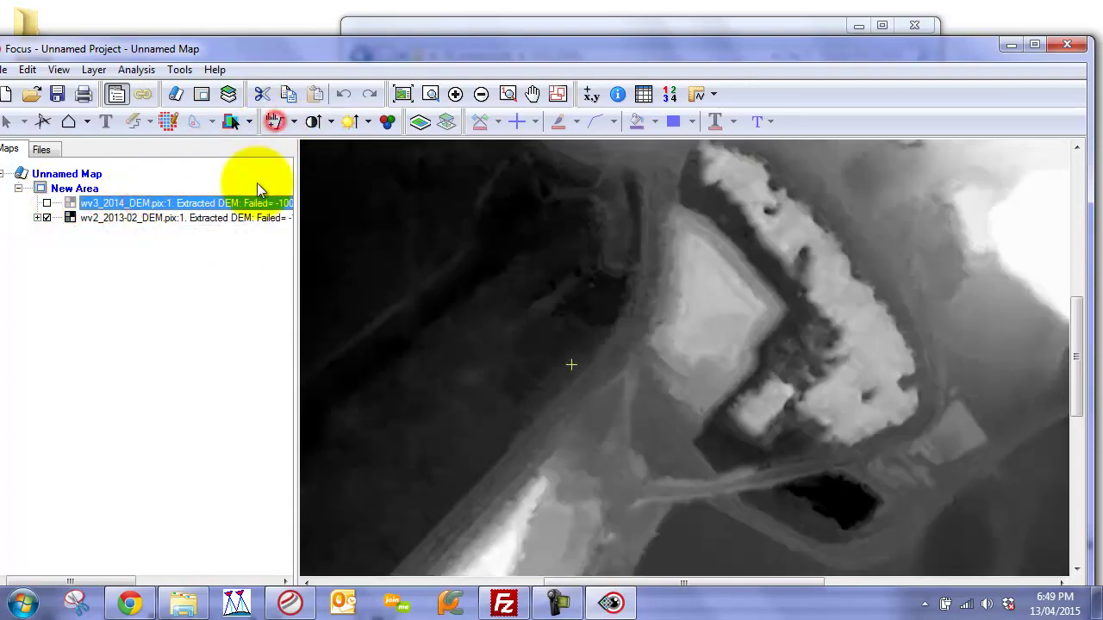
{"action": "left_click", "coordinate": [48, 203]}
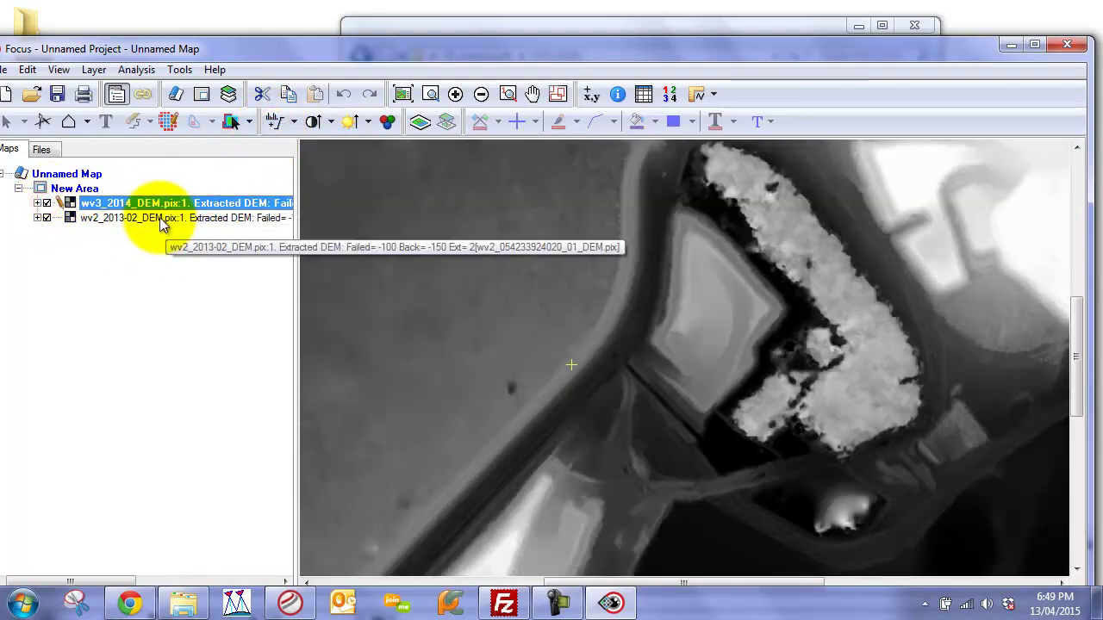
{"action": "left_click", "coordinate": [158, 219]}
{"action": "left_click_drag", "start_coordinate": [813, 443], "coordinate": [591, 357]}
{"action": "scroll", "coordinate": [537, 344], "scroll_direction": "down", "scroll_amount": 2}
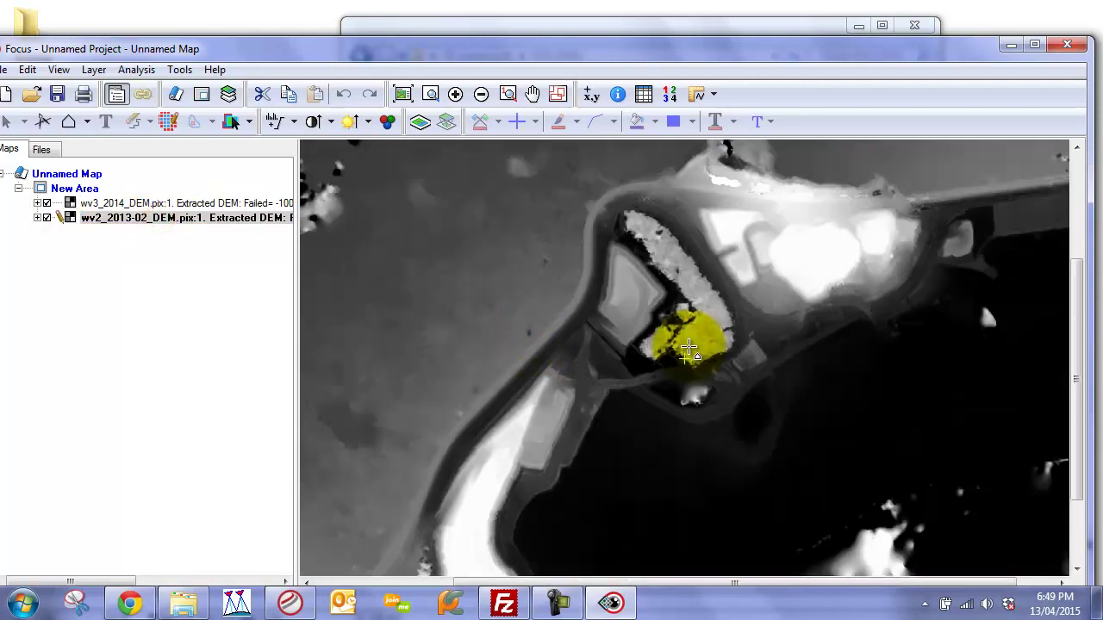
Toggle the visibility of the wv3_2014_DEM layer repeatedly to compare terrain changes between the 2013 and 2014 DEMs
{"action": "left_click", "coordinate": [116, 204]}
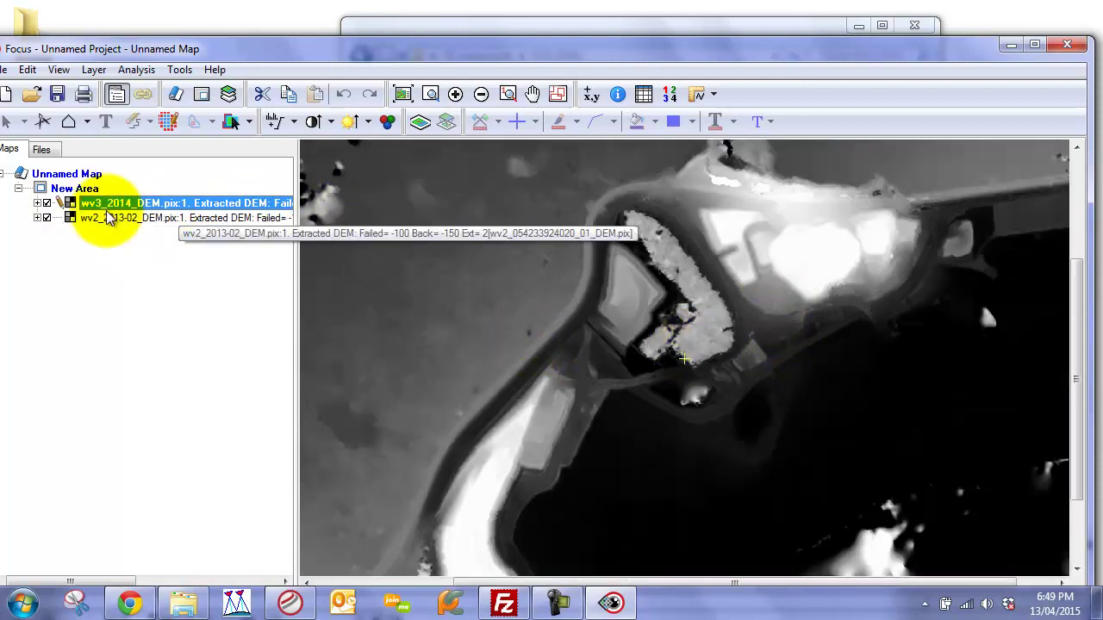
{"action": "left_click", "coordinate": [46, 203]}
{"action": "left_click", "coordinate": [46, 204]}
{"action": "left_click", "coordinate": [46, 204]}
{"action": "left_click", "coordinate": [47, 203]}
{"action": "left_click", "coordinate": [47, 204]}
{"action": "left_click", "coordinate": [46, 203]}
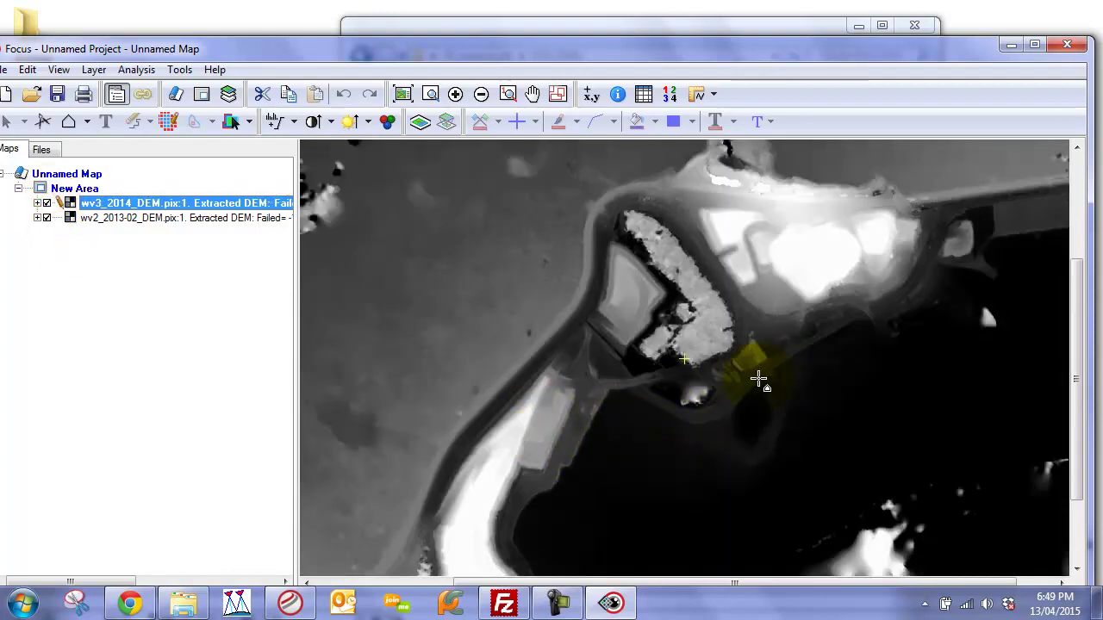
{"action": "left_click", "coordinate": [47, 203]}
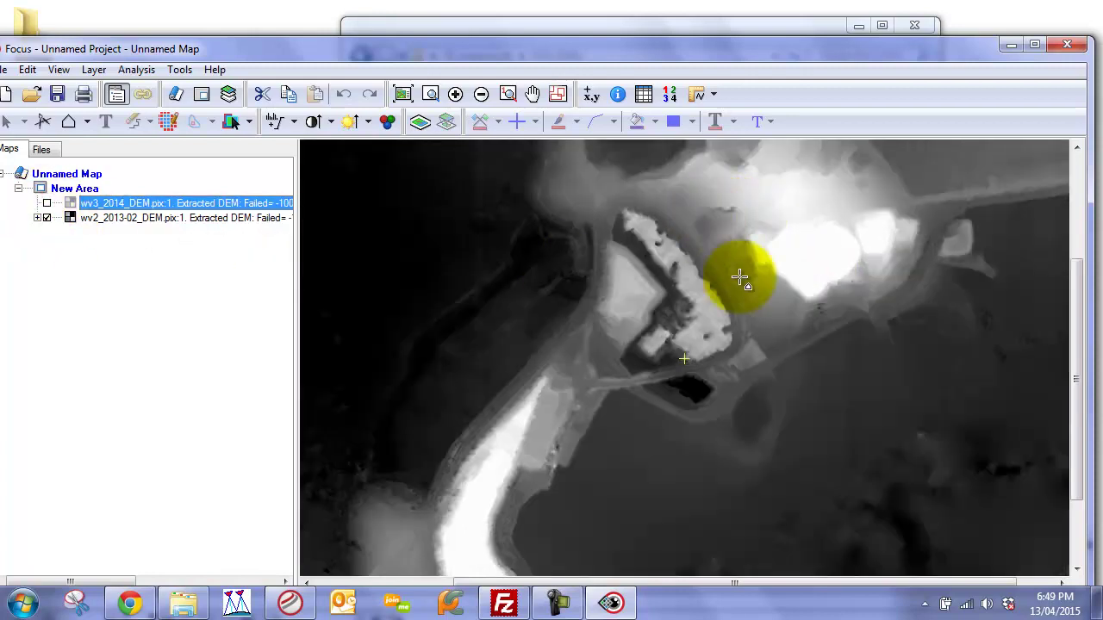
{"action": "left_click", "coordinate": [46, 204]}
{"action": "left_click", "coordinate": [47, 204]}
{"action": "left_click", "coordinate": [48, 204]}
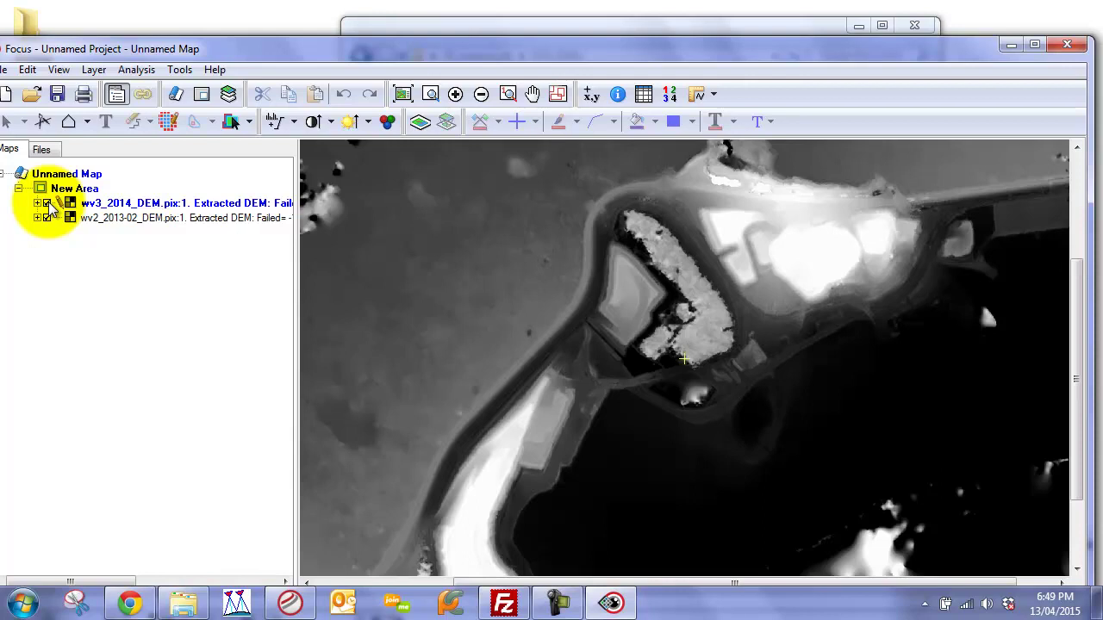
Add the AOI.pix polygon layer from the 3D_Analysis_kit folder to the Focus map
{"action": "left_click", "coordinate": [184, 601]}
{"action": "left_click", "coordinate": [677, 307]}
{"action": "left_click", "coordinate": [474, 56]}
{"action": "left_click_drag", "start_coordinate": [585, 41], "coordinate": [942, 54]}
{"action": "left_click_drag", "start_coordinate": [905, 221], "coordinate": [470, 216]}
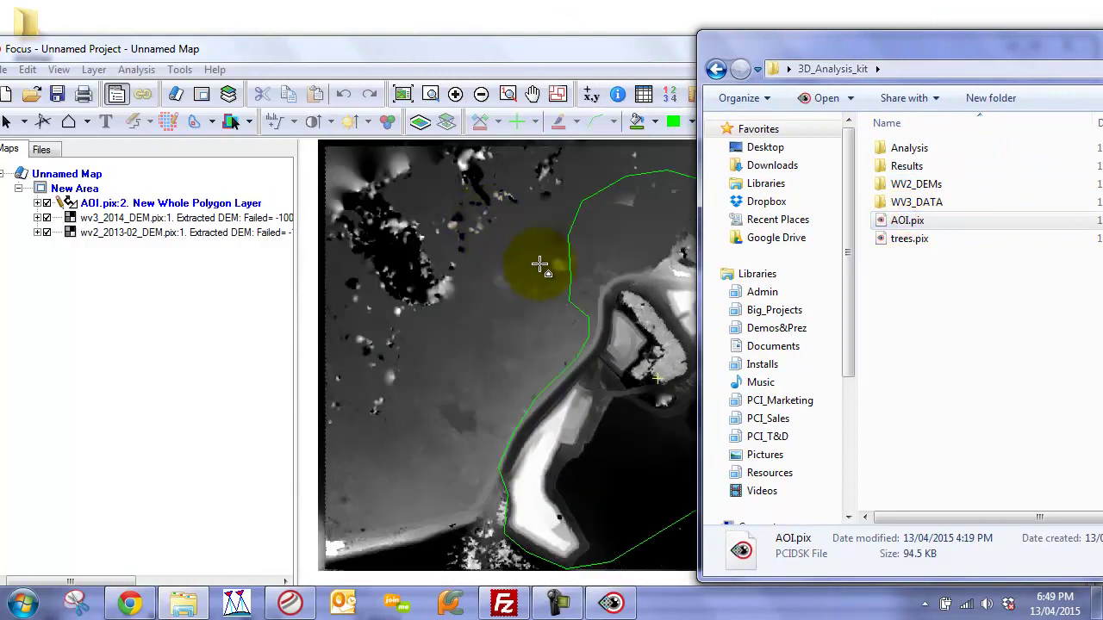
Maximize the Focus window and activate the selection tool to view the area-of-interest polygon over the DEMs
{"action": "left_click", "coordinate": [535, 265]}
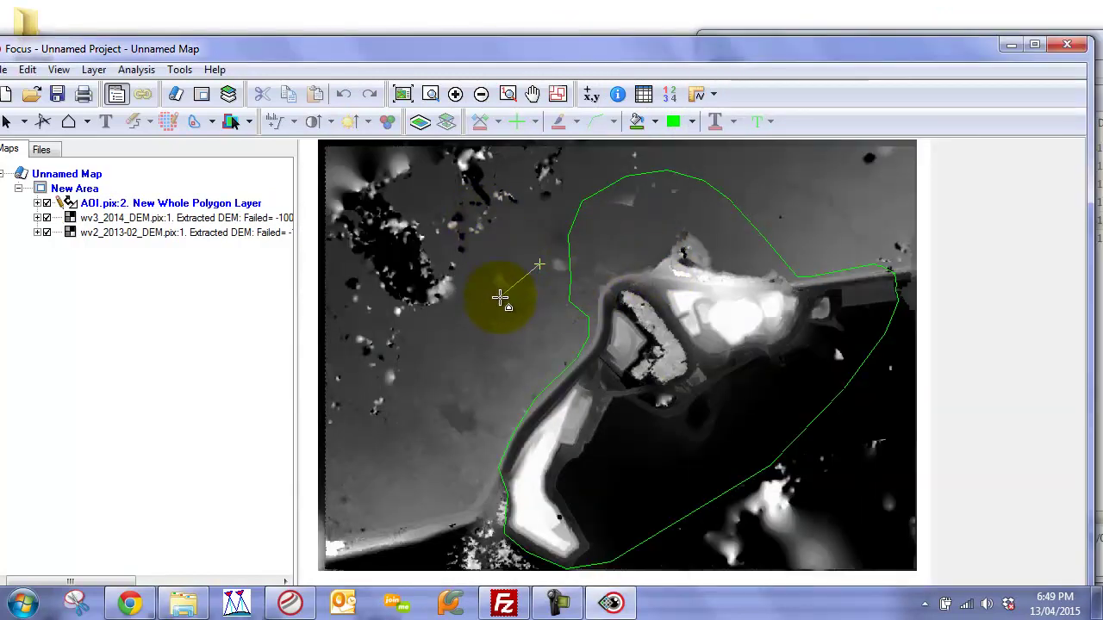
{"action": "double_click", "coordinate": [121, 48]}
{"action": "left_click", "coordinate": [22, 79]}
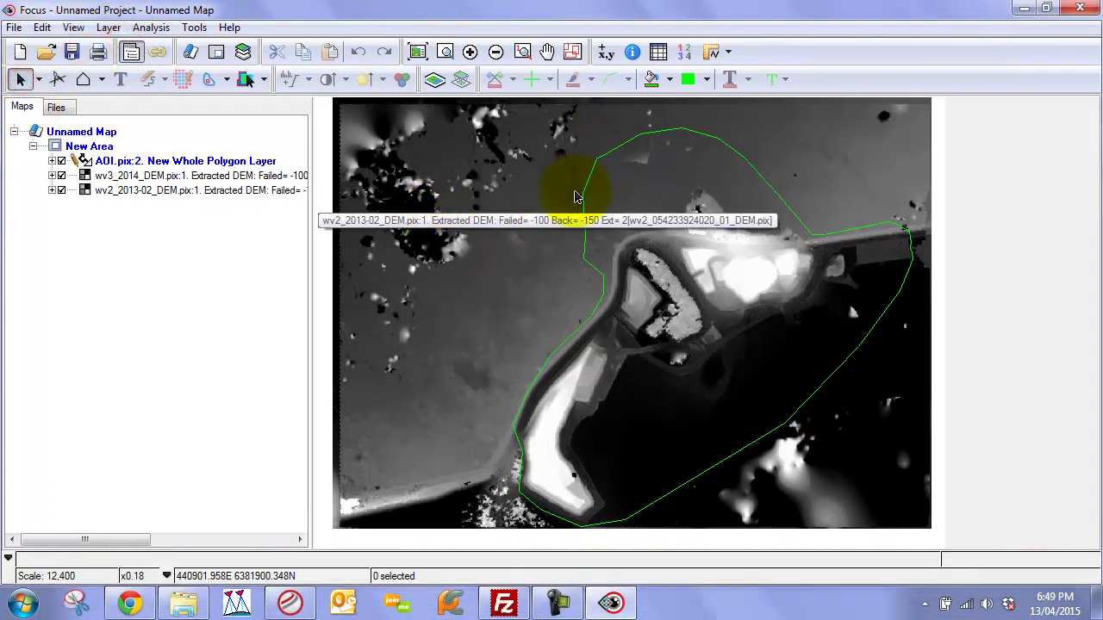
{"action": "left_click", "coordinate": [646, 187]}
{"action": "left_click", "coordinate": [844, 176]}
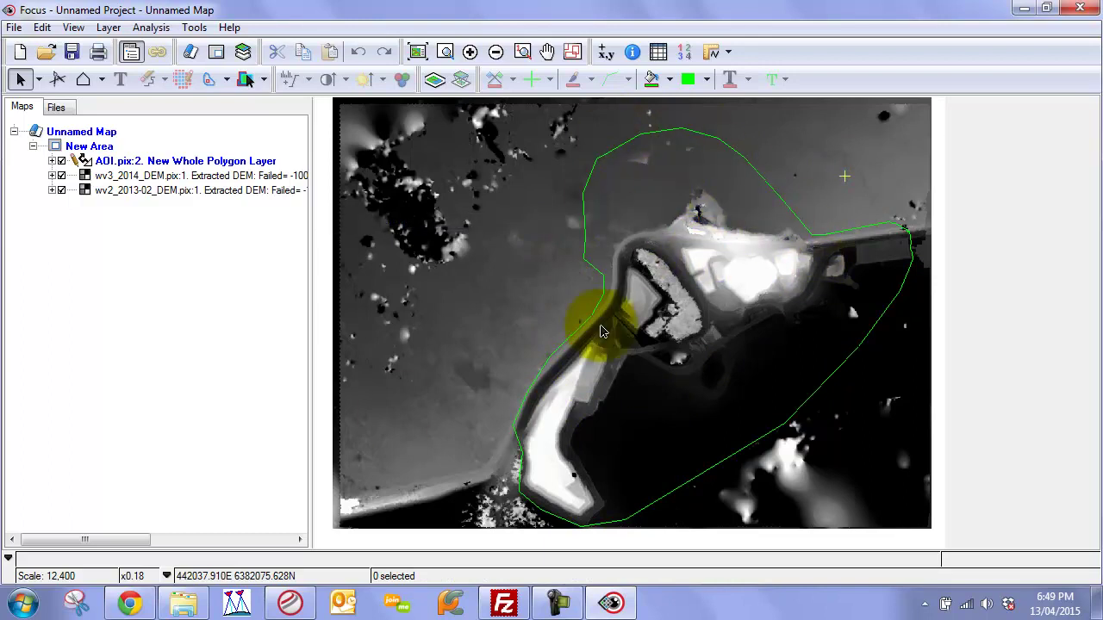
Add the trees.pix polygon layer from the 3D_Analysis_kit folder to the Focus map and toggle the wv3_2014_DEM layer's visibility
{"action": "left_click", "coordinate": [175, 608]}
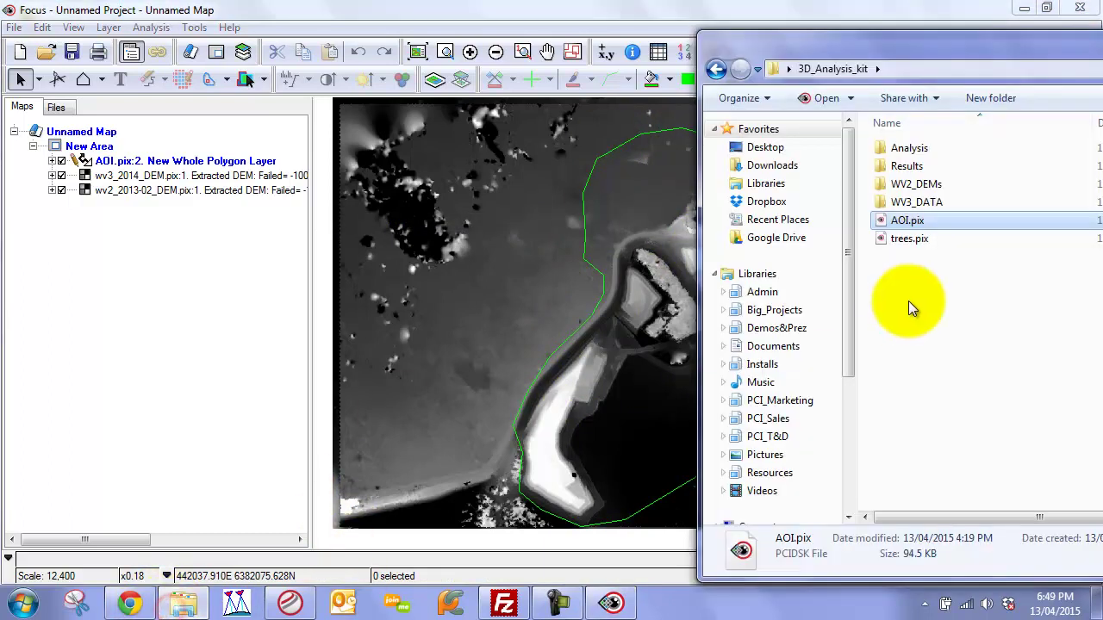
{"action": "left_click_drag", "start_coordinate": [906, 239], "coordinate": [644, 230]}
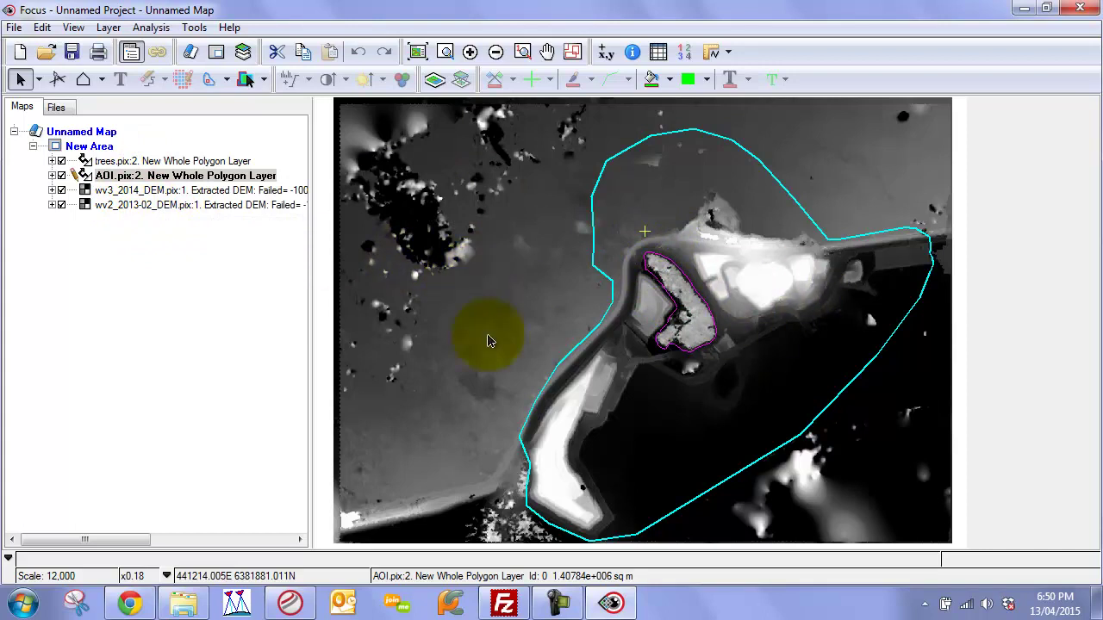
{"action": "left_click", "coordinate": [62, 177]}
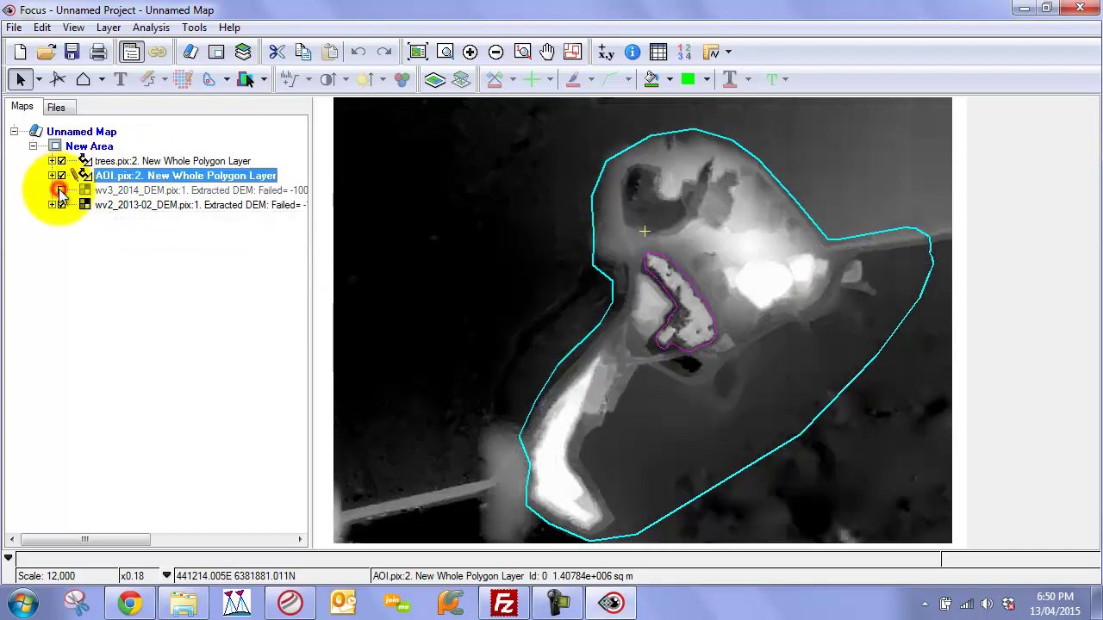
{"action": "left_click", "coordinate": [99, 190]}
Start Change Detection and set the working raster to wv3_2014_DEM.pix with its Extracted DEM layer 1
{"action": "left_click", "coordinate": [151, 27]}
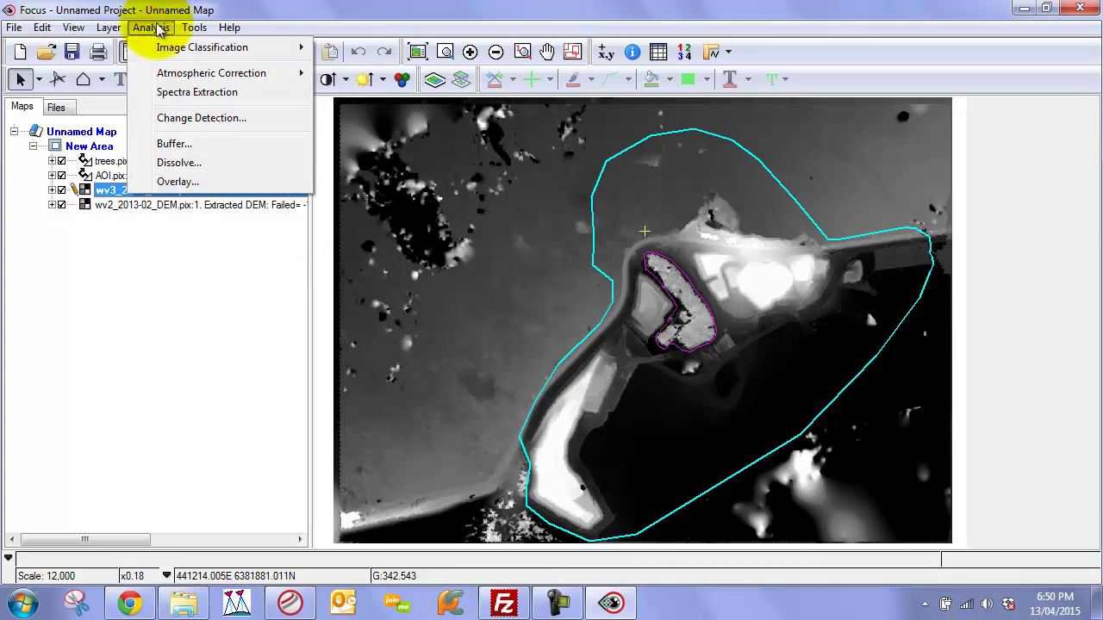
{"action": "left_click", "coordinate": [187, 119]}
{"action": "left_click_drag", "start_coordinate": [405, 140], "coordinate": [152, 135]}
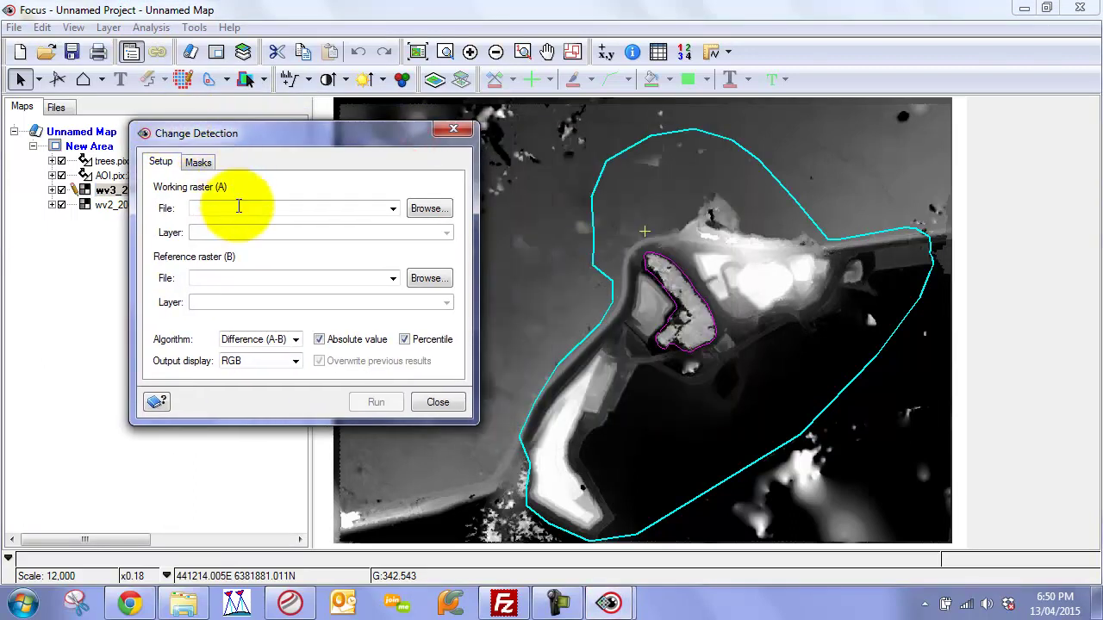
{"action": "left_click", "coordinate": [393, 208]}
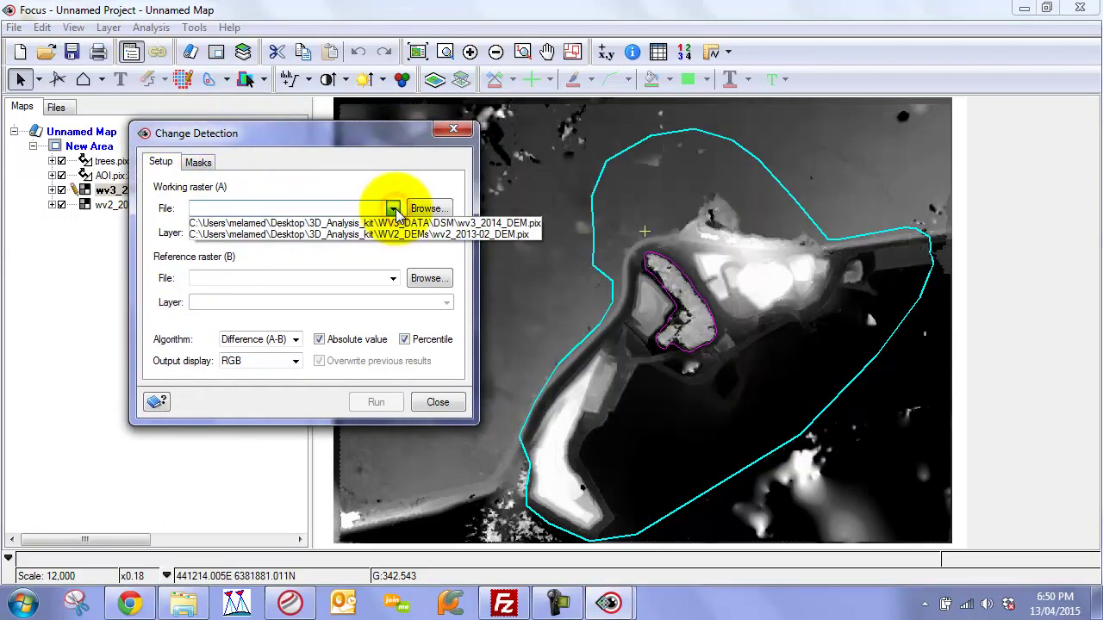
{"action": "left_click", "coordinate": [405, 223]}
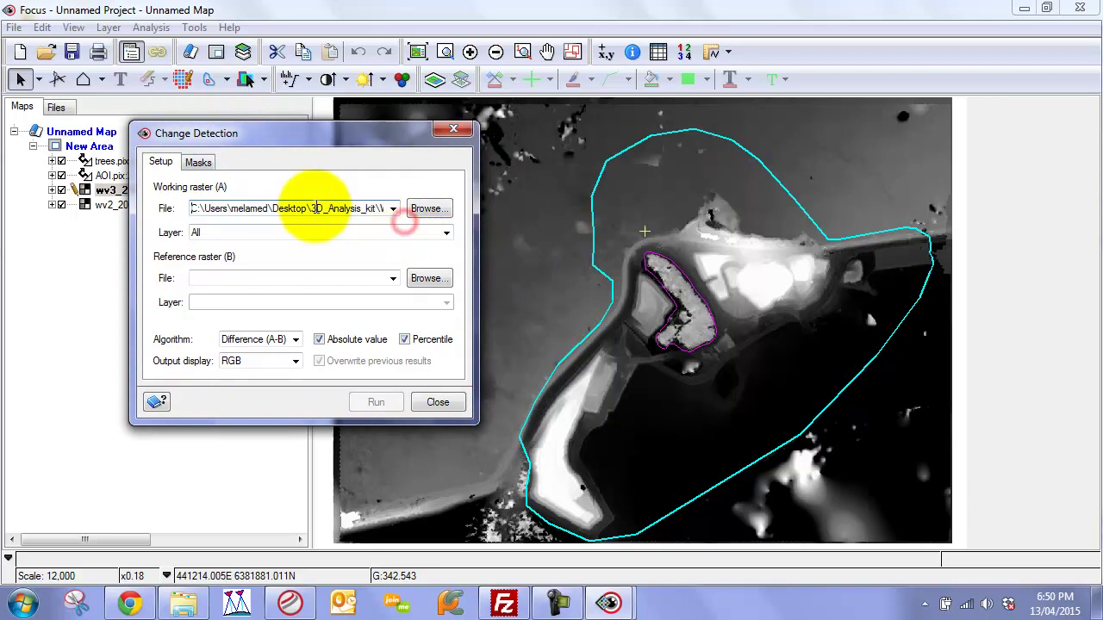
{"action": "left_click", "coordinate": [446, 233]}
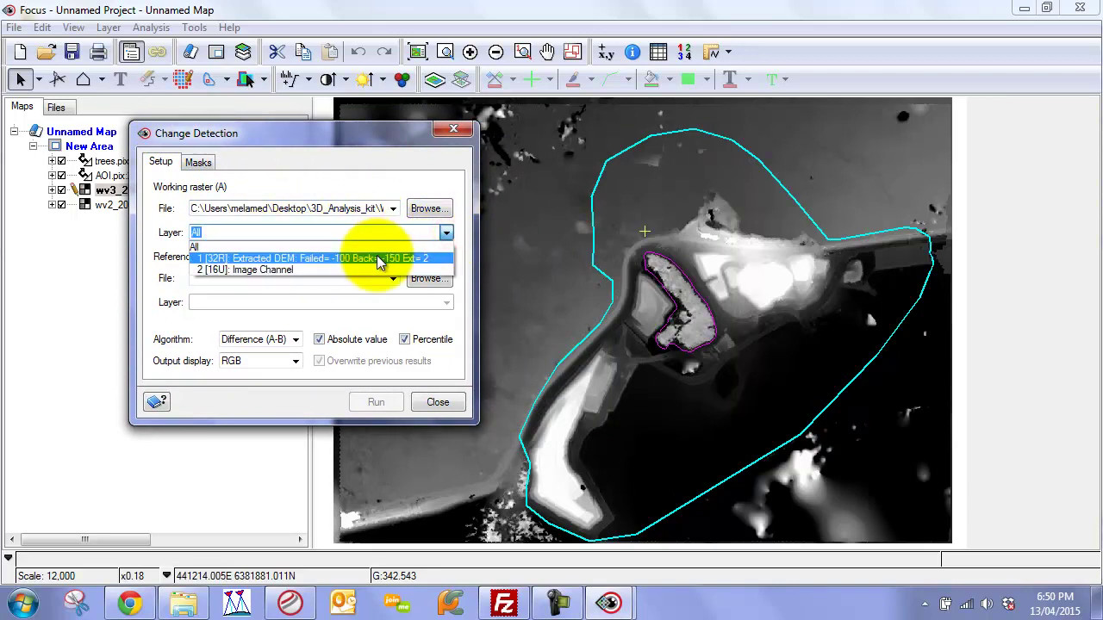
{"action": "left_click", "coordinate": [379, 258]}
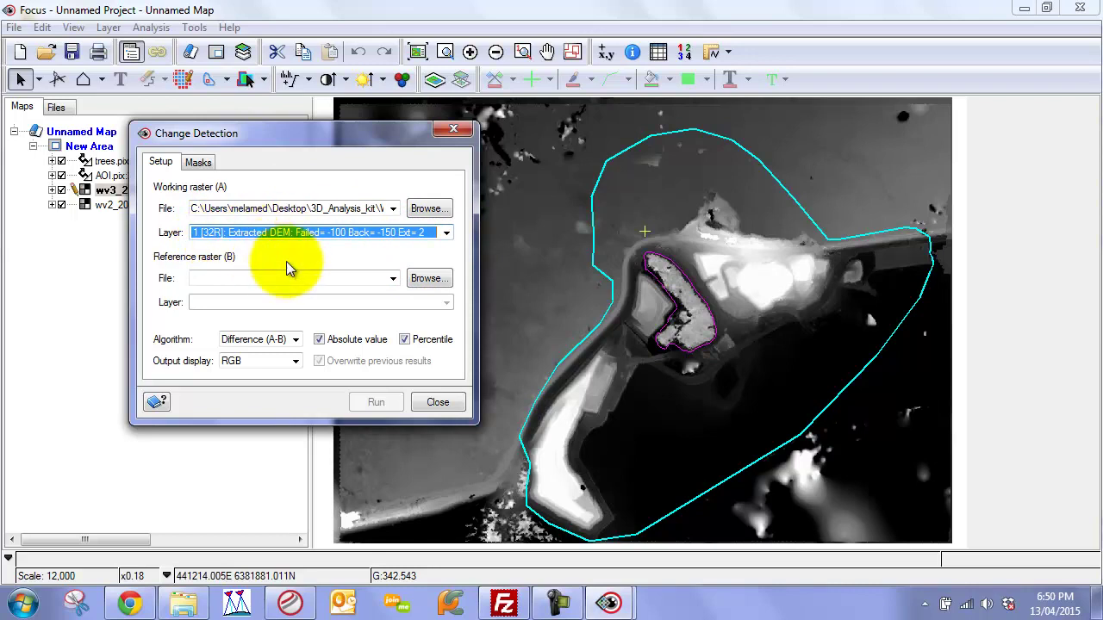
Set the Change Detection reference raster to wv2_2013-02_DEM.pix with its Extracted DEM layer 1
{"action": "left_click", "coordinate": [393, 278]}
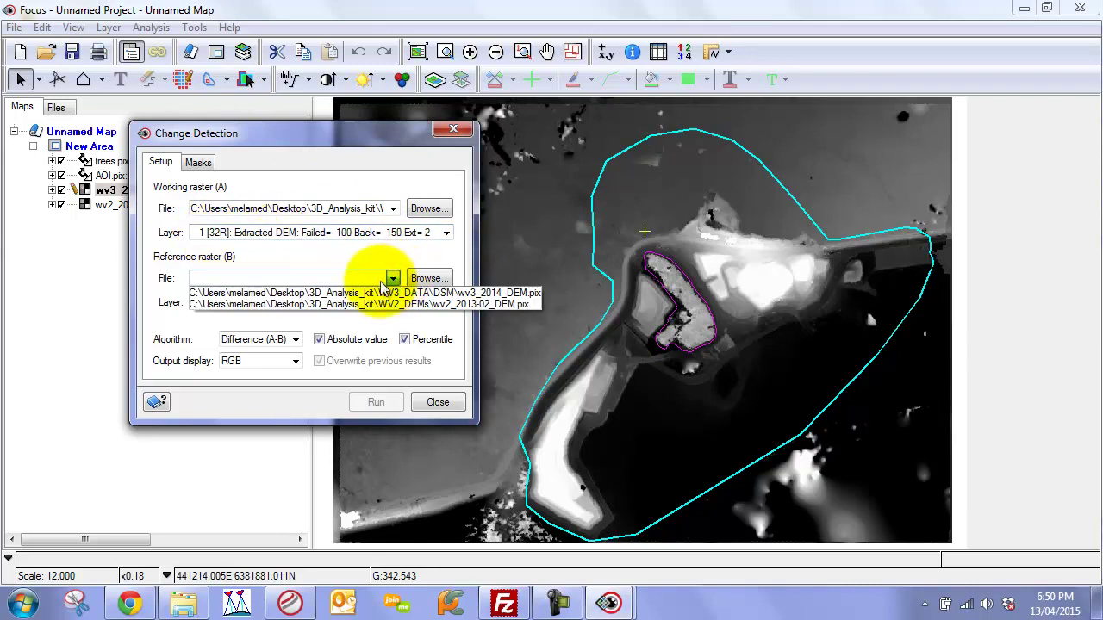
{"action": "left_click", "coordinate": [372, 304]}
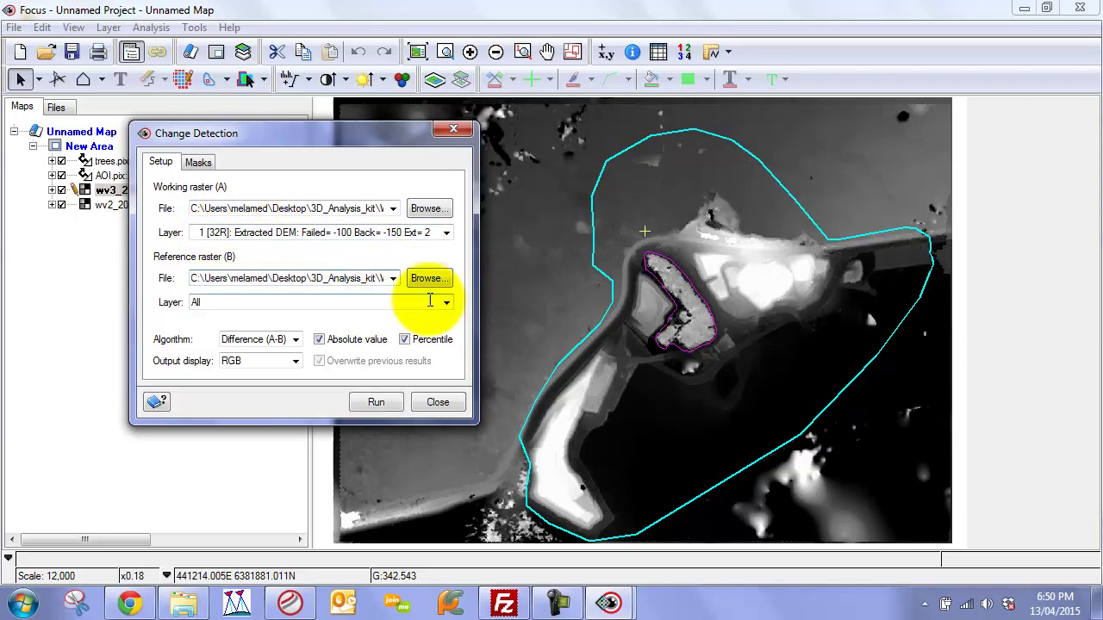
{"action": "left_click", "coordinate": [429, 300]}
{"action": "left_click", "coordinate": [310, 323]}
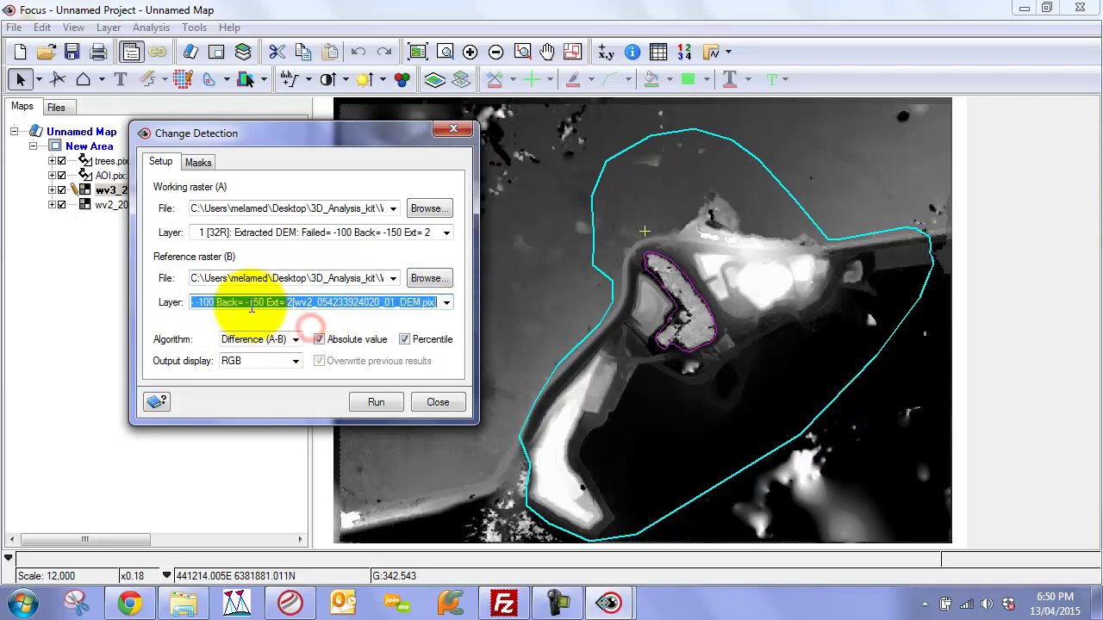
Turn off the absolute value and percentile options and set the change output display to Pseudocolor
{"action": "left_click", "coordinate": [319, 341]}
{"action": "left_click", "coordinate": [405, 340]}
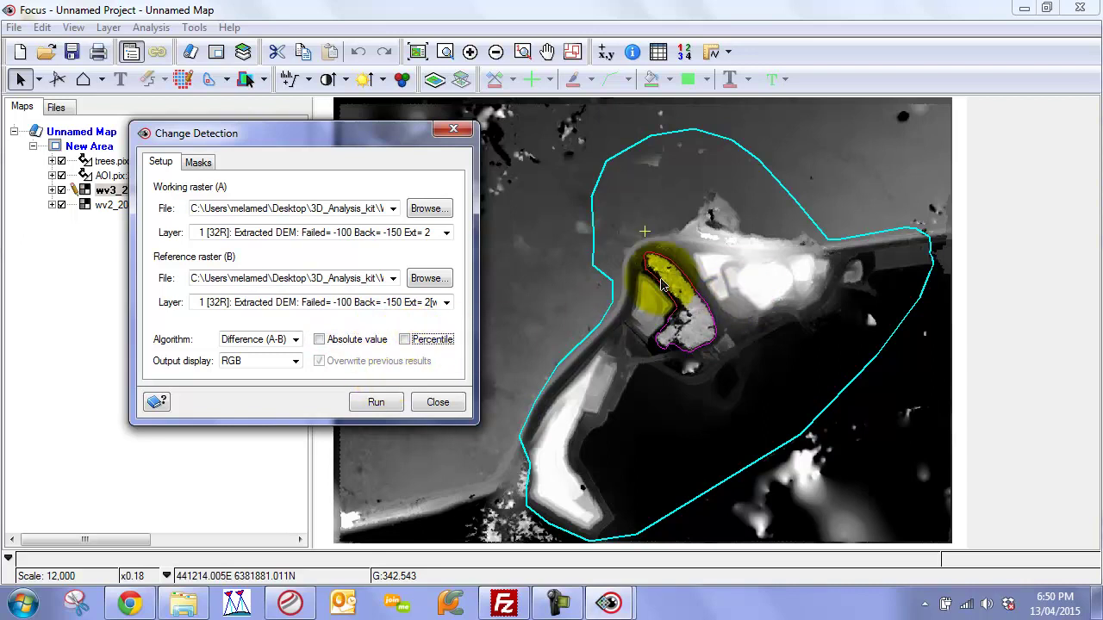
{"action": "left_click", "coordinate": [295, 361]}
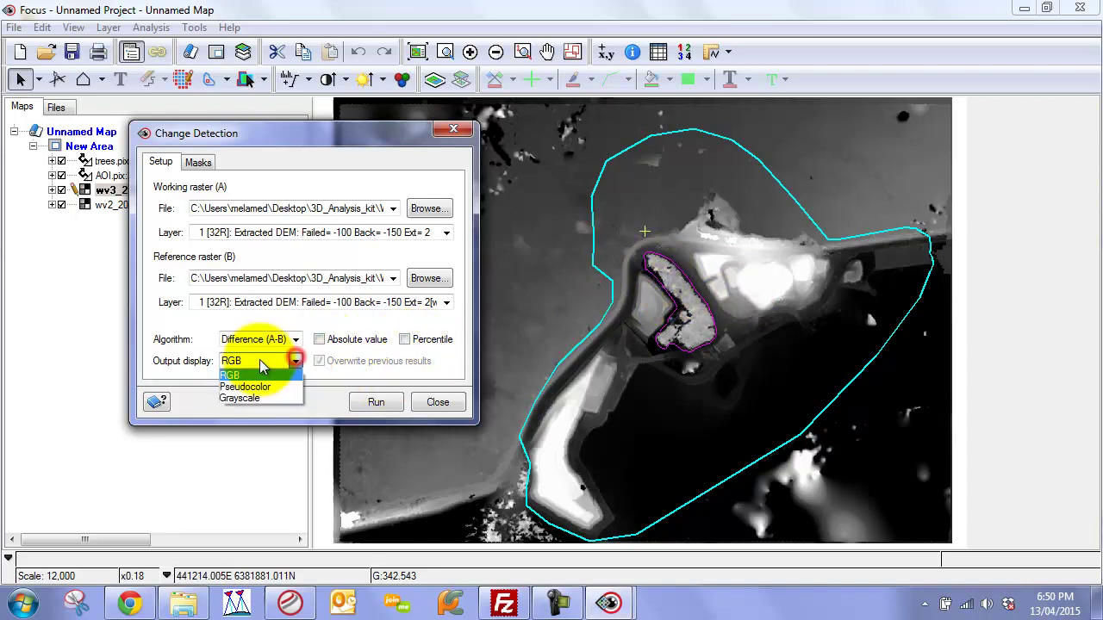
{"action": "left_click", "coordinate": [245, 388]}
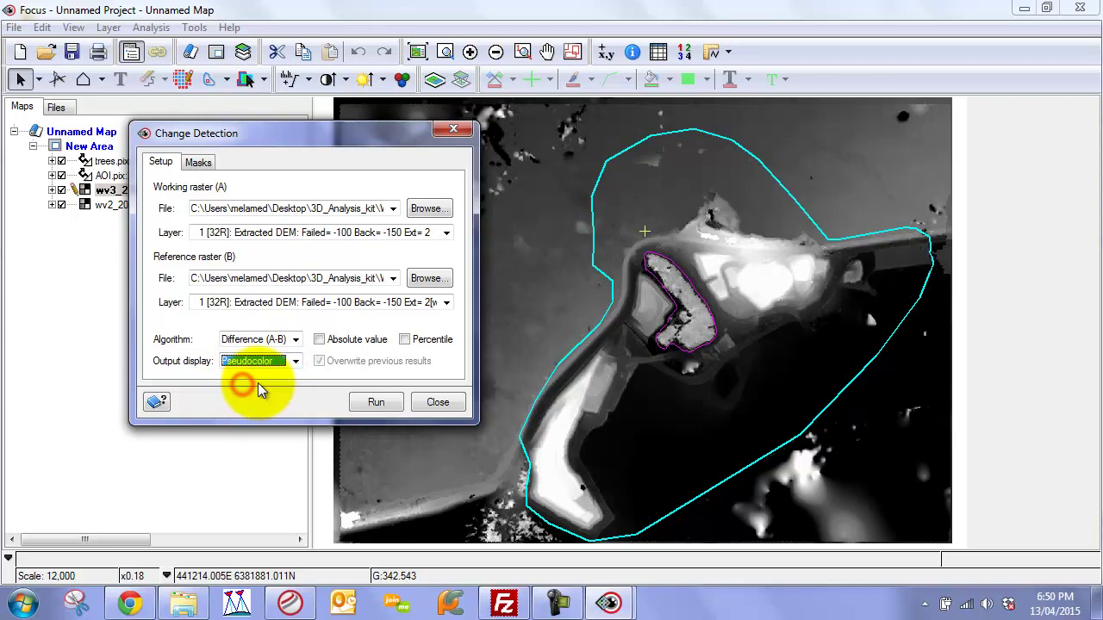
Enable an inclusion mask using the AOI.pix polygon layer and an exclusion mask using the trees.pix polygon layer
{"action": "left_click", "coordinate": [197, 163]}
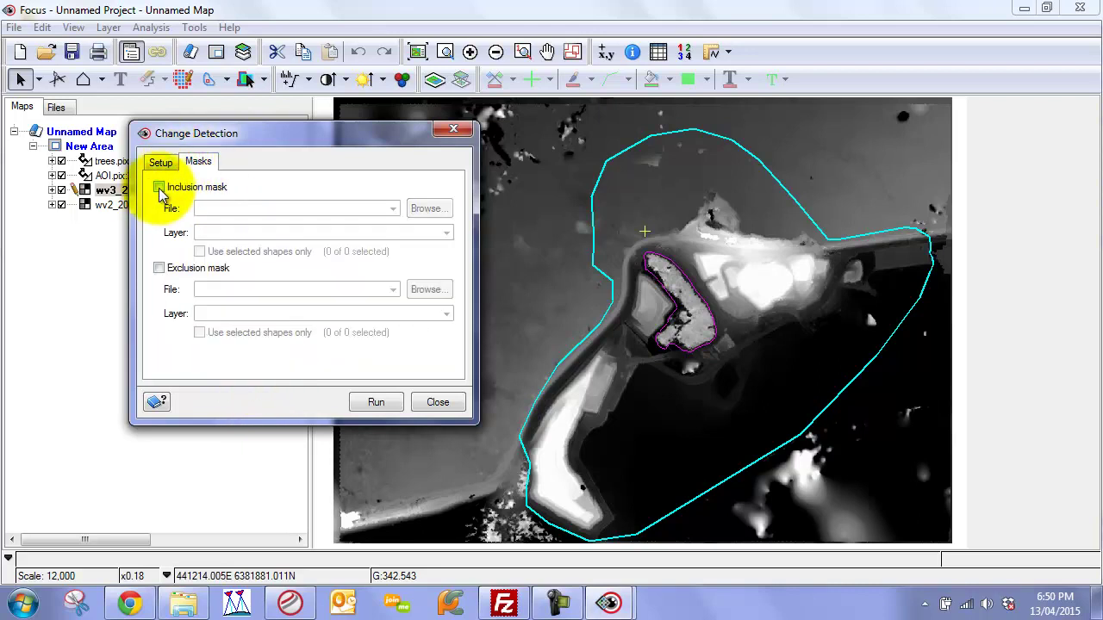
{"action": "left_click", "coordinate": [158, 187]}
{"action": "left_click", "coordinate": [393, 208]}
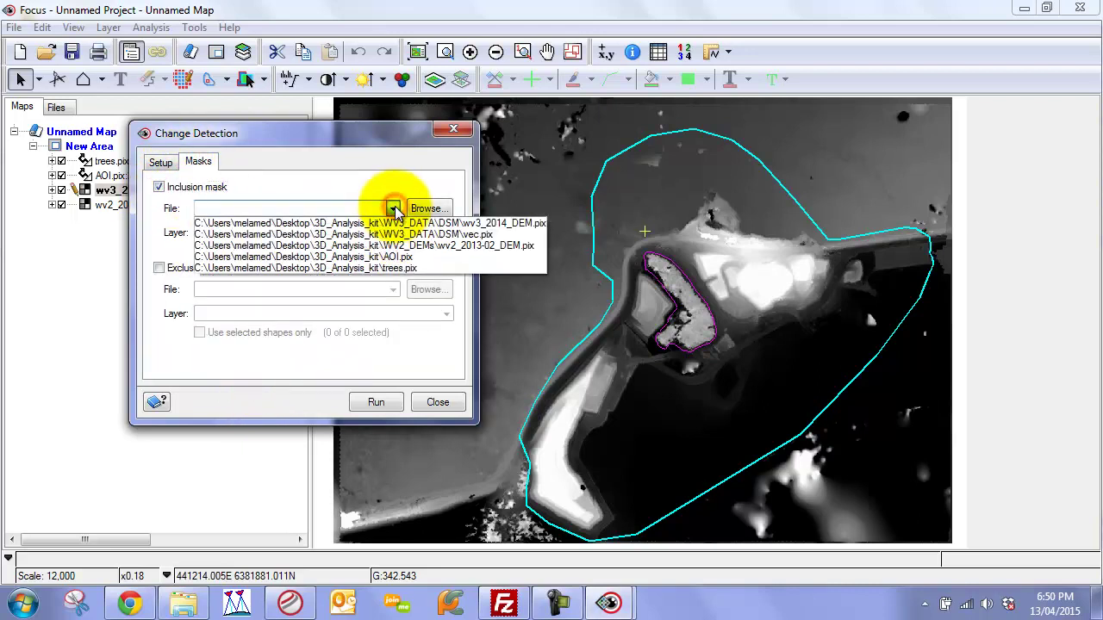
{"action": "left_click", "coordinate": [376, 257]}
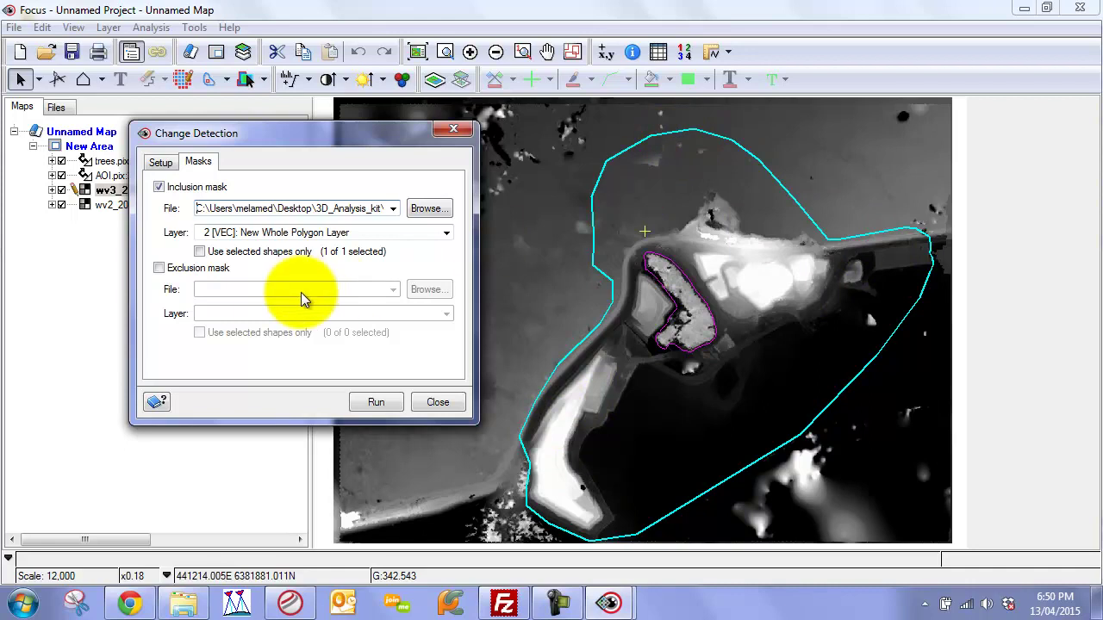
{"action": "left_click", "coordinate": [159, 269]}
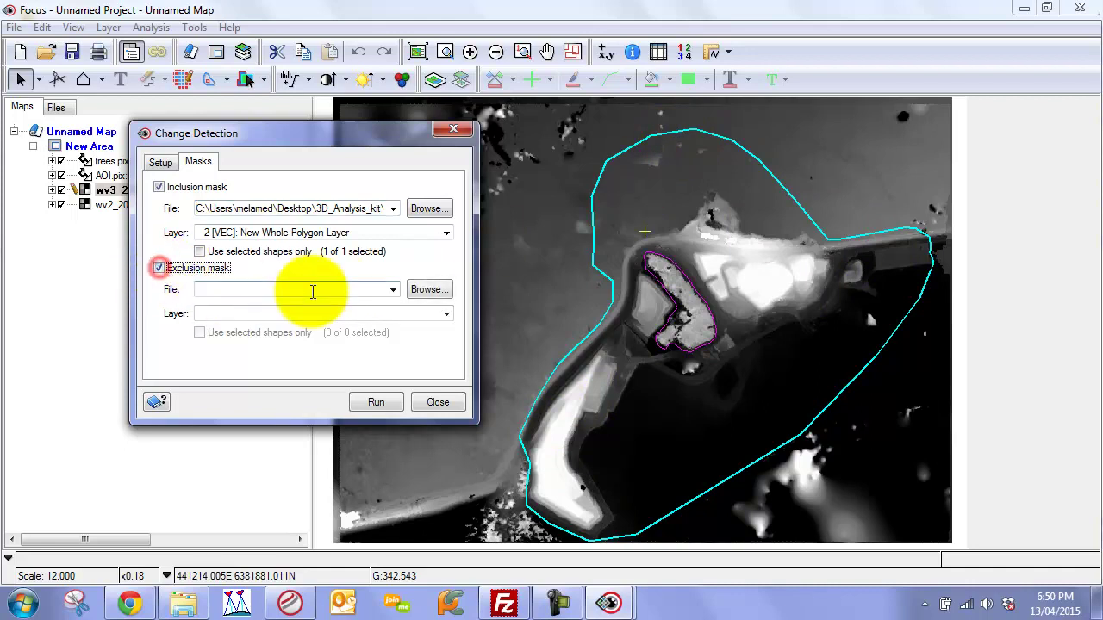
{"action": "left_click", "coordinate": [393, 290]}
{"action": "left_click", "coordinate": [392, 344]}
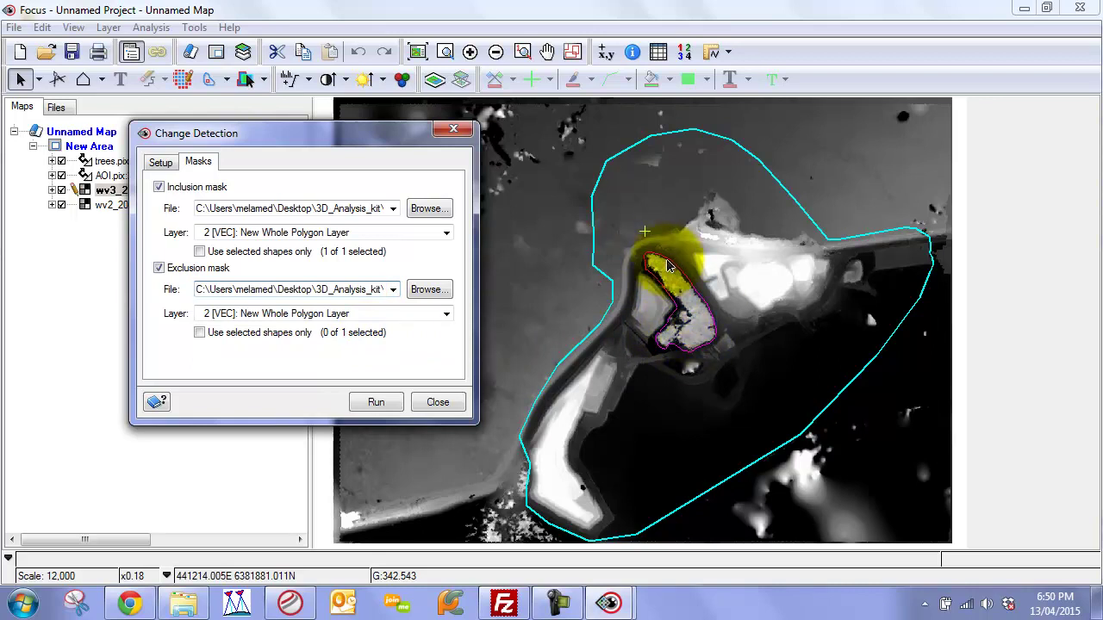
Run the change detection between the 2014 and 2013 DEMs with the configured masks
{"action": "left_click", "coordinate": [160, 162]}
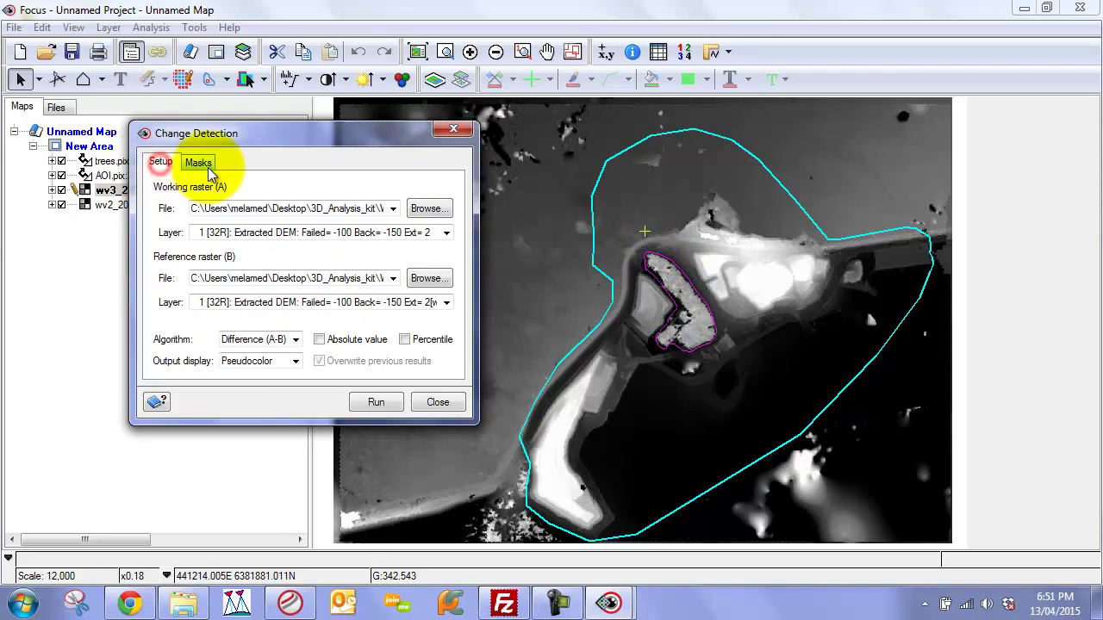
{"action": "left_click", "coordinate": [373, 401]}
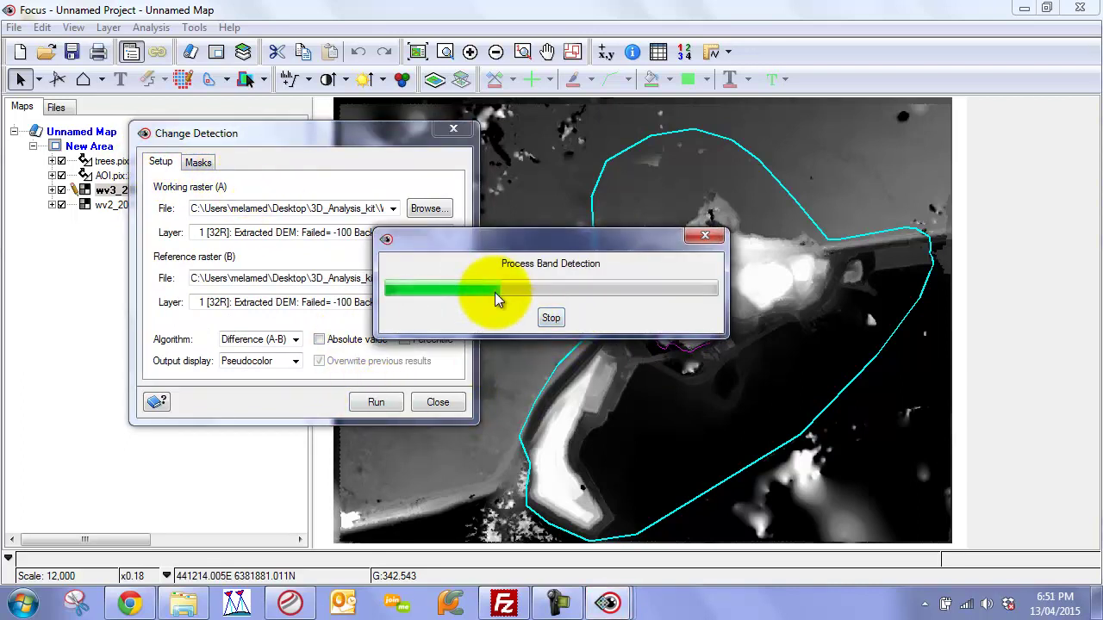
{"action": "key", "text": "Escape"}
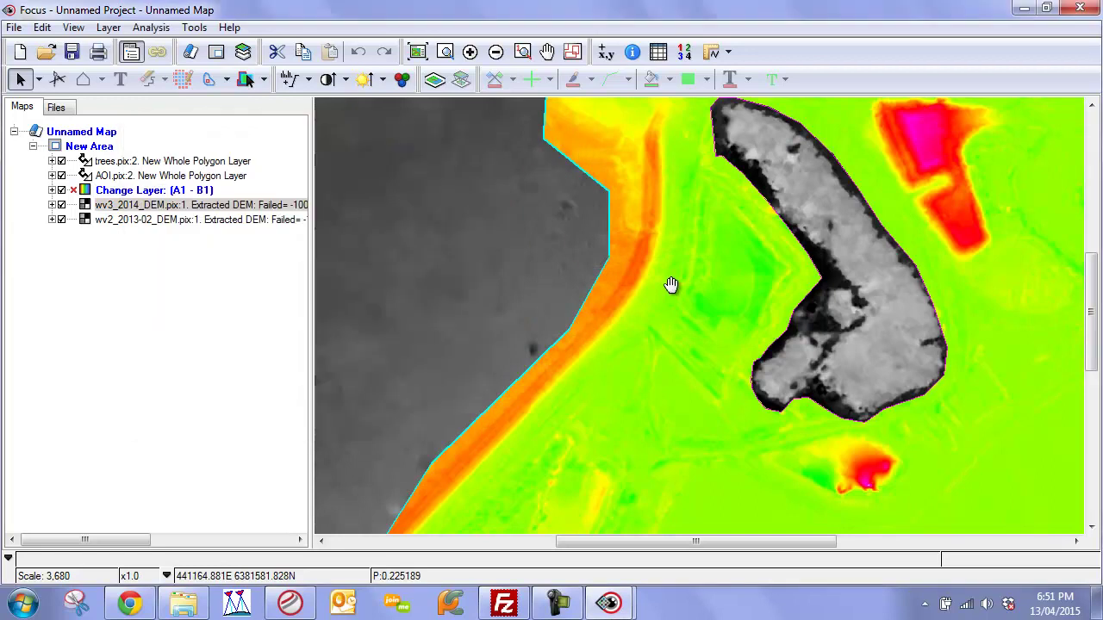
Examine the change layer within the AOI and check its pixel value in the red area beside the masked trees
{"action": "scroll", "coordinate": [665, 301], "scroll_direction": "down", "scroll_amount": 2}
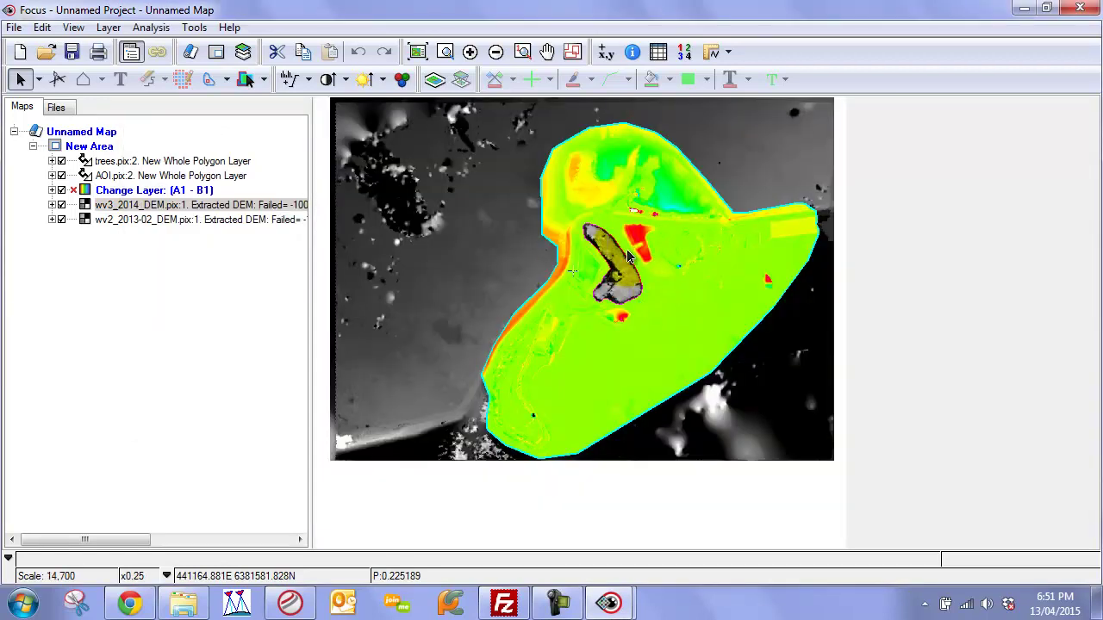
{"action": "left_click", "coordinate": [634, 235]}
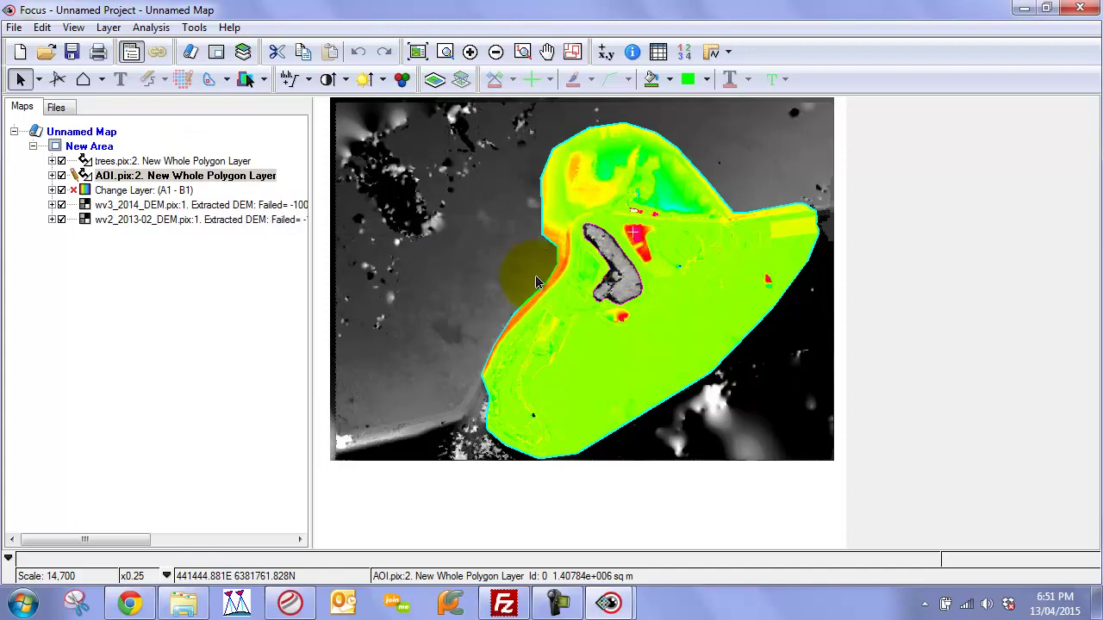
{"action": "scroll", "coordinate": [663, 271], "scroll_direction": "up", "scroll_amount": 1}
{"action": "scroll", "coordinate": [630, 271], "scroll_direction": "down", "scroll_amount": 1}
{"action": "scroll", "coordinate": [703, 306], "scroll_direction": "up", "scroll_amount": 1}
{"action": "left_click", "coordinate": [130, 189]}
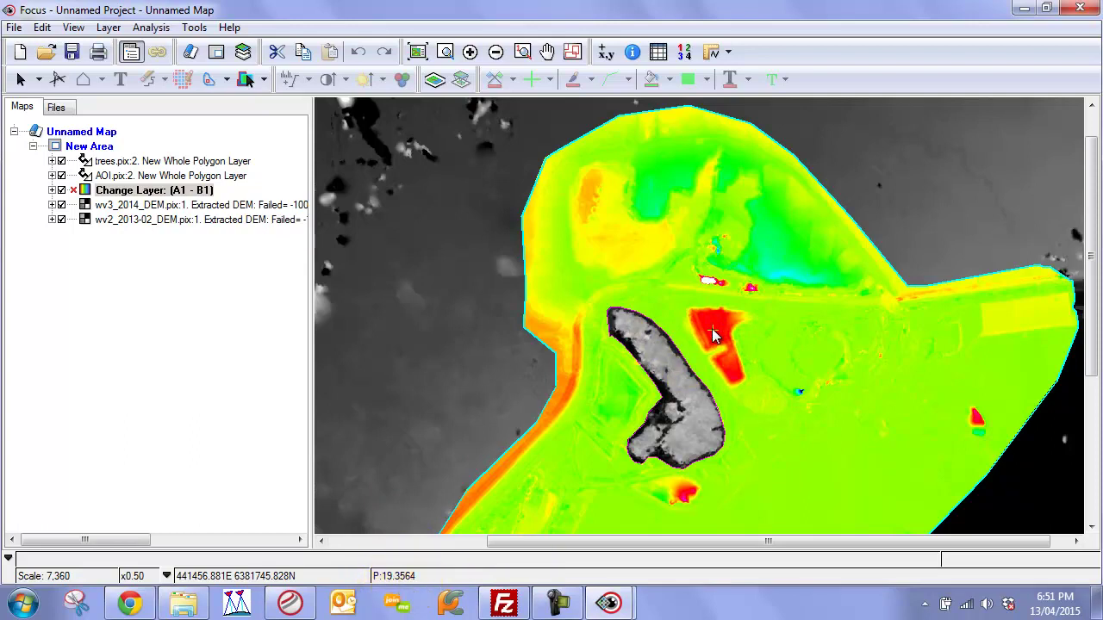
{"action": "scroll", "coordinate": [713, 334], "scroll_direction": "up", "scroll_amount": 1}
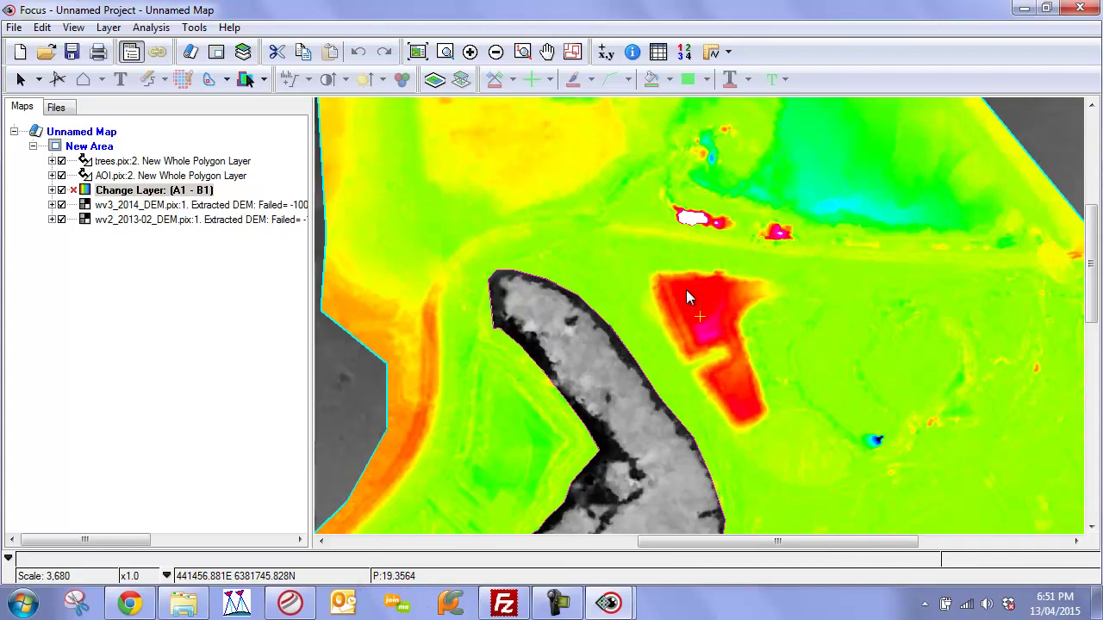
Compare the DEM elevations at the red area and check the change layer's value in the cyan area above it
{"action": "left_click", "coordinate": [125, 204]}
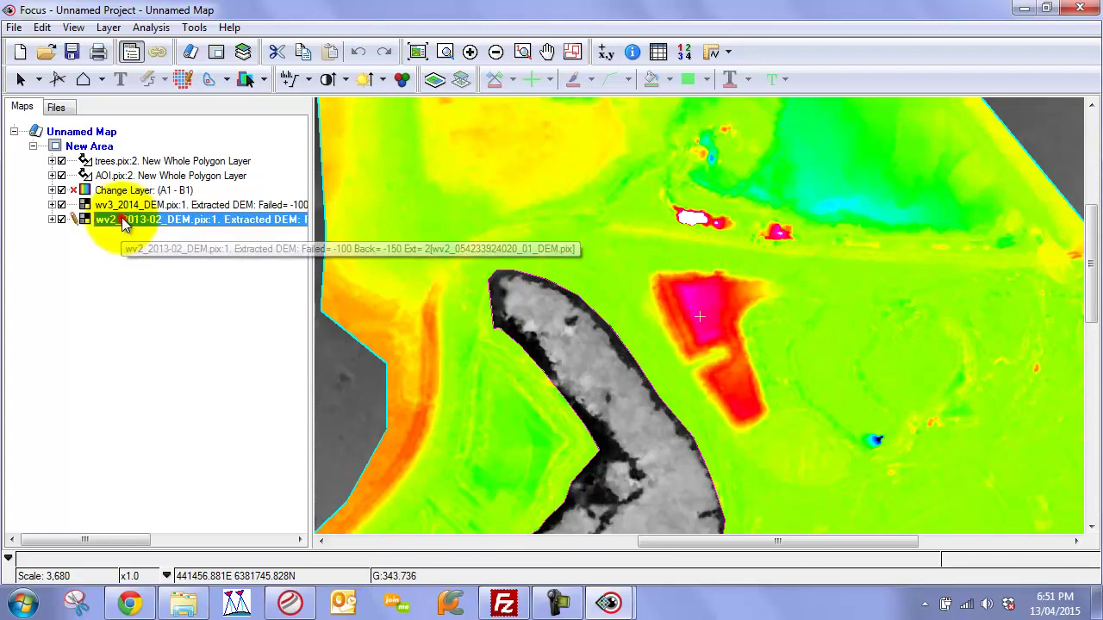
{"action": "scroll", "coordinate": [698, 306], "scroll_direction": "down", "scroll_amount": 1}
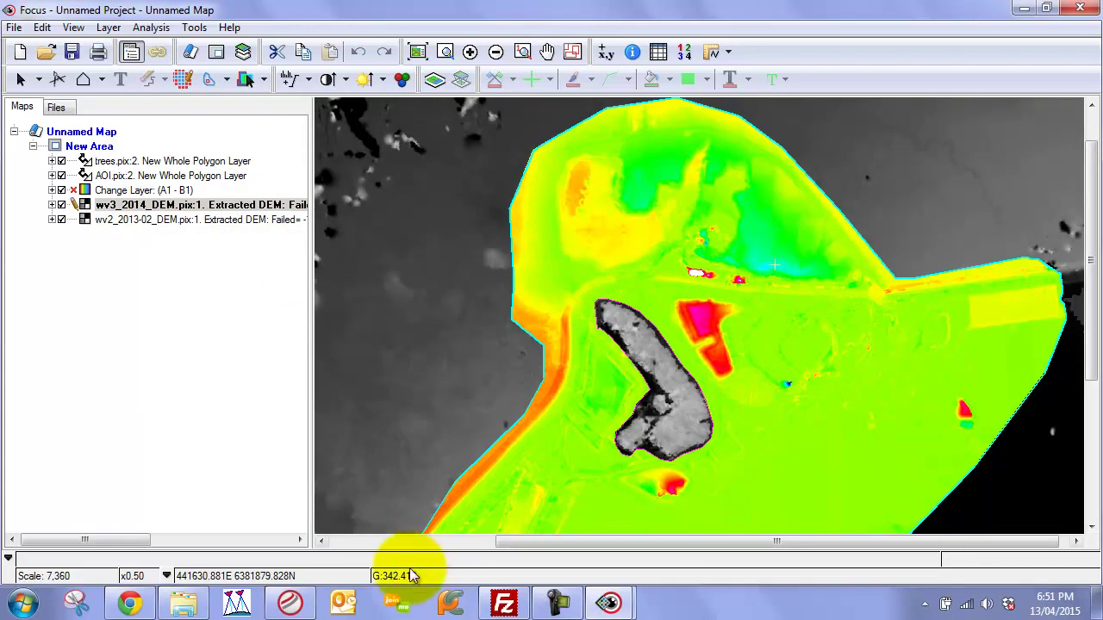
{"action": "left_click", "coordinate": [147, 191]}
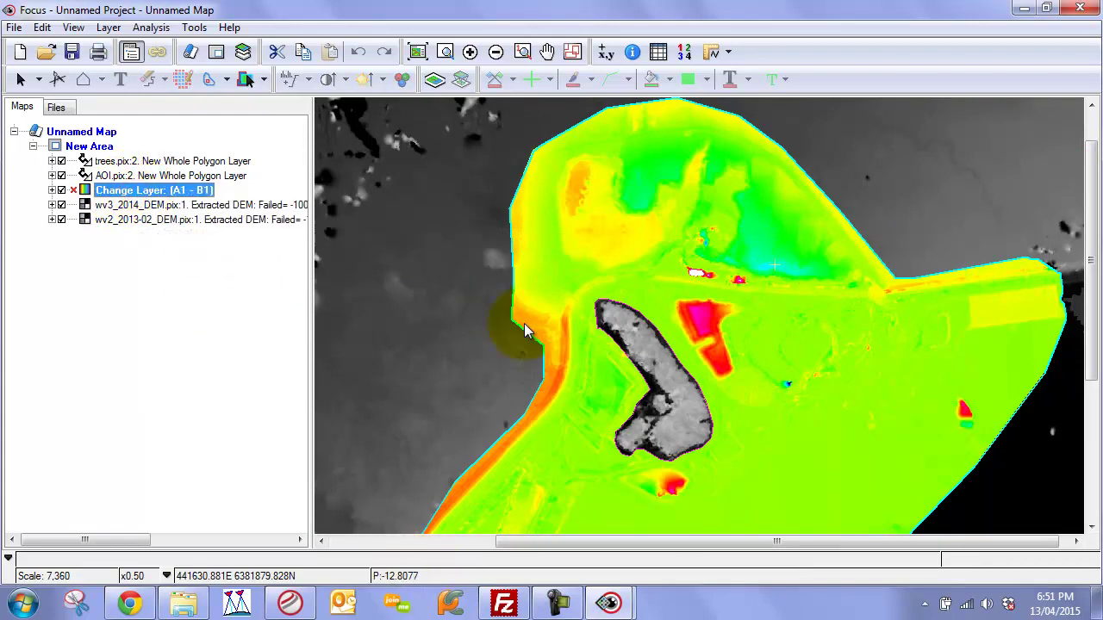
{"action": "left_click", "coordinate": [398, 576]}
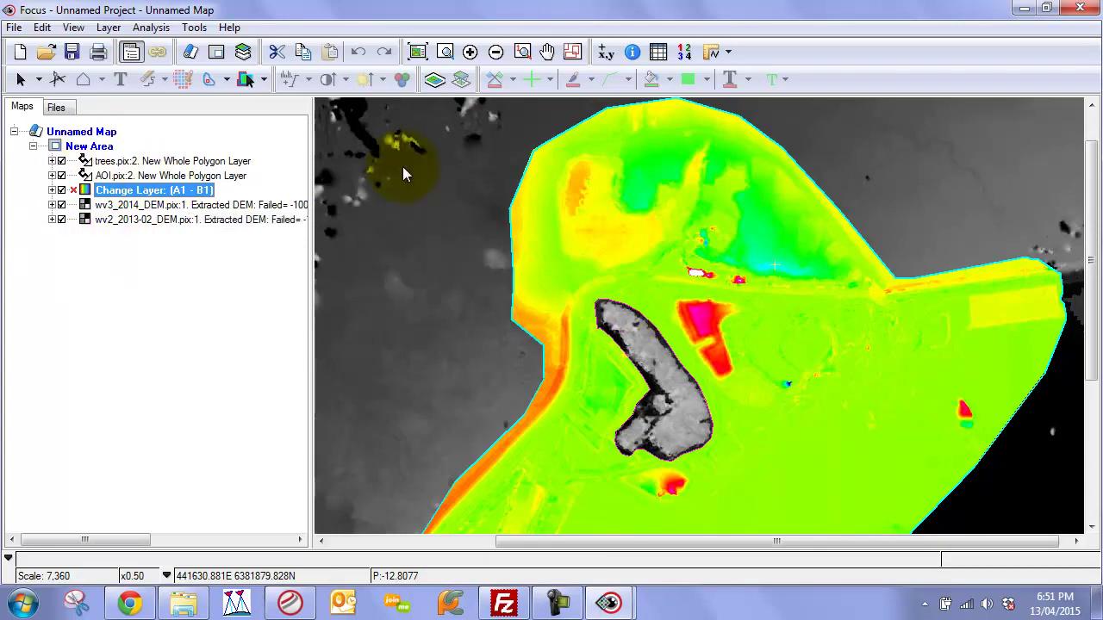
Open the EXPOLRAS polygon extraction algorithm from the Algorithm Librarian and position its control panel beside the change map
{"action": "left_click", "coordinate": [158, 30]}
{"action": "left_click", "coordinate": [222, 48]}
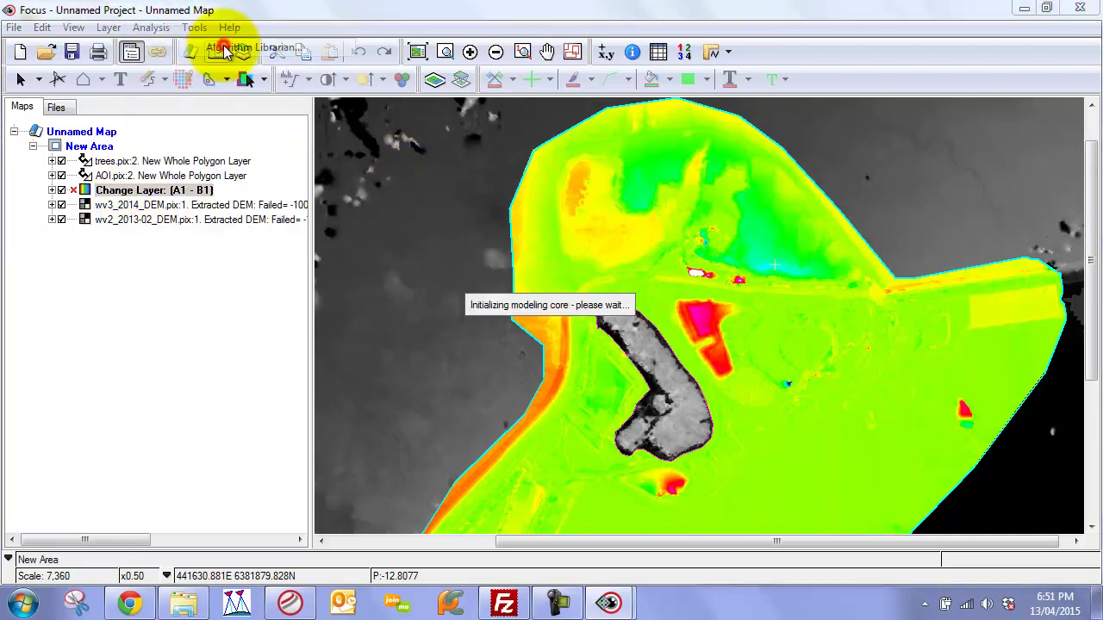
{"action": "left_click_drag", "start_coordinate": [491, 109], "coordinate": [584, 114]}
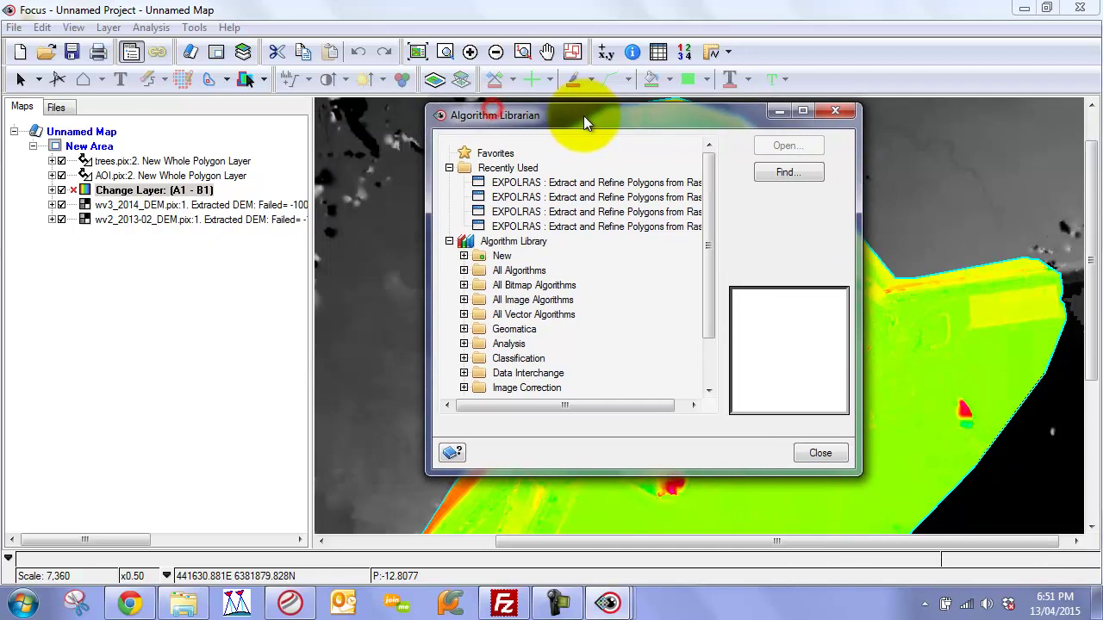
{"action": "left_click", "coordinate": [534, 182]}
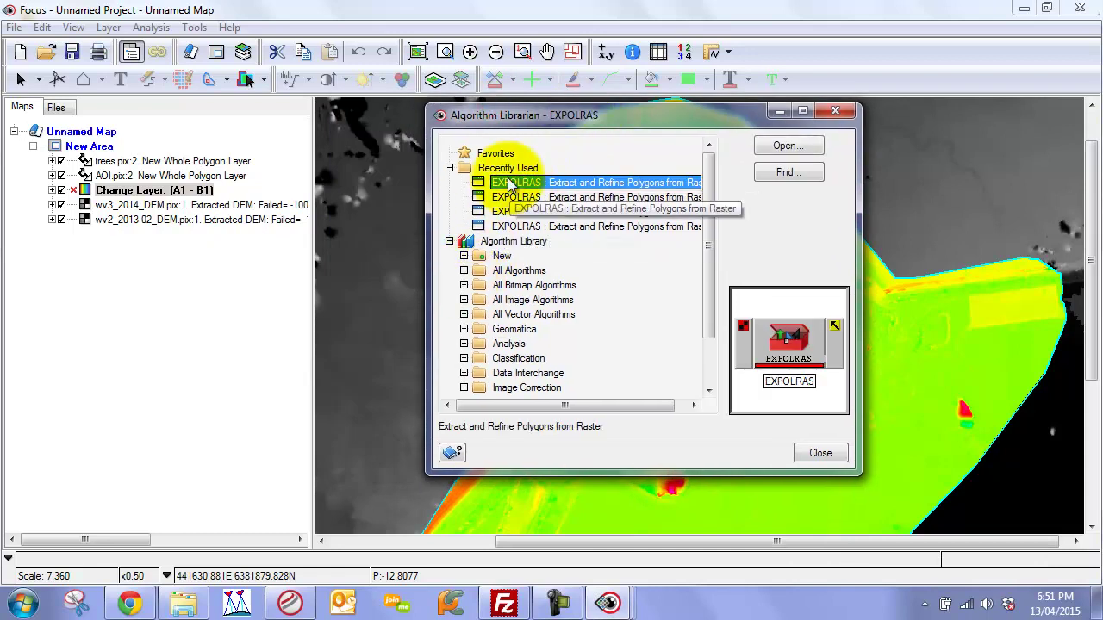
{"action": "left_click", "coordinate": [463, 272]}
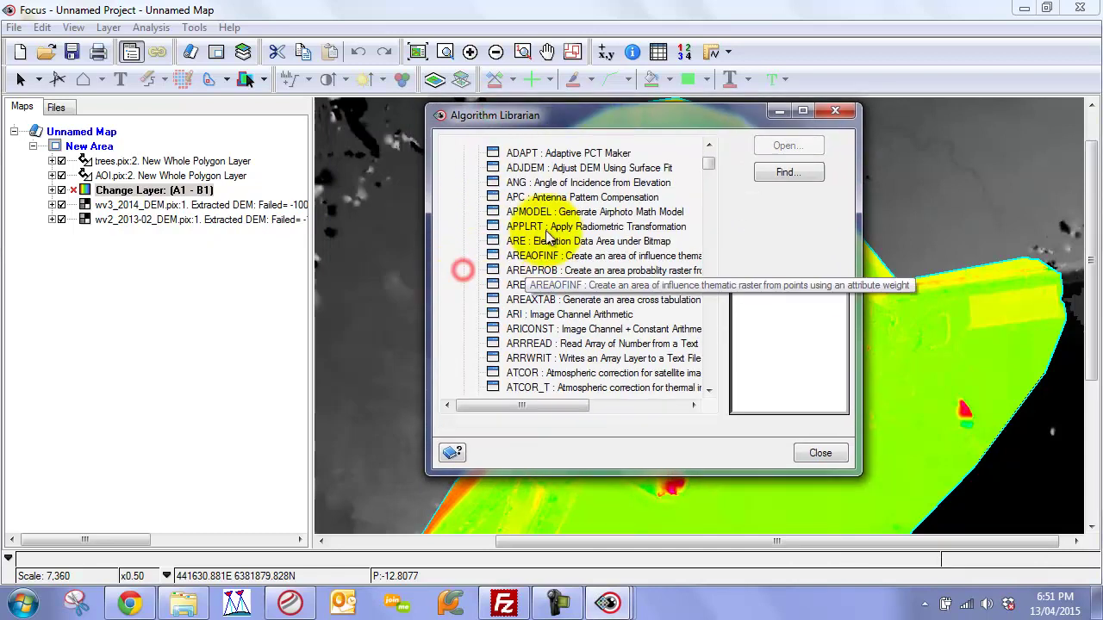
{"action": "left_click", "coordinate": [562, 230]}
{"action": "type", "text": "ex"}
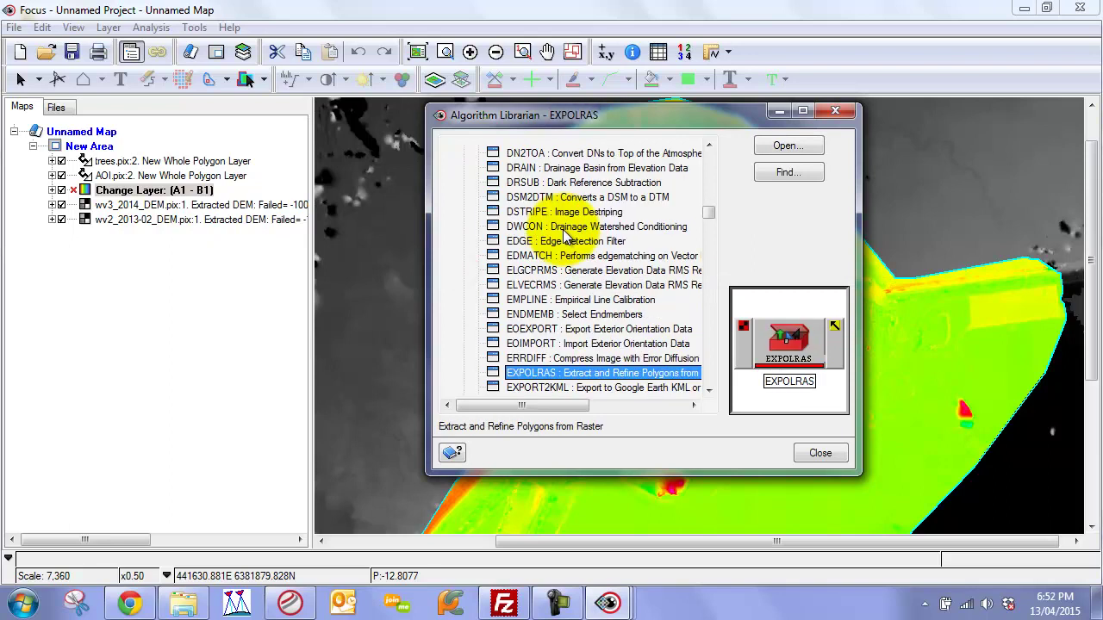
{"action": "double_click", "coordinate": [532, 373]}
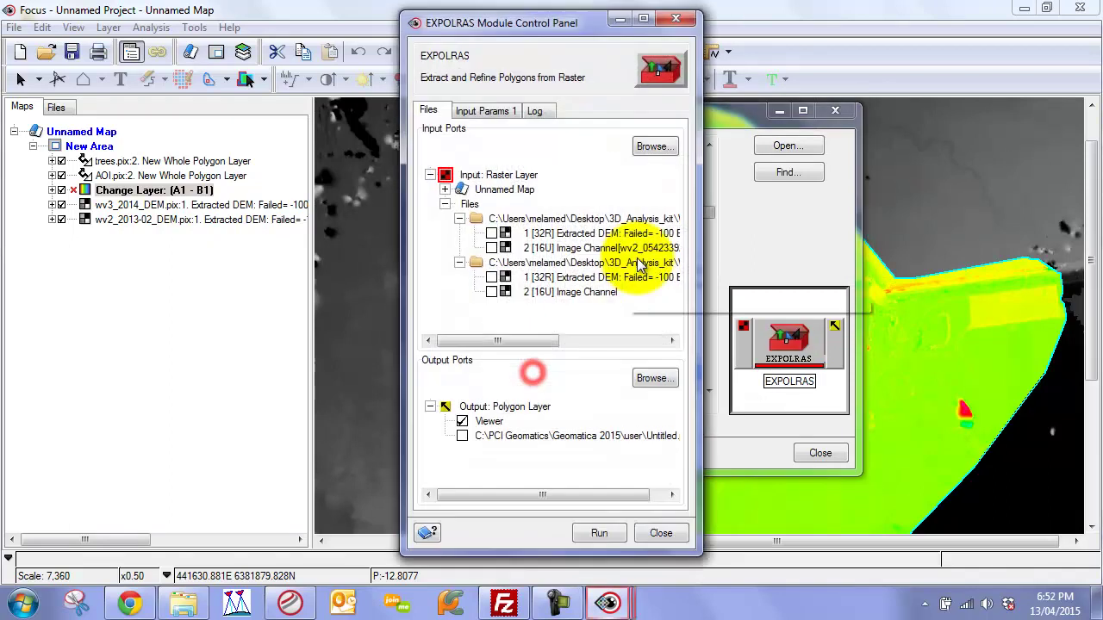
{"action": "left_click", "coordinate": [779, 110]}
{"action": "left_click_drag", "start_coordinate": [565, 30], "coordinate": [260, 53]}
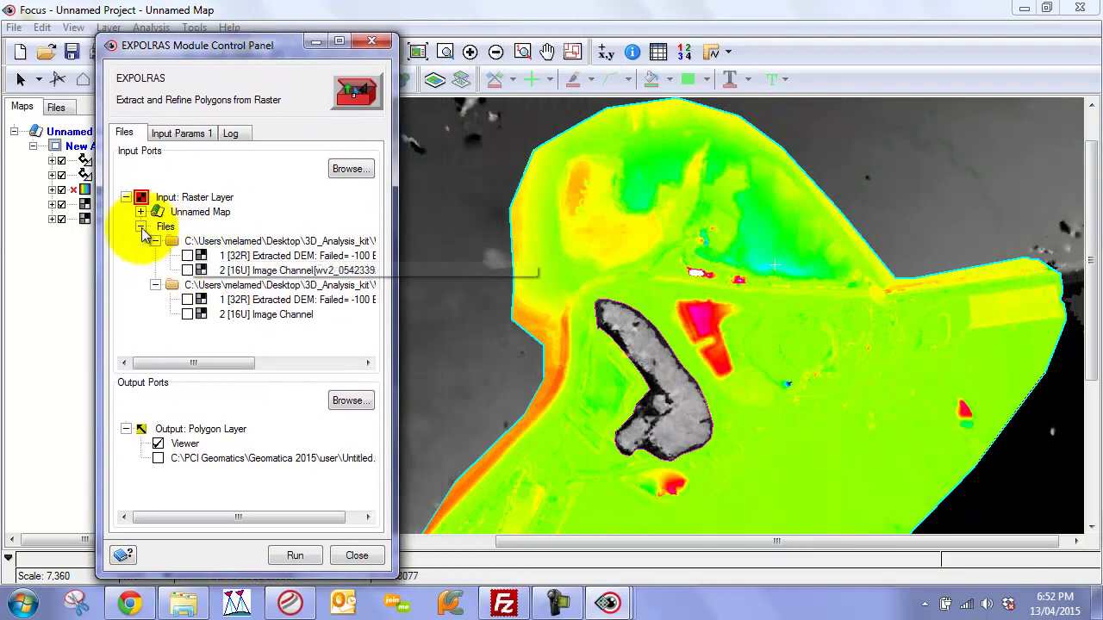
Set the Change Layer (A1 - B1) in the unnamed map's area as the EXPOLRAS input raster
{"action": "left_click", "coordinate": [140, 227]}
{"action": "left_click", "coordinate": [140, 212]}
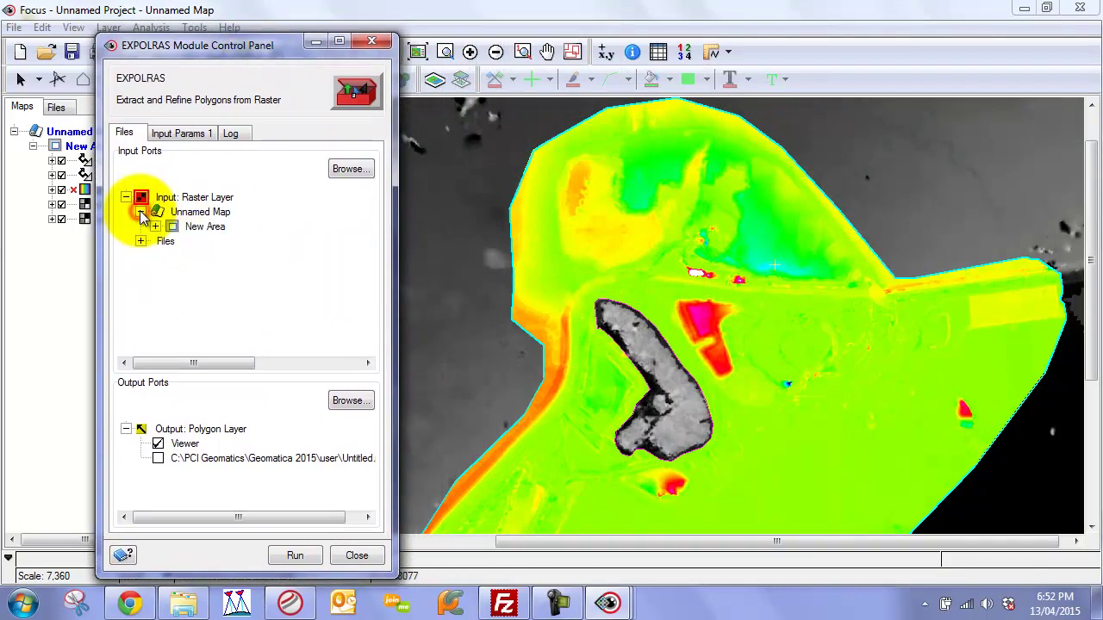
{"action": "left_click", "coordinate": [155, 225]}
{"action": "left_click", "coordinate": [187, 242]}
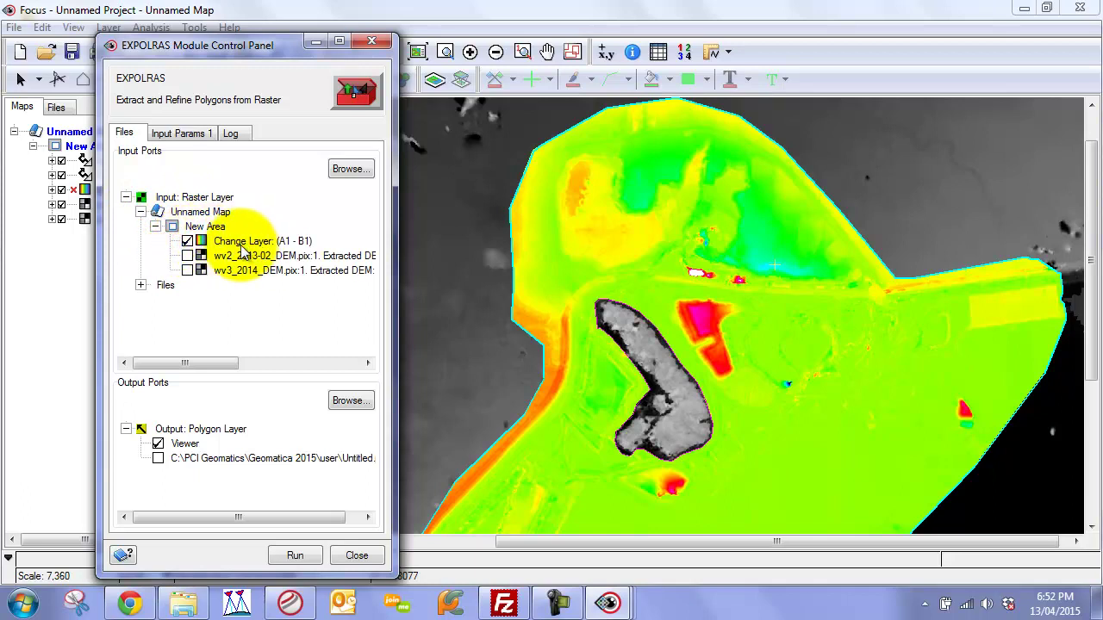
{"action": "left_click", "coordinate": [159, 458]}
{"action": "right_click", "coordinate": [200, 462]}
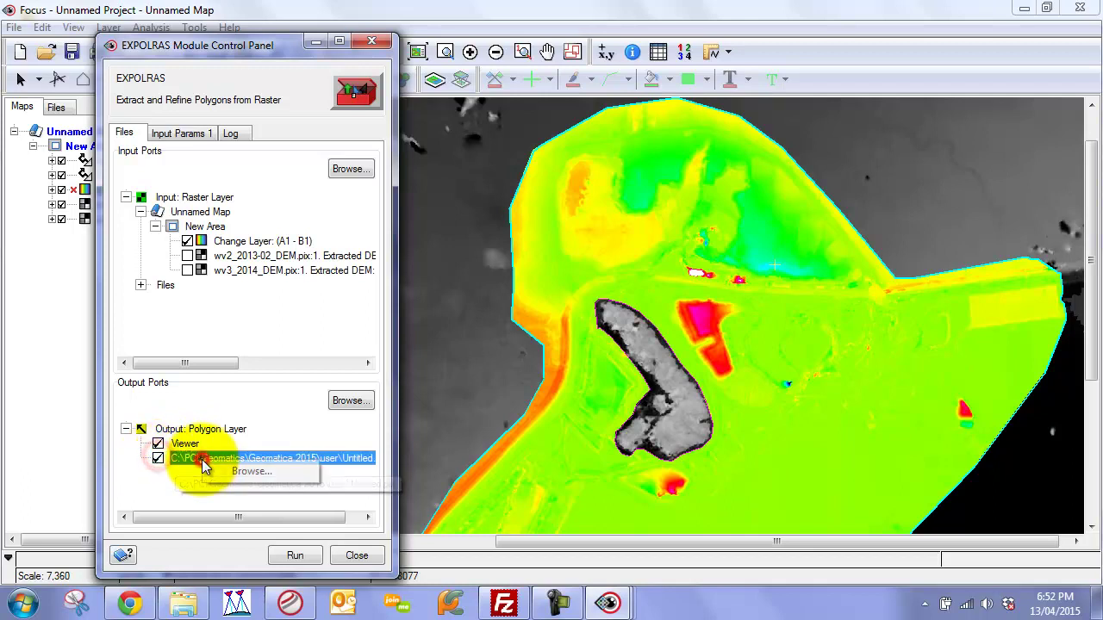
{"action": "left_click", "coordinate": [250, 472]}
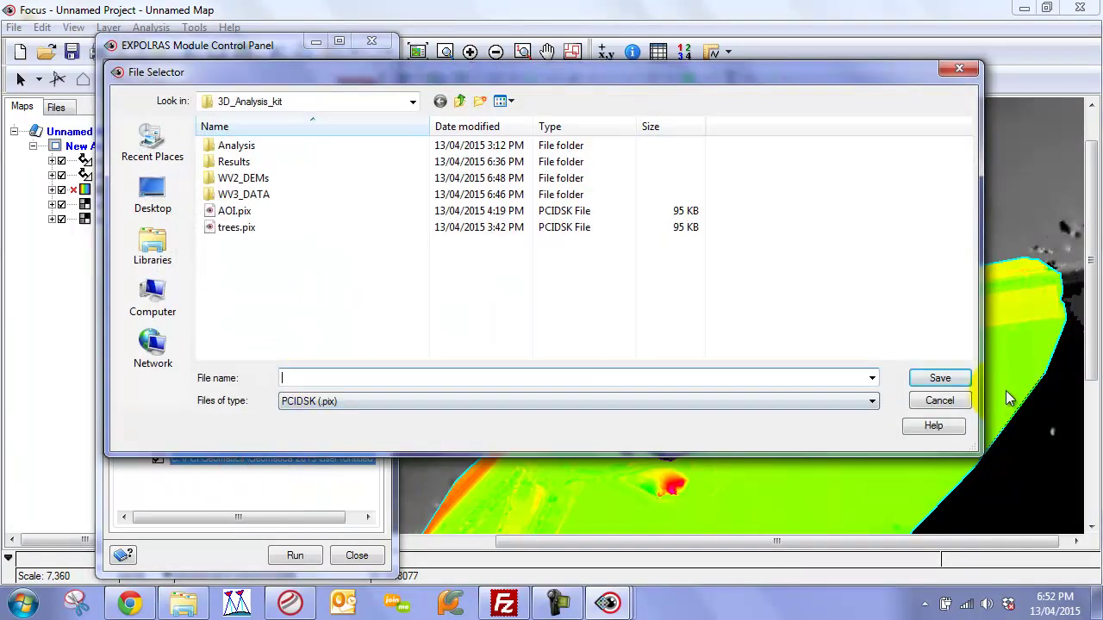
{"action": "left_click", "coordinate": [939, 400]}
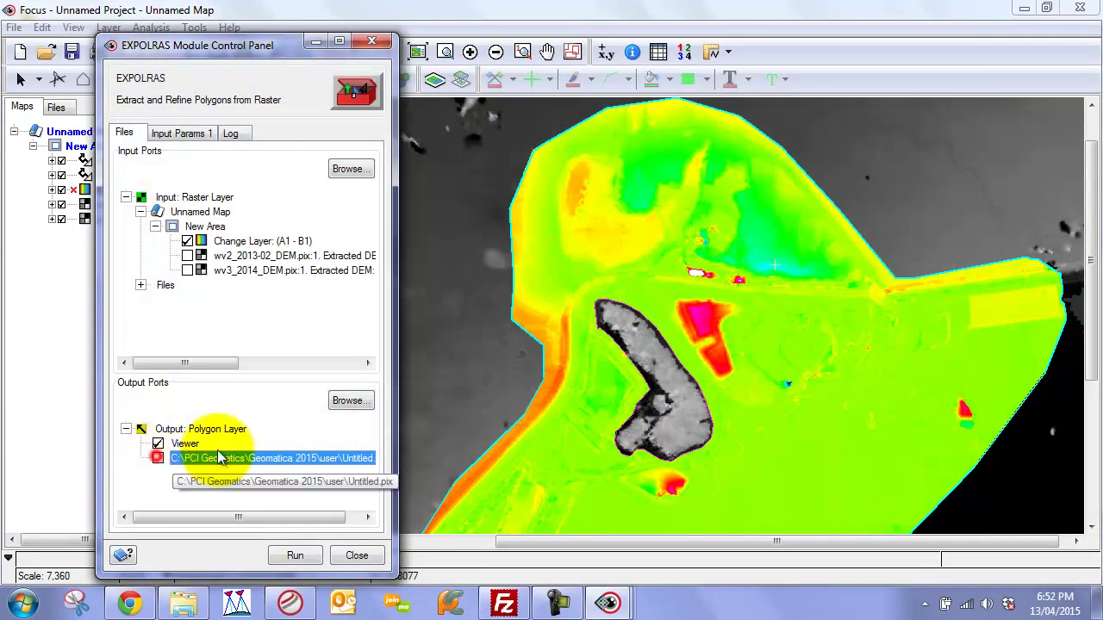
Check the change layer's pixel values in the red area and in the green area southeast of the trees to choose a threshold
{"action": "left_click", "coordinate": [175, 132]}
{"action": "left_click", "coordinate": [271, 181]}
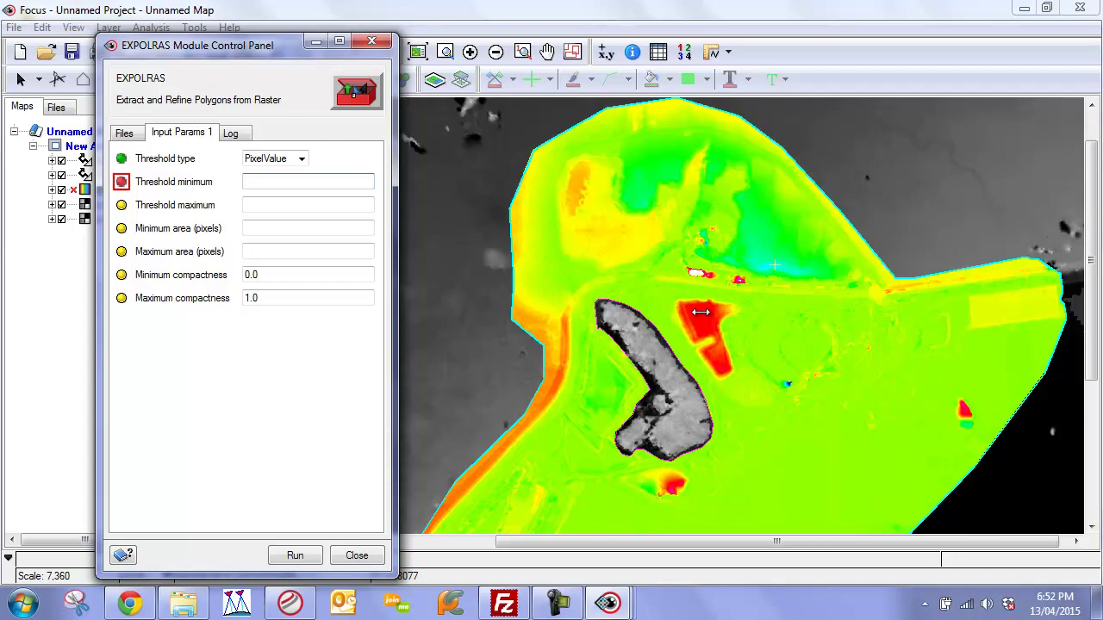
{"action": "left_click", "coordinate": [701, 313]}
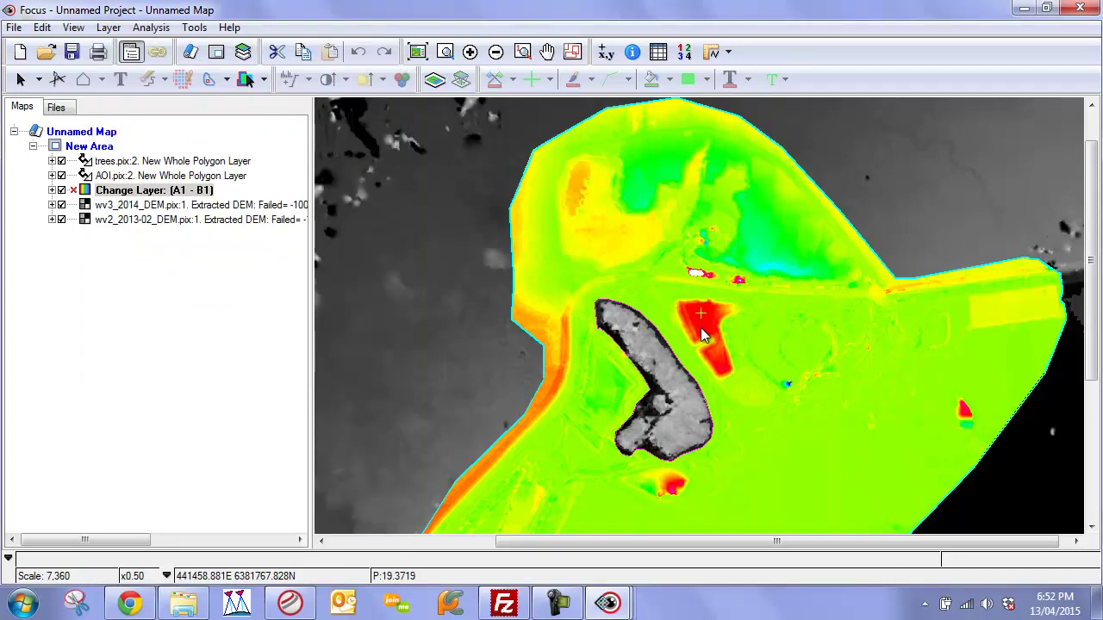
{"action": "key", "text": "alt+Tab"}
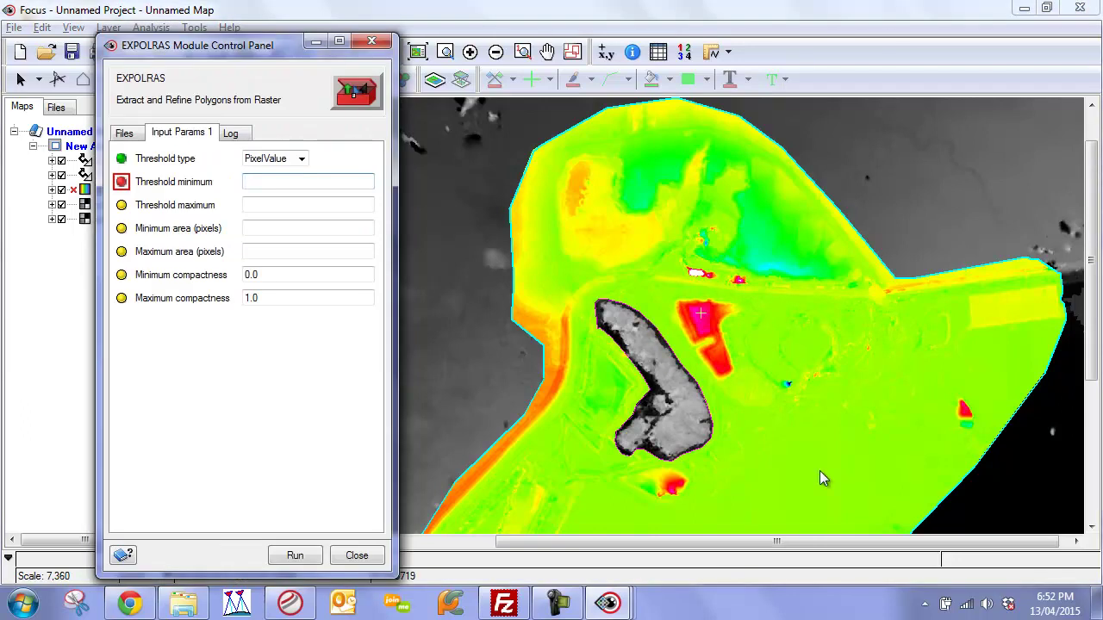
{"action": "left_click", "coordinate": [775, 479]}
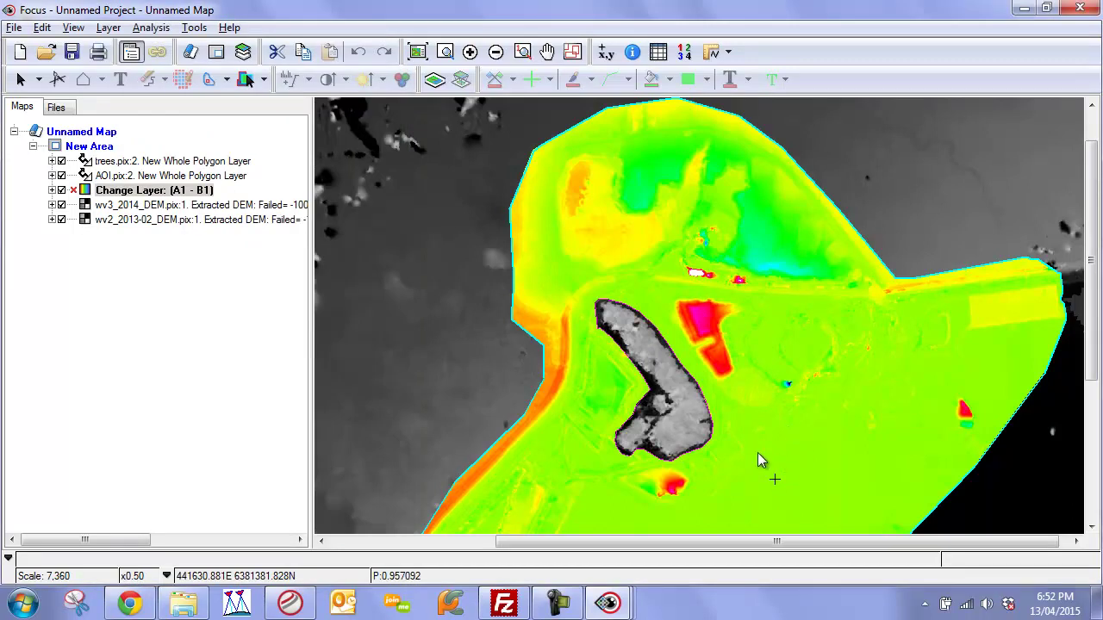
{"action": "key", "text": "alt+Tab"}
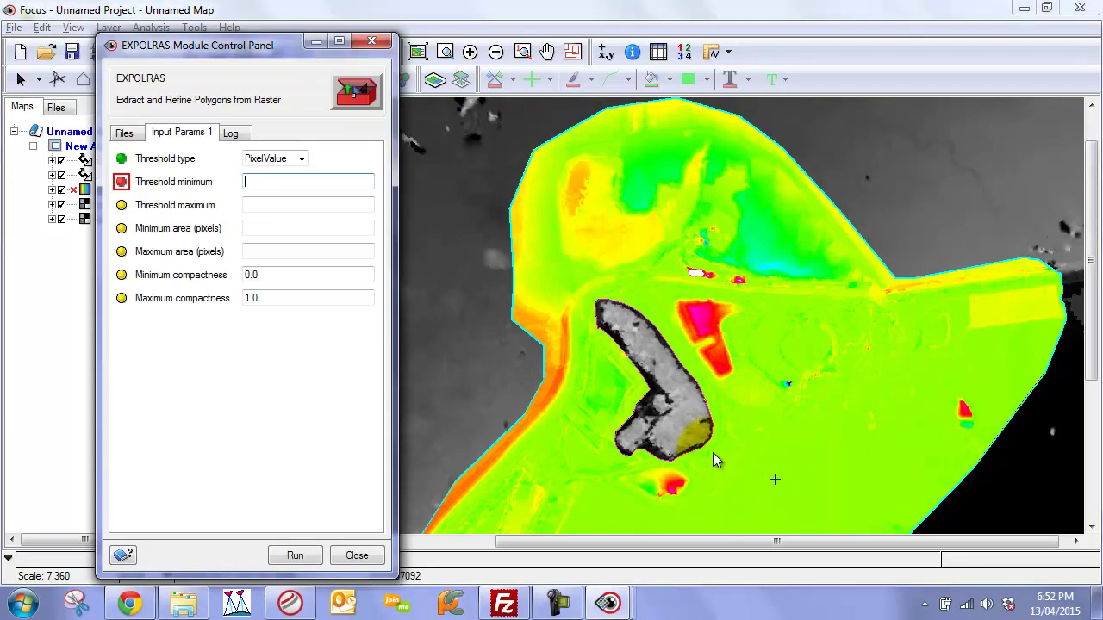
Run EXPOLRAS with a PixelValue threshold minimum of 3 and a minimum area of 300 pixels
{"action": "left_click", "coordinate": [253, 181]}
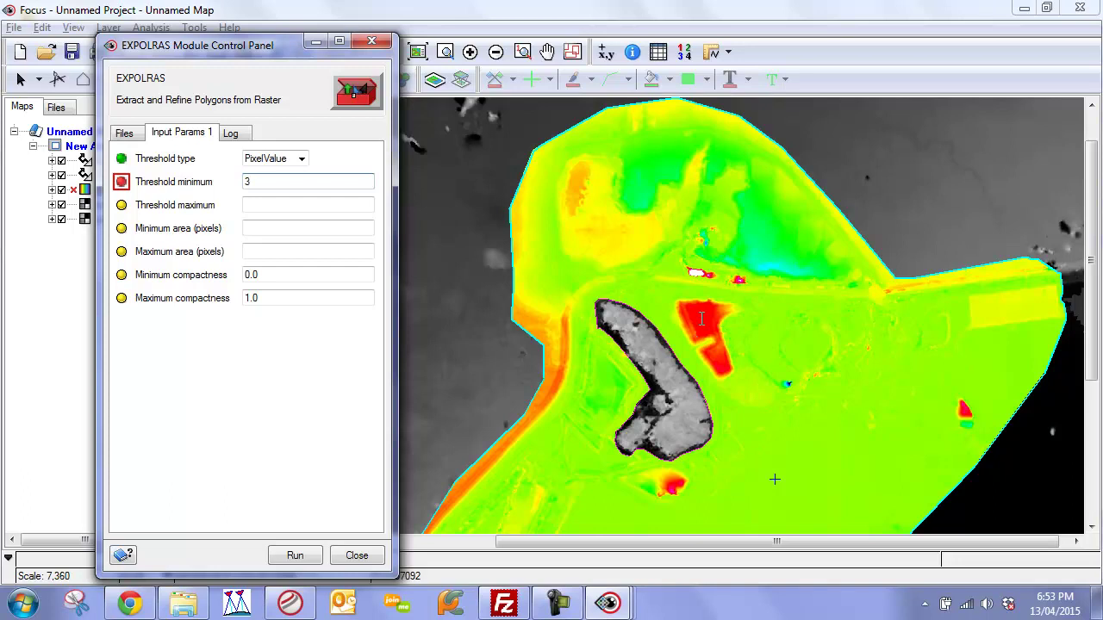
{"action": "left_click", "coordinate": [255, 183]}
{"action": "left_click", "coordinate": [265, 228]}
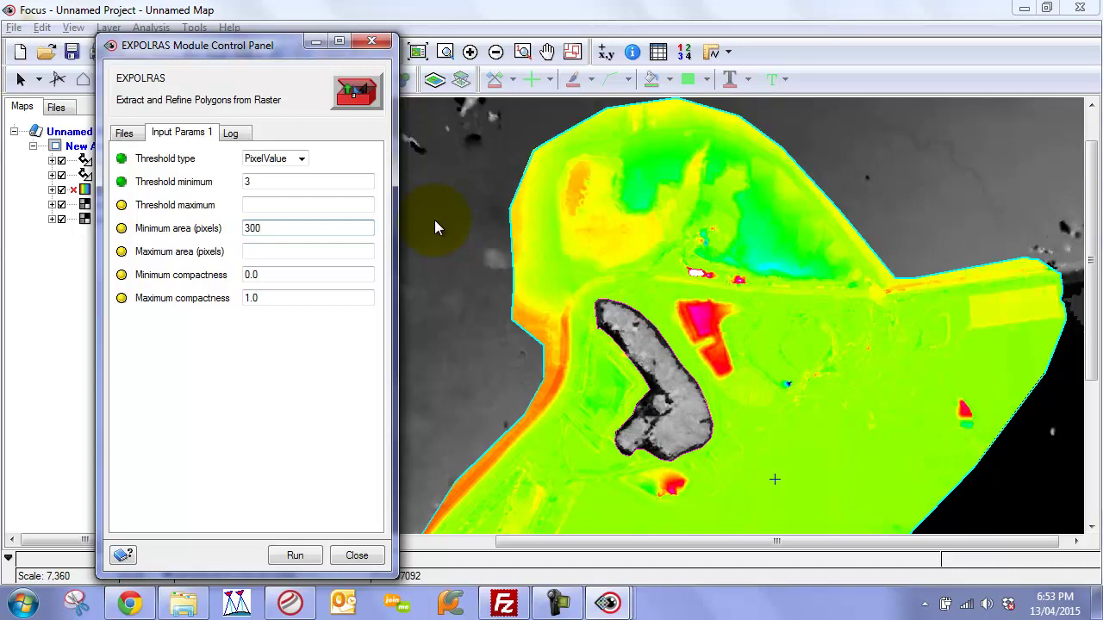
{"action": "left_click", "coordinate": [272, 250]}
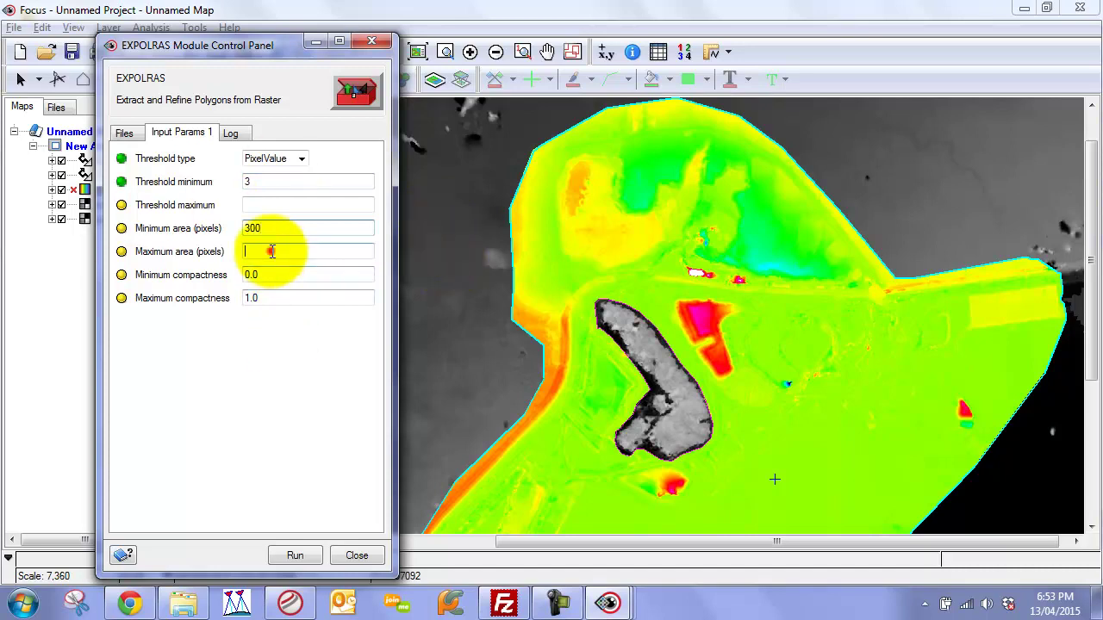
{"action": "left_click", "coordinate": [276, 227]}
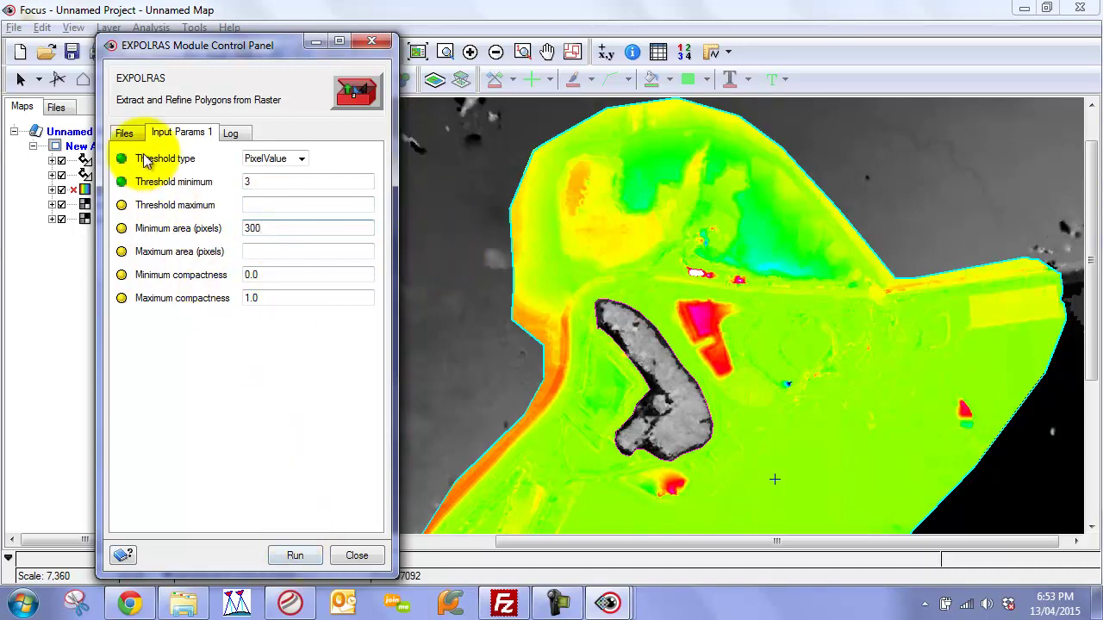
{"action": "left_click", "coordinate": [296, 554]}
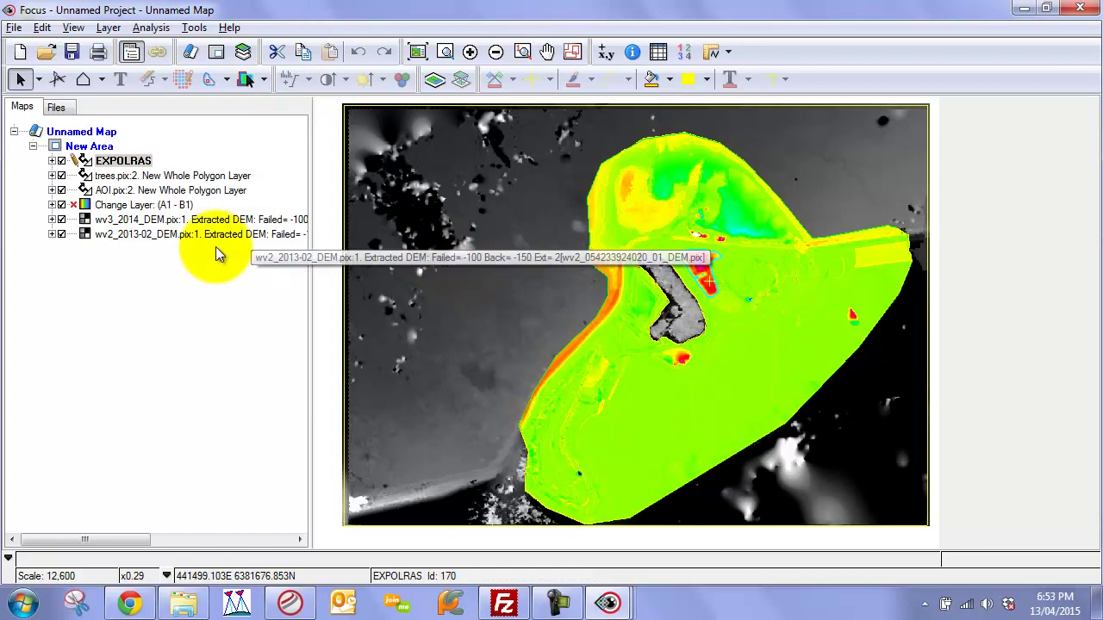
Change the Default-Polygon style of the extracted EXPOLRAS layer to a solid red fill
{"action": "left_click", "coordinate": [50, 162]}
{"action": "left_click", "coordinate": [51, 161]}
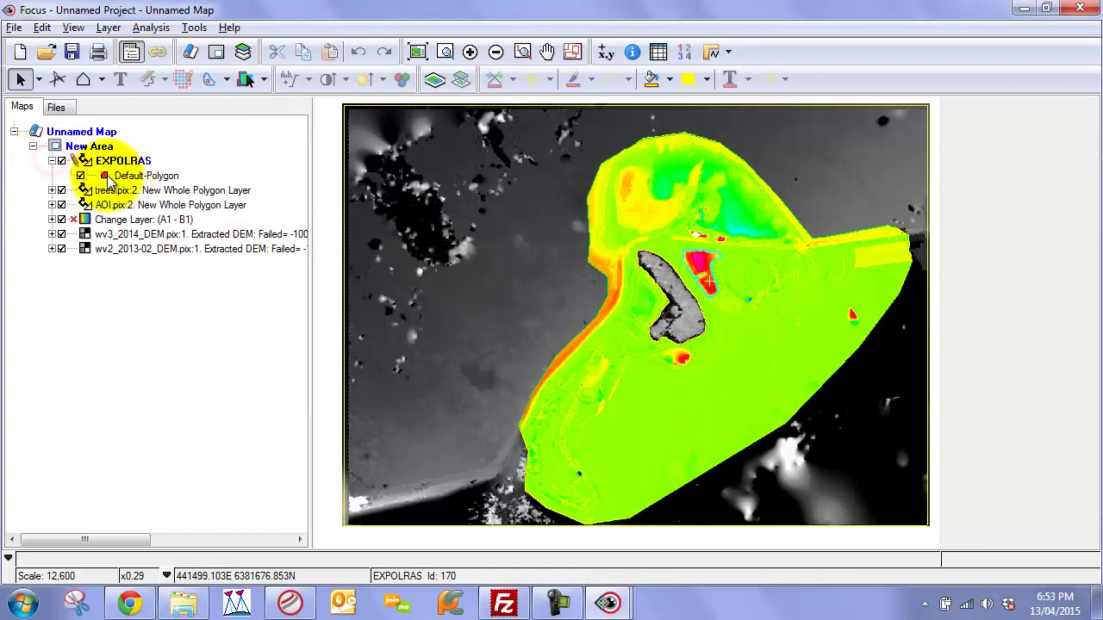
{"action": "double_click", "coordinate": [106, 177]}
{"action": "double_click", "coordinate": [394, 172]}
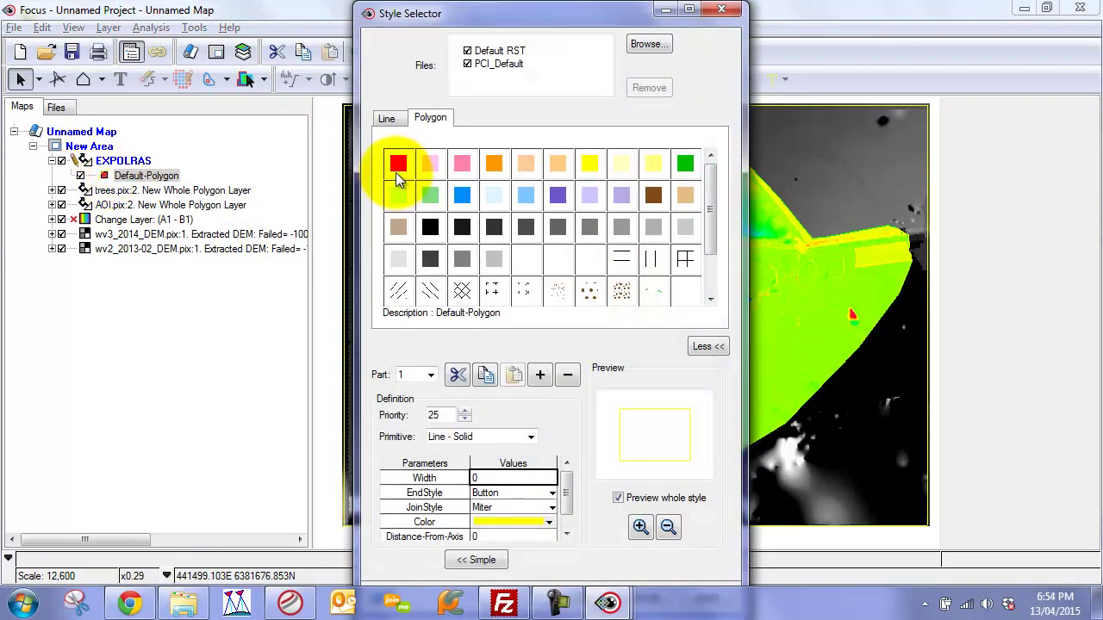
{"action": "left_click", "coordinate": [568, 306]}
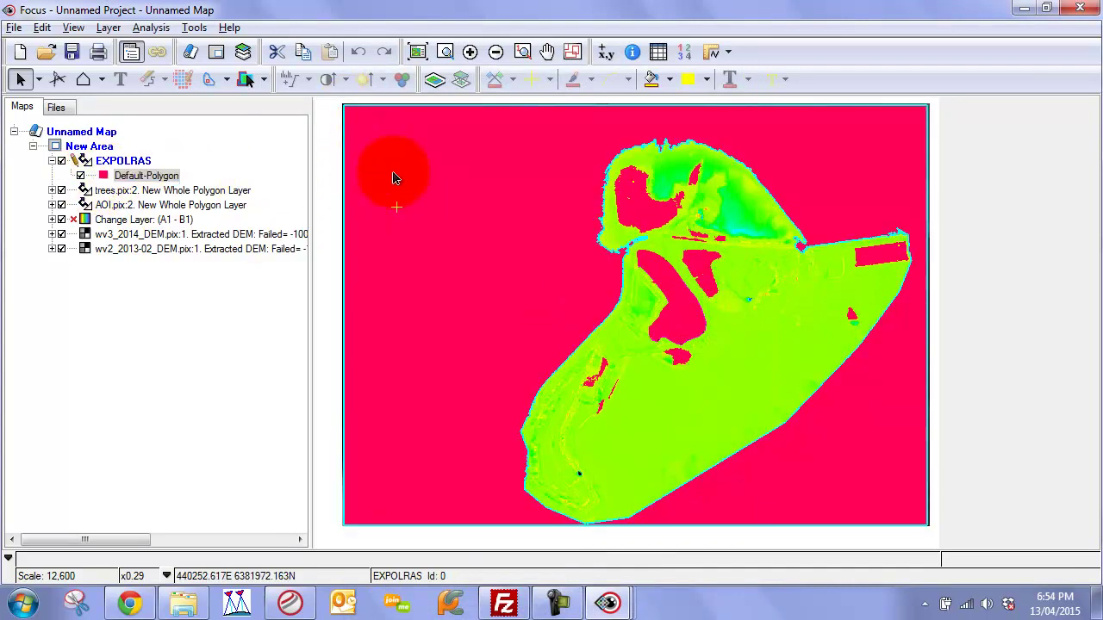
Delete the extracted polygons covering the background outside the AOI and the masked trees
{"action": "left_click", "coordinate": [473, 221]}
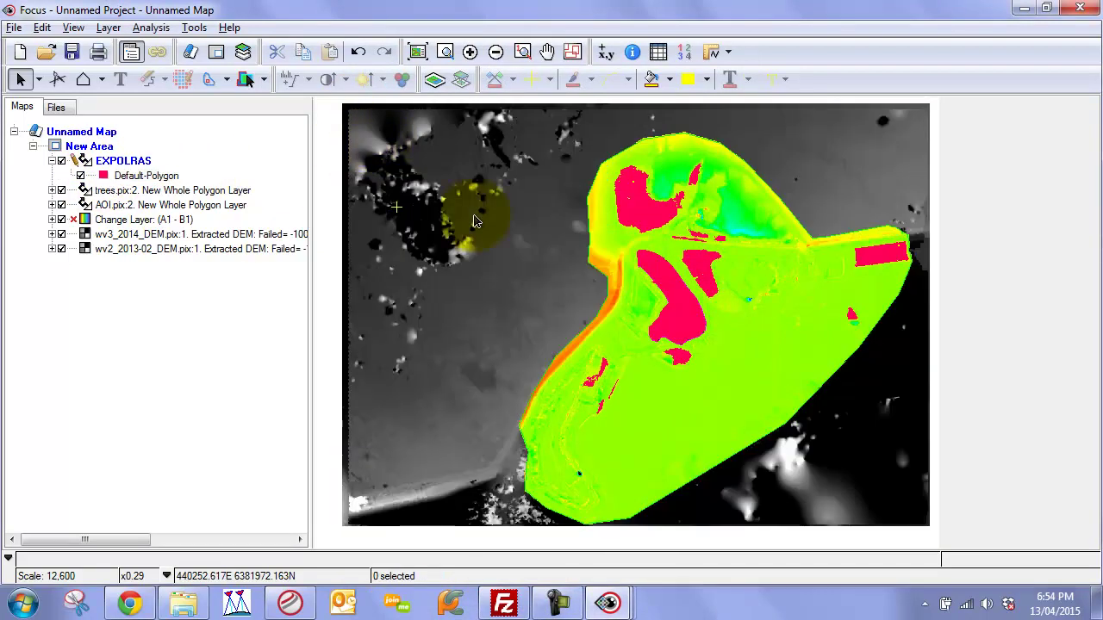
{"action": "left_click", "coordinate": [689, 324]}
{"action": "key", "text": "Delete"}
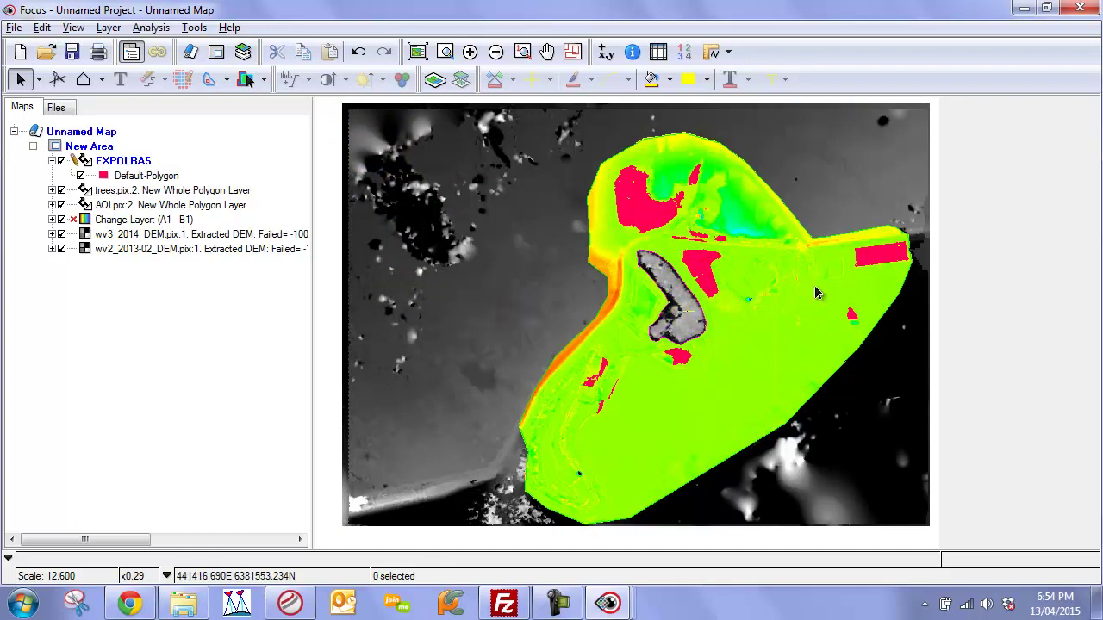
Hide the change, AOI and trees layers, and move the 2013 DEM above the 2014 DEM in the layer order
{"action": "left_click", "coordinate": [62, 219]}
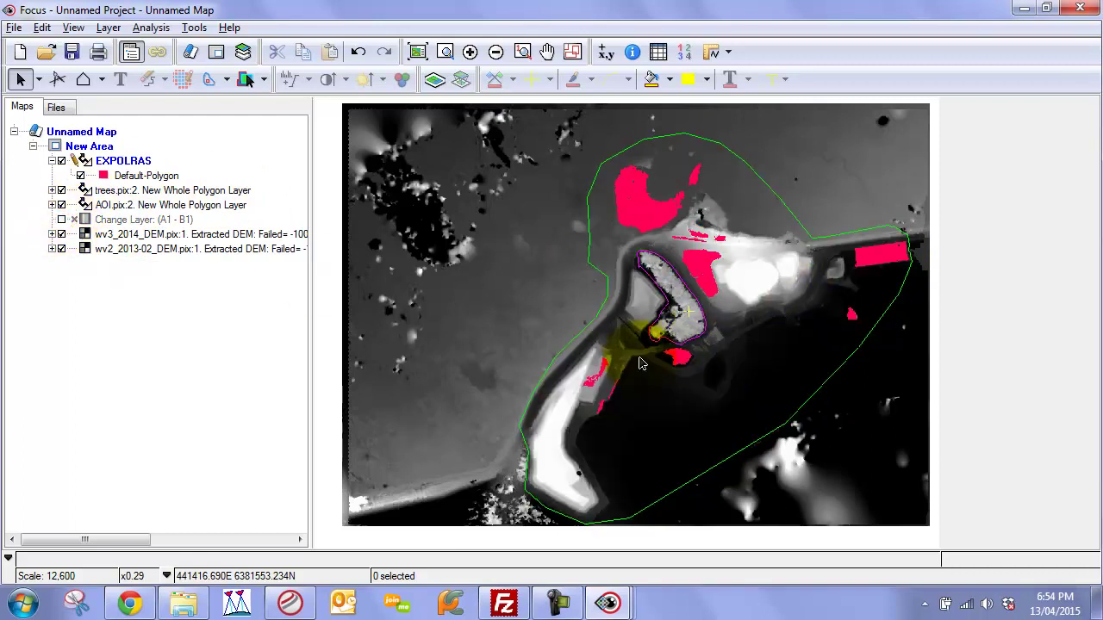
{"action": "left_click", "coordinate": [61, 205]}
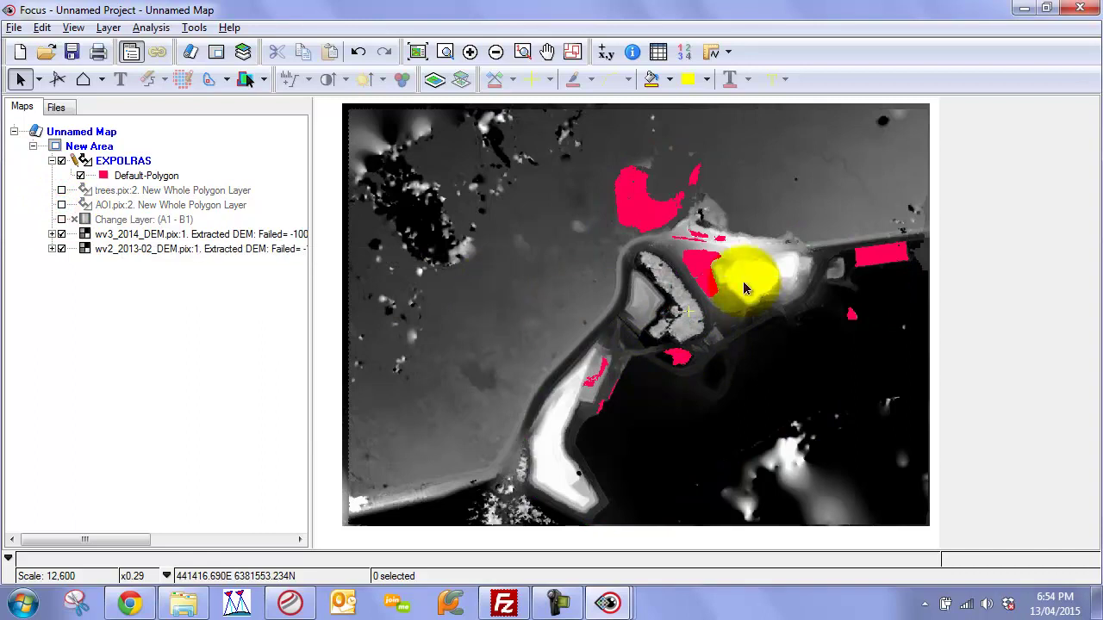
{"action": "scroll", "coordinate": [759, 301], "scroll_direction": "up", "scroll_amount": 2}
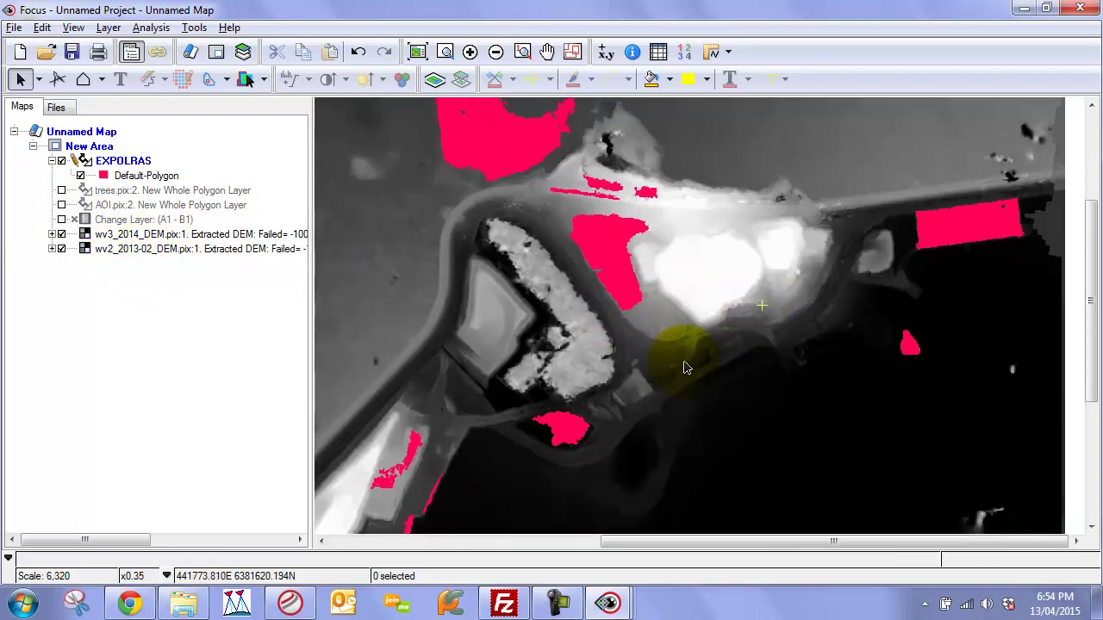
{"action": "left_click_drag", "start_coordinate": [147, 248], "coordinate": [128, 265]}
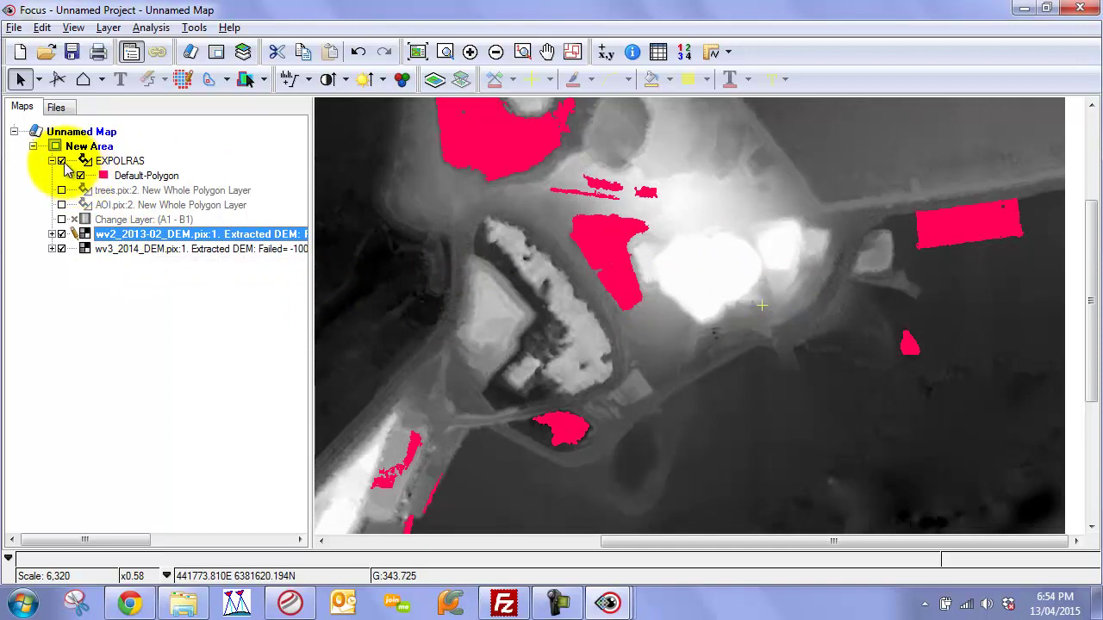
Compare the 2013 and 2014 DEMs without the extracted polygons, and show the EXPOLRAS layer over the 2013 DEM again
{"action": "left_click", "coordinate": [61, 162]}
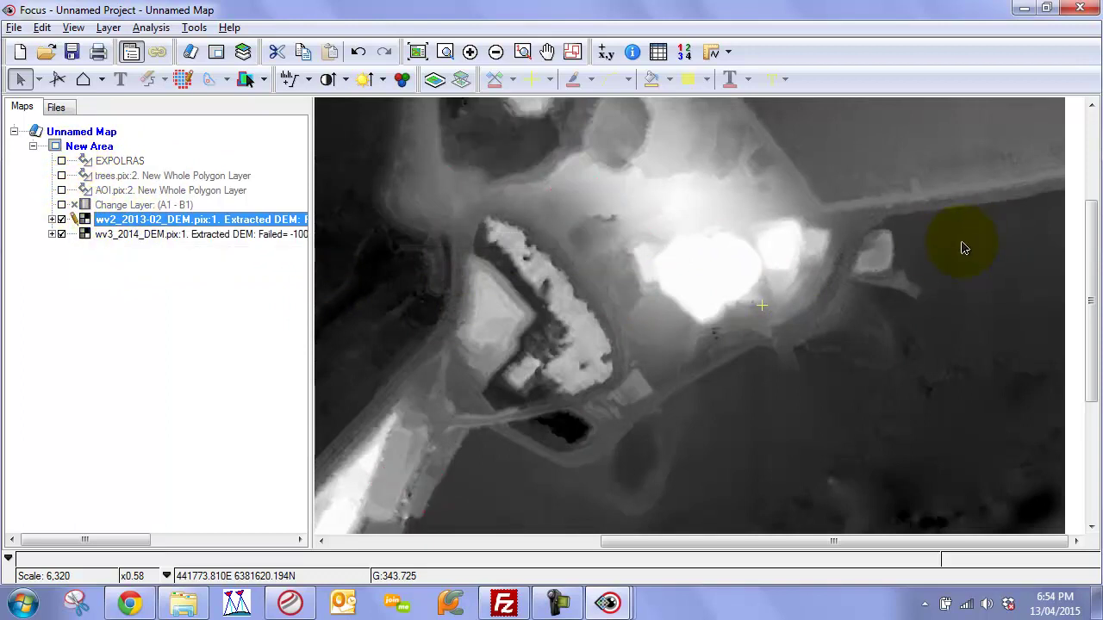
{"action": "left_click", "coordinate": [61, 219]}
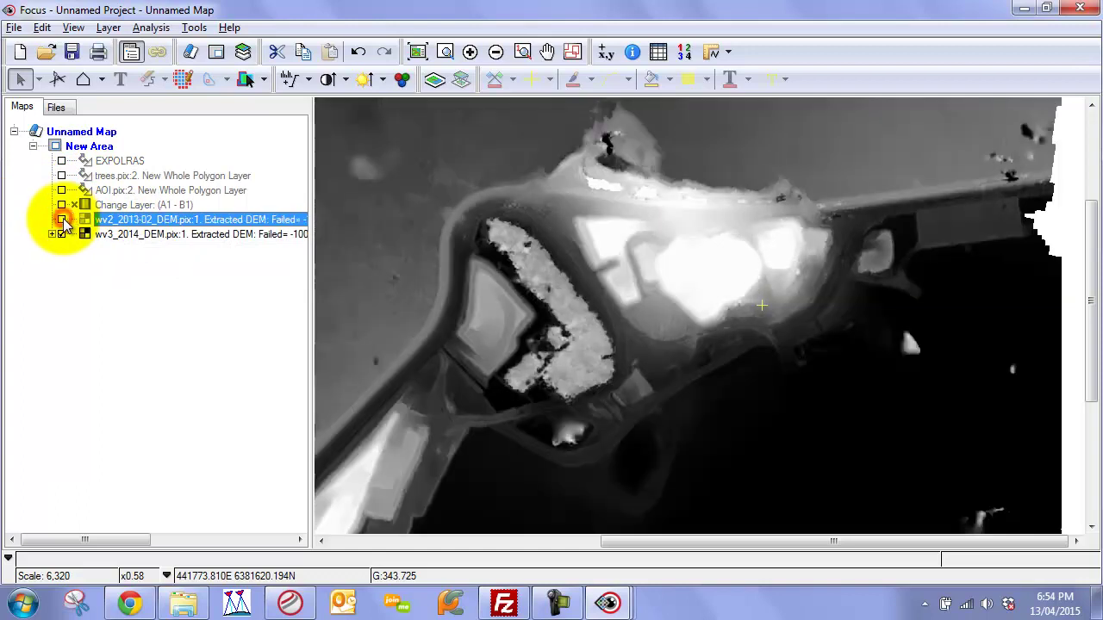
{"action": "left_click", "coordinate": [61, 220]}
{"action": "left_click", "coordinate": [61, 219]}
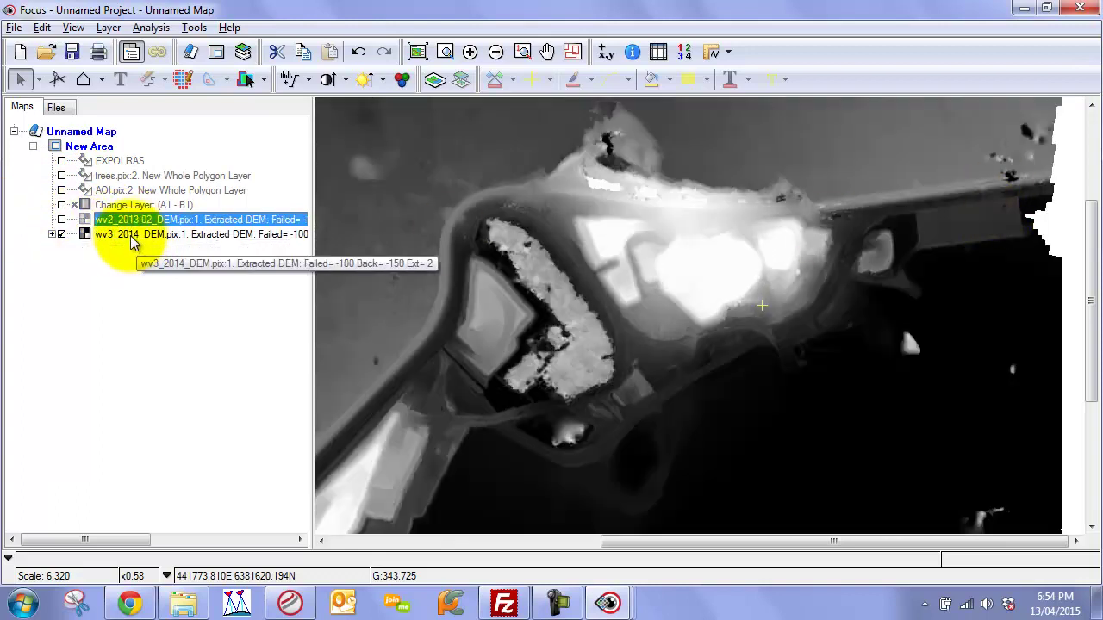
{"action": "left_click", "coordinate": [61, 220]}
{"action": "left_click", "coordinate": [61, 162]}
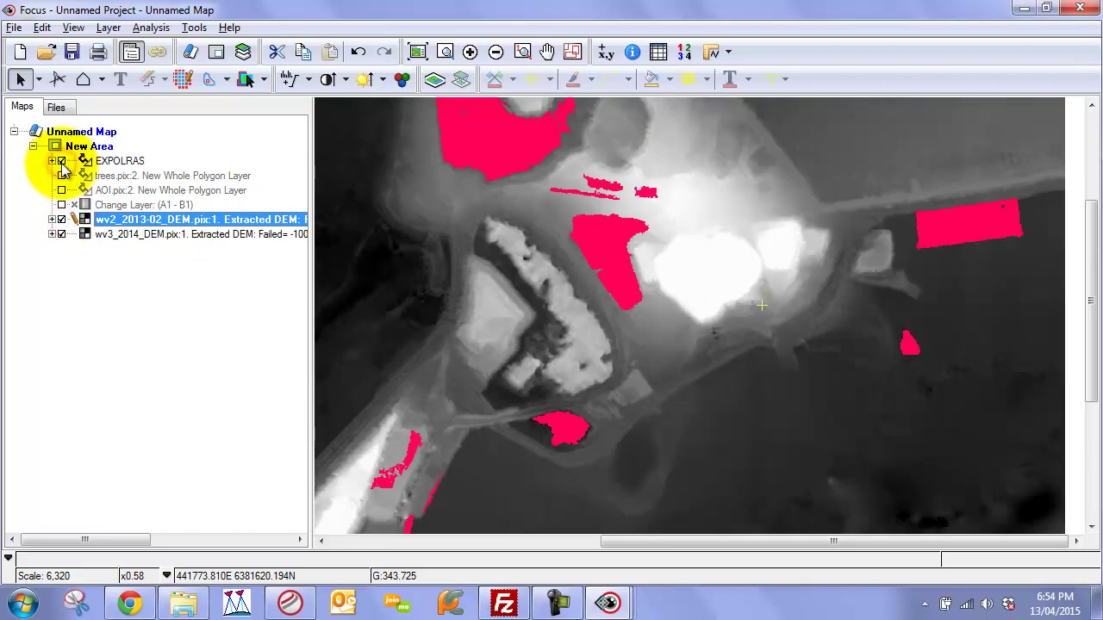
Compare the 2013 DEM with and without the extracted EXPOLRAS polygons
{"action": "left_click", "coordinate": [61, 161]}
{"action": "left_click", "coordinate": [61, 161]}
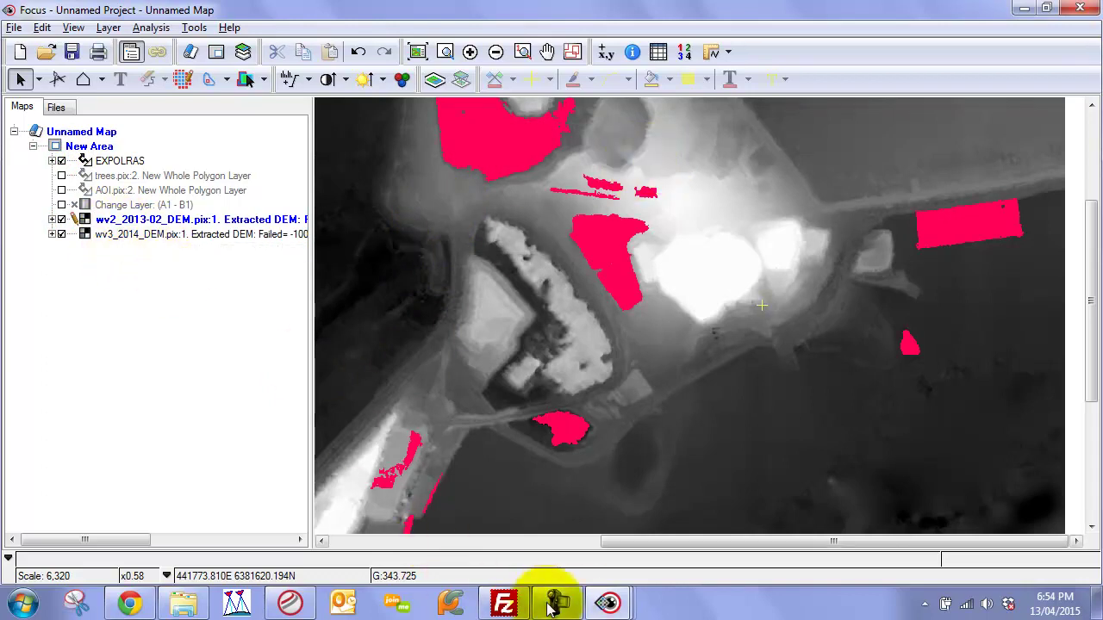
Rerun EXPOLRAS by pixel value with a threshold minimum of -50 and a threshold maximum of -3
{"action": "mouse_move", "coordinate": [605, 600]}
{"action": "left_click", "coordinate": [876, 532]}
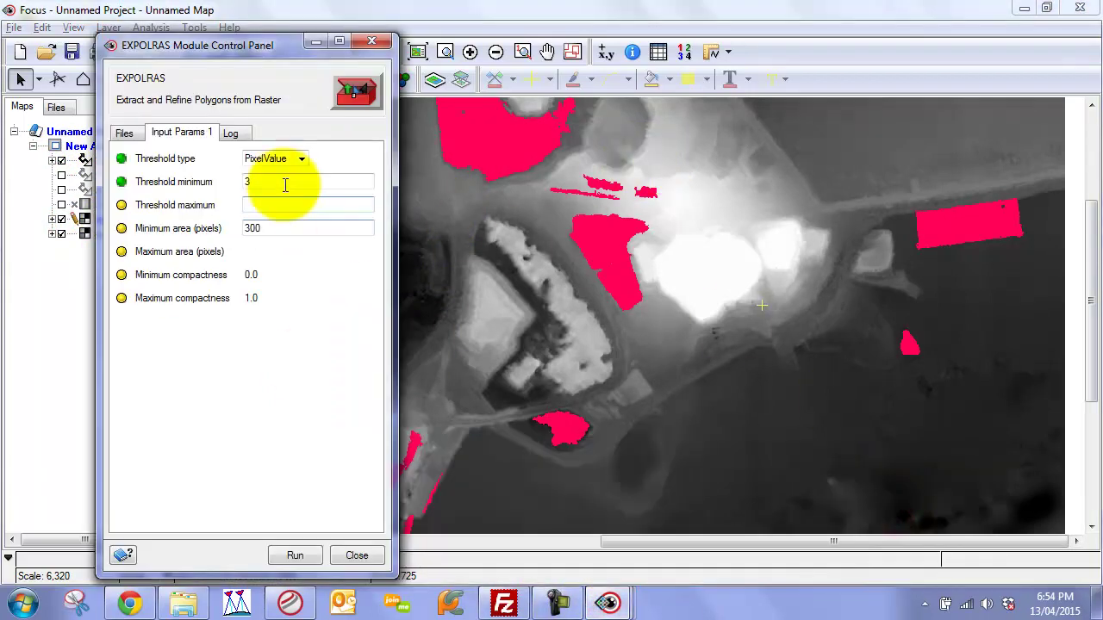
{"action": "double_click", "coordinate": [258, 181]}
{"action": "type", "text": "3"}
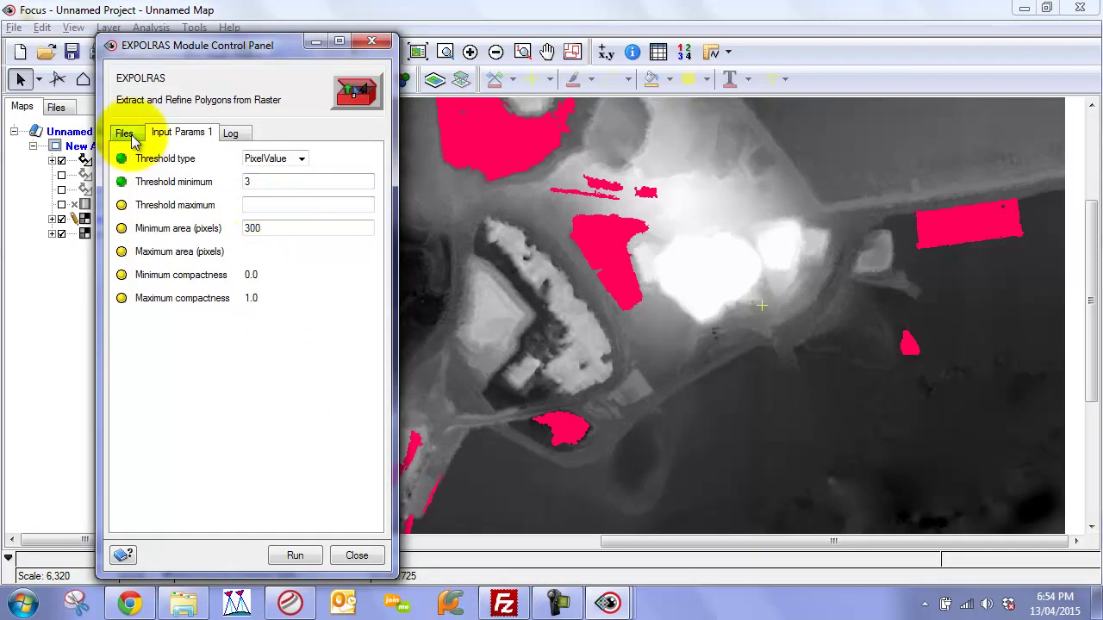
{"action": "double_click", "coordinate": [305, 181]}
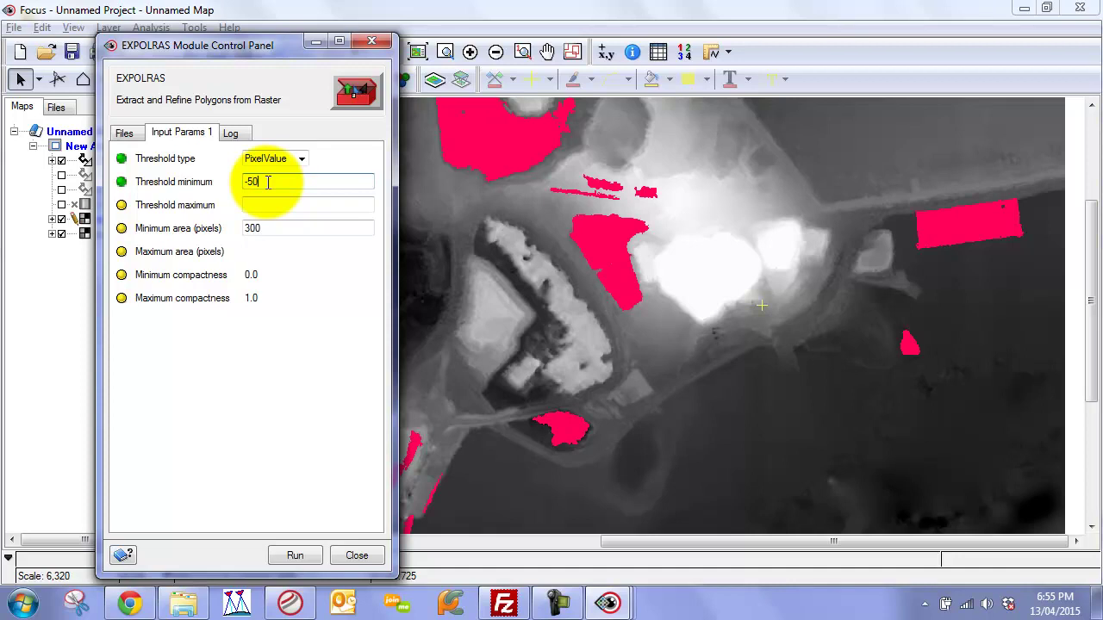
{"action": "type", "text": "-50"}
{"action": "left_click", "coordinate": [284, 207]}
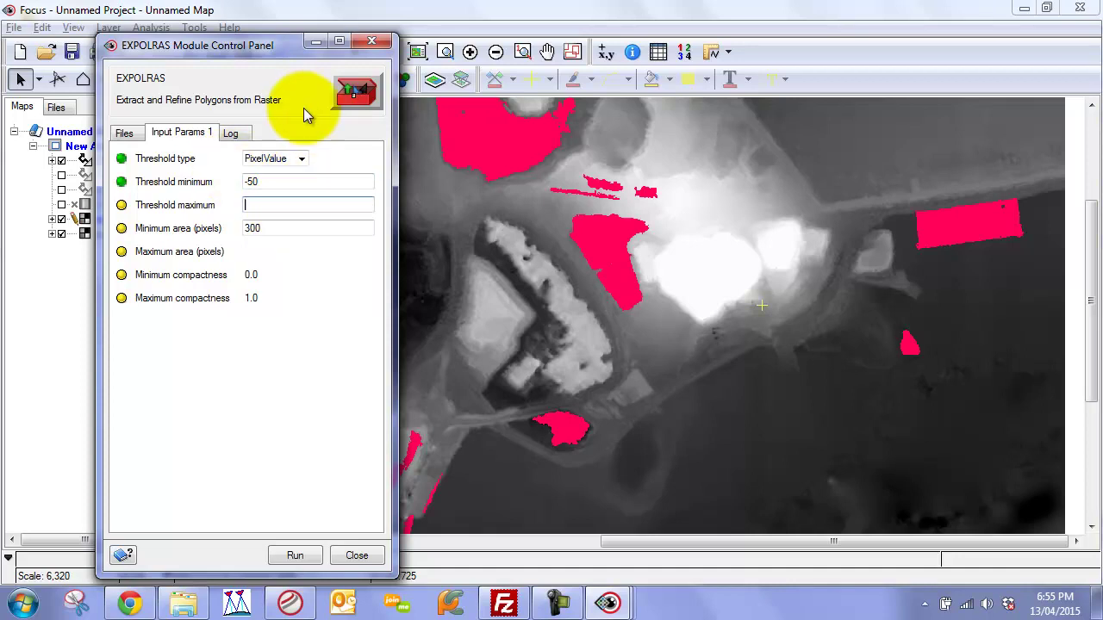
{"action": "left_click", "coordinate": [269, 180]}
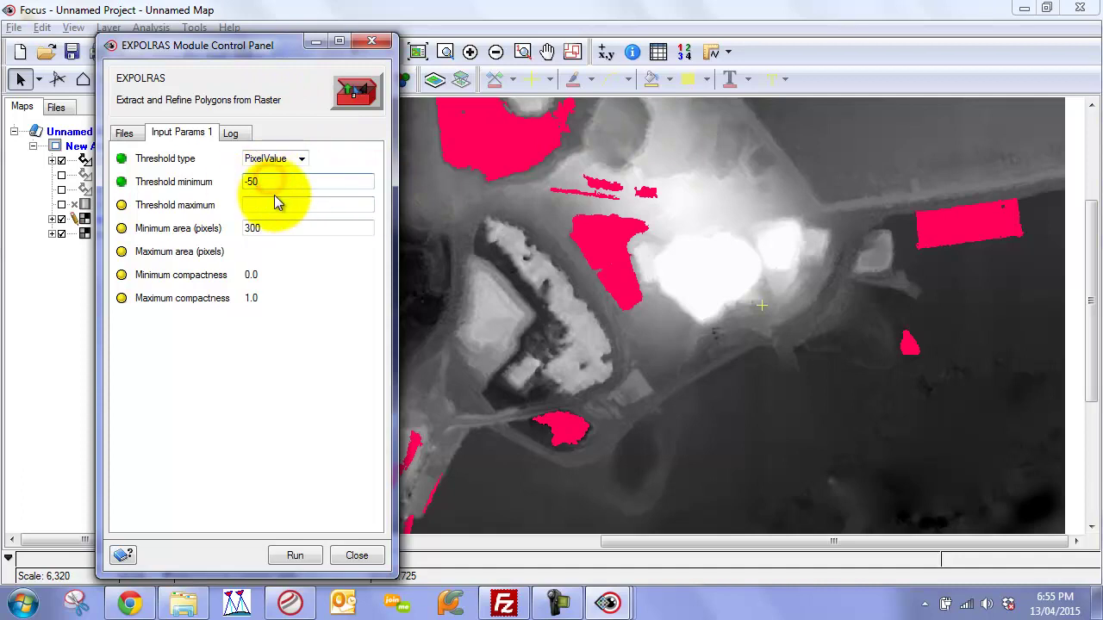
{"action": "left_click", "coordinate": [259, 201]}
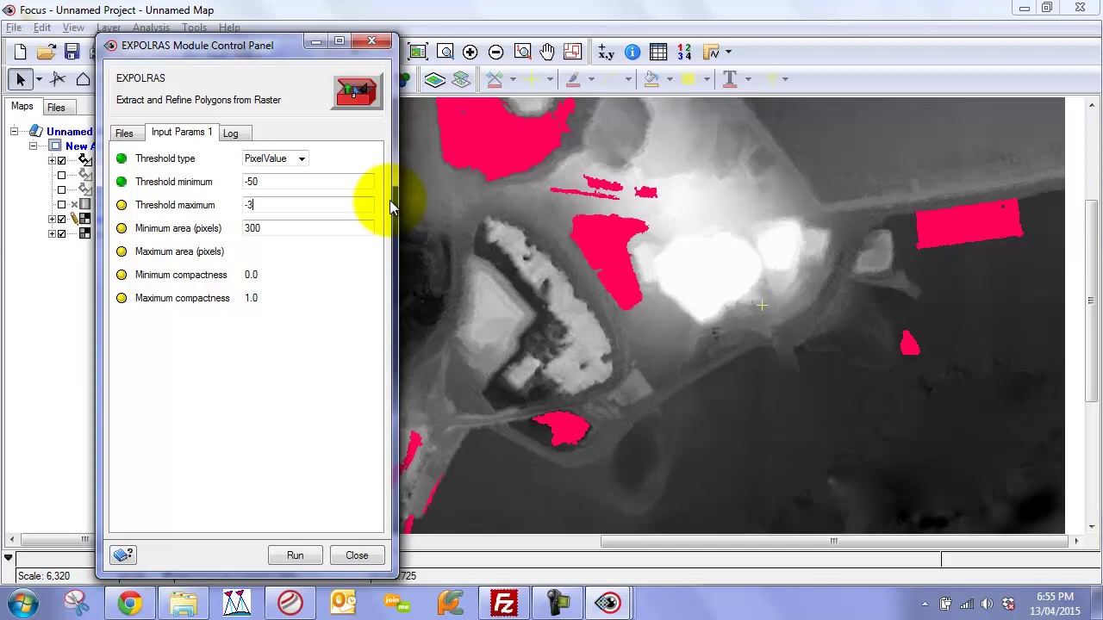
{"action": "left_click", "coordinate": [295, 555]}
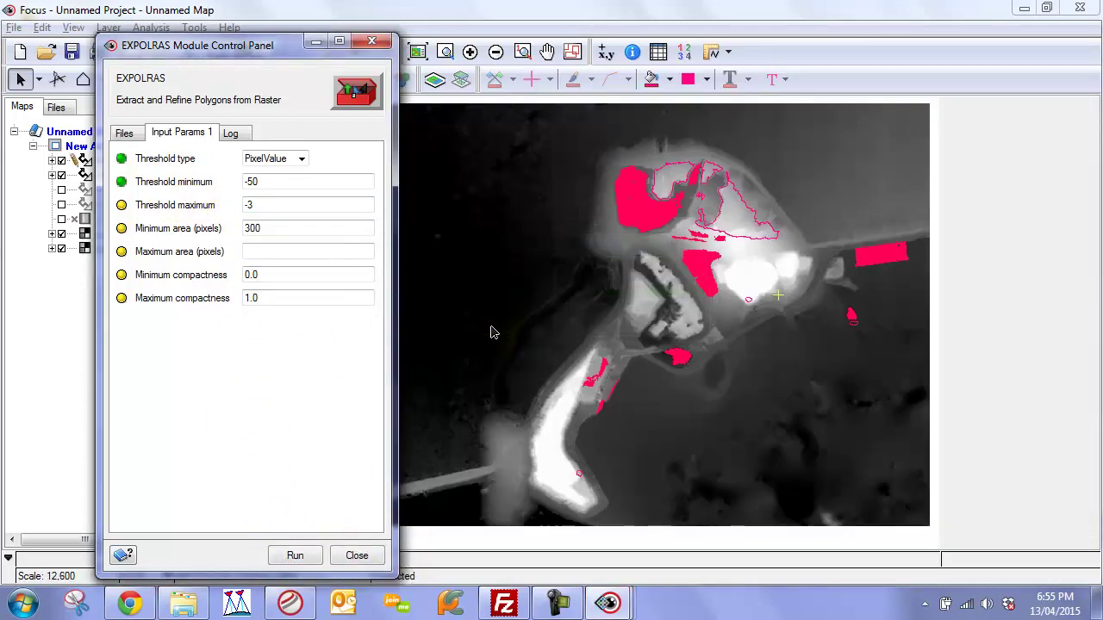
Minimize the EXPOLRAS module and select the newly extracted polygons in the northern area one by one to inspect them
{"action": "left_click", "coordinate": [317, 42]}
{"action": "left_click", "coordinate": [732, 228]}
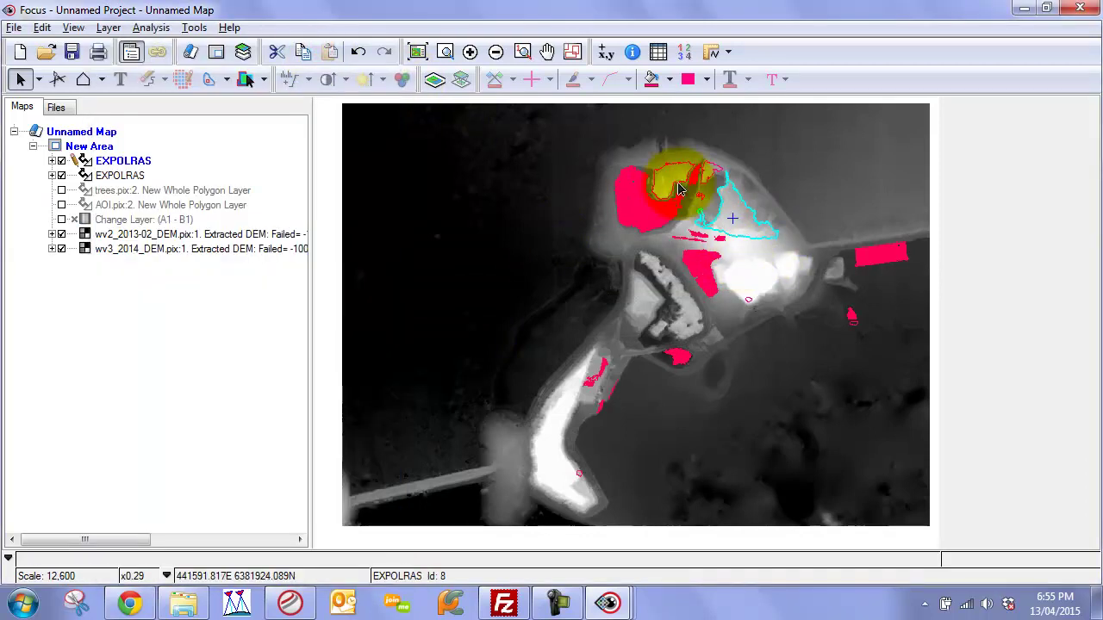
{"action": "left_click", "coordinate": [670, 176]}
{"action": "left_click", "coordinate": [733, 218]}
{"action": "left_click", "coordinate": [670, 176]}
{"action": "left_click", "coordinate": [733, 218]}
{"action": "left_click", "coordinate": [708, 170]}
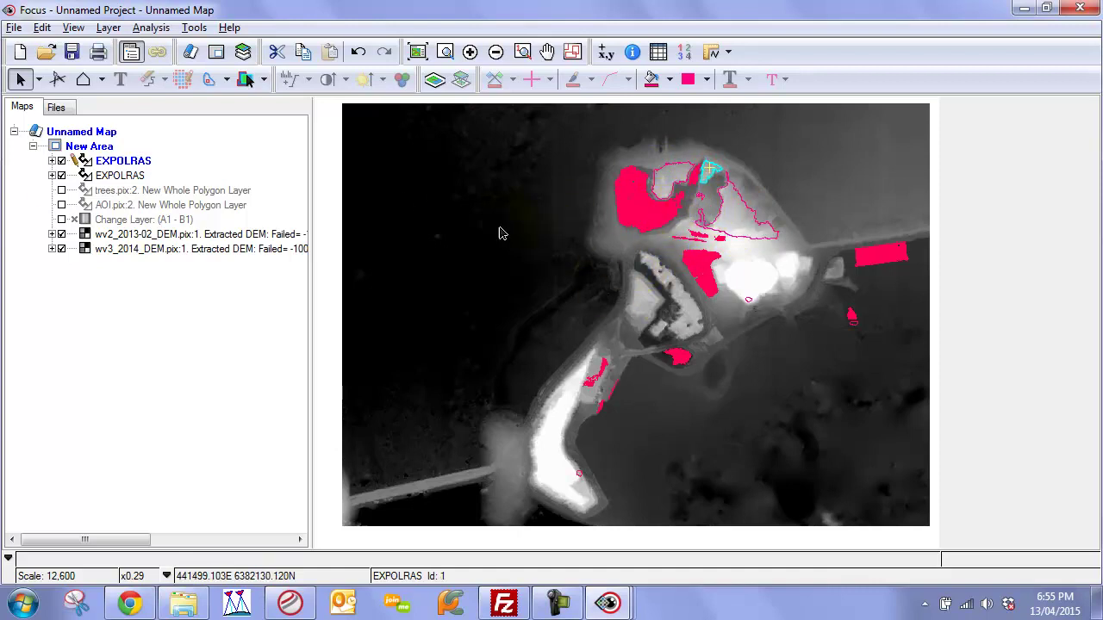
Change the Default-Polygon style of the newly extracted EXPOLRAS layer to a solid green fill and inspect the recoloured areas
{"action": "left_click", "coordinate": [51, 160]}
{"action": "left_click", "coordinate": [103, 177]}
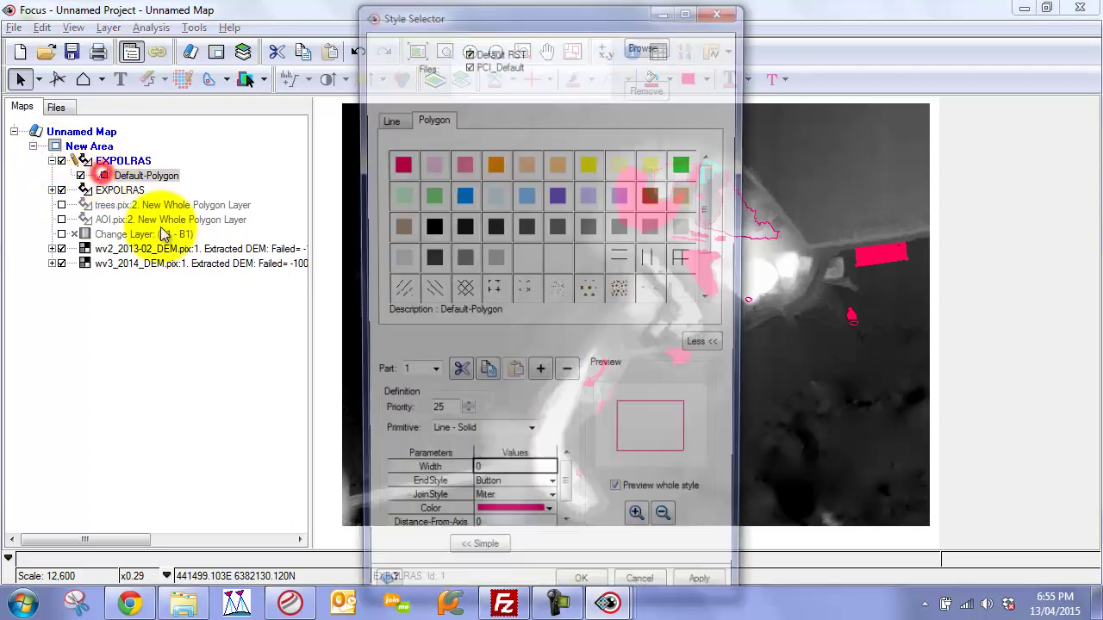
{"action": "double_click", "coordinate": [682, 164]}
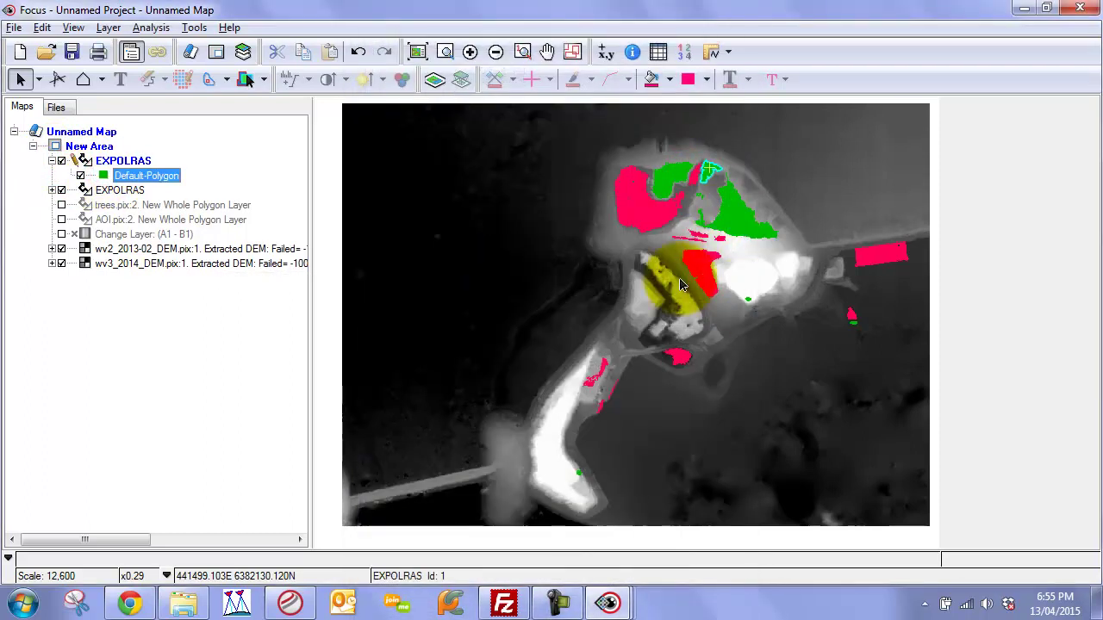
{"action": "left_click", "coordinate": [739, 295]}
{"action": "scroll", "coordinate": [788, 309], "scroll_direction": "up", "scroll_amount": 1}
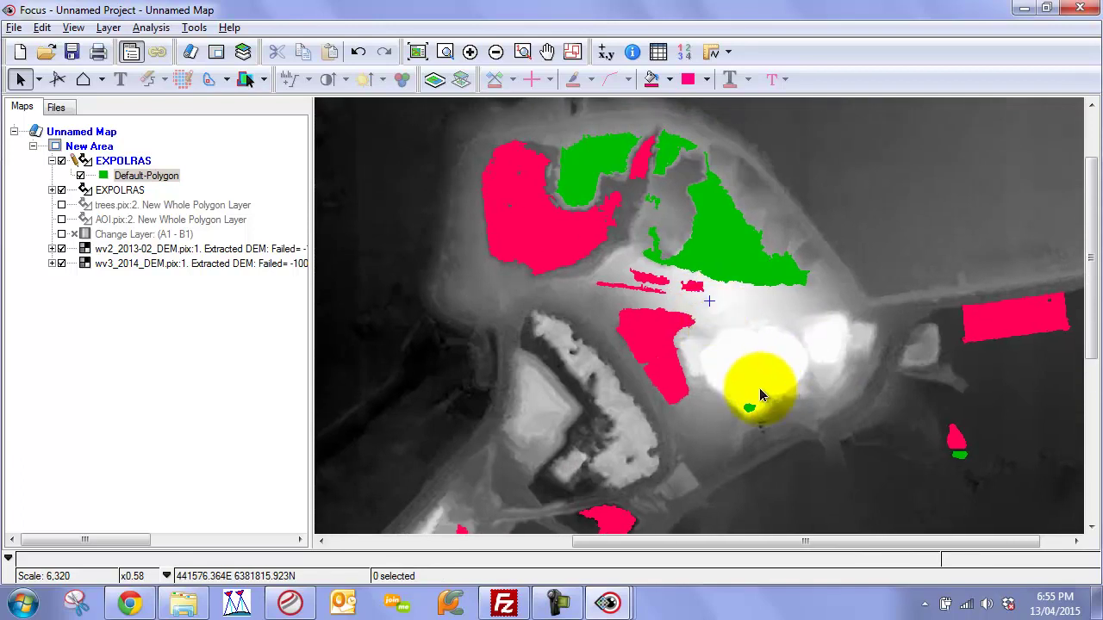
{"action": "middle_click", "coordinate": [760, 394]}
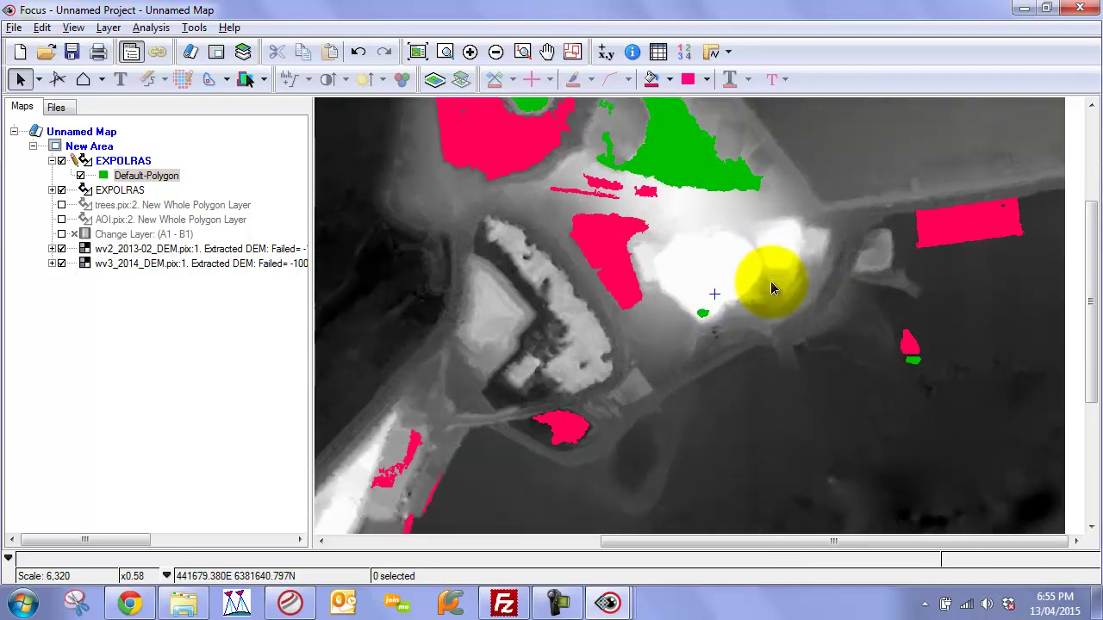
Close the unnamed Focus project without saving its changes
{"action": "double_click", "coordinate": [740, 6]}
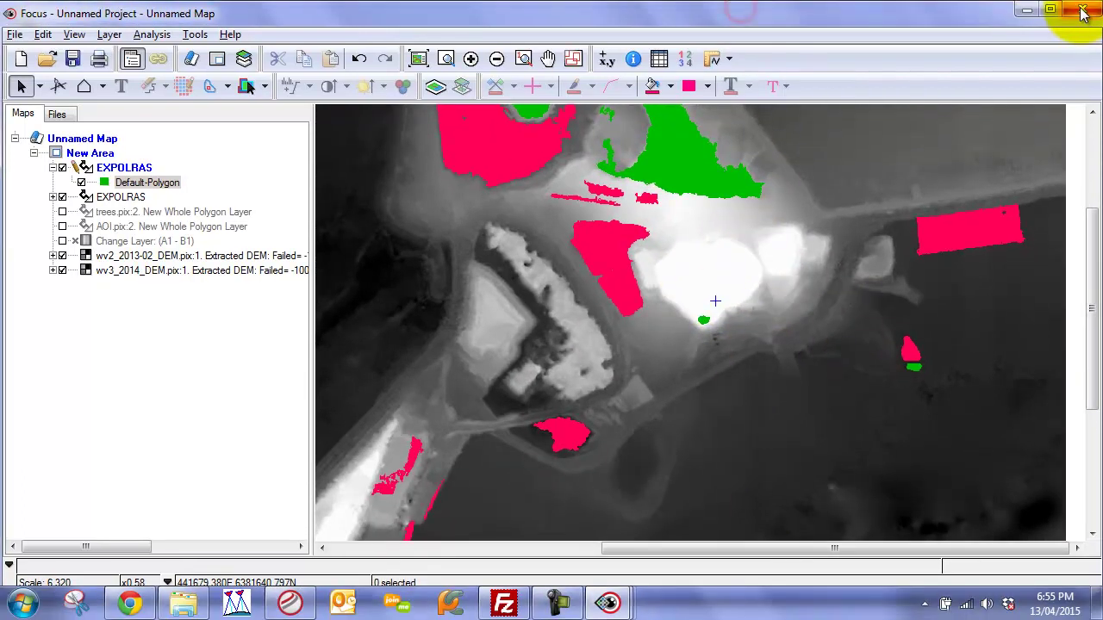
{"action": "left_click", "coordinate": [1082, 9]}
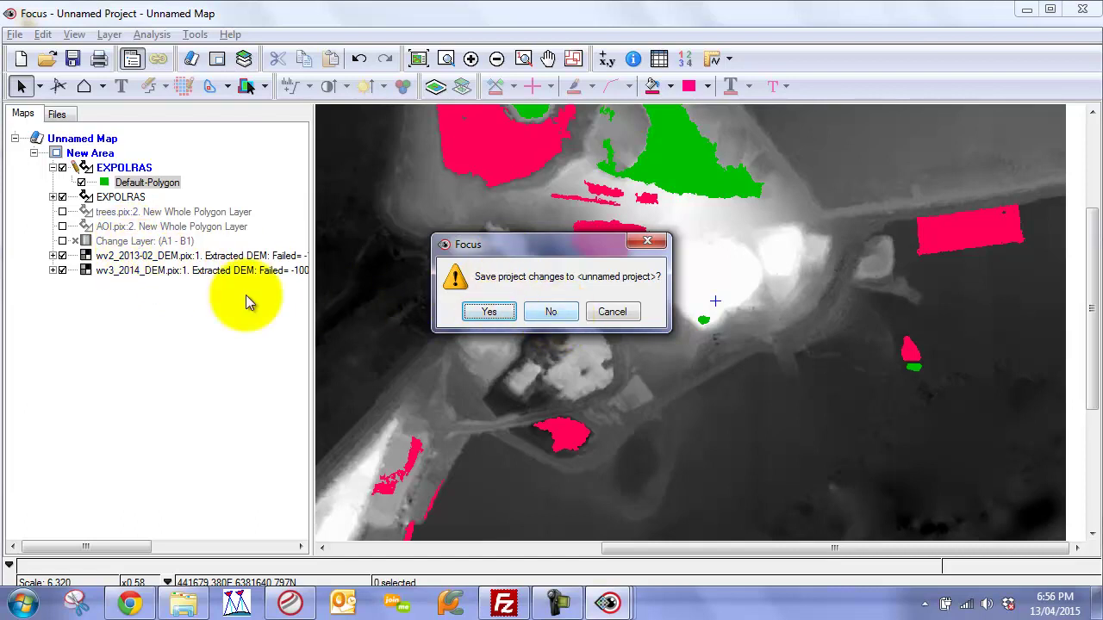
{"action": "left_click", "coordinate": [551, 313]}
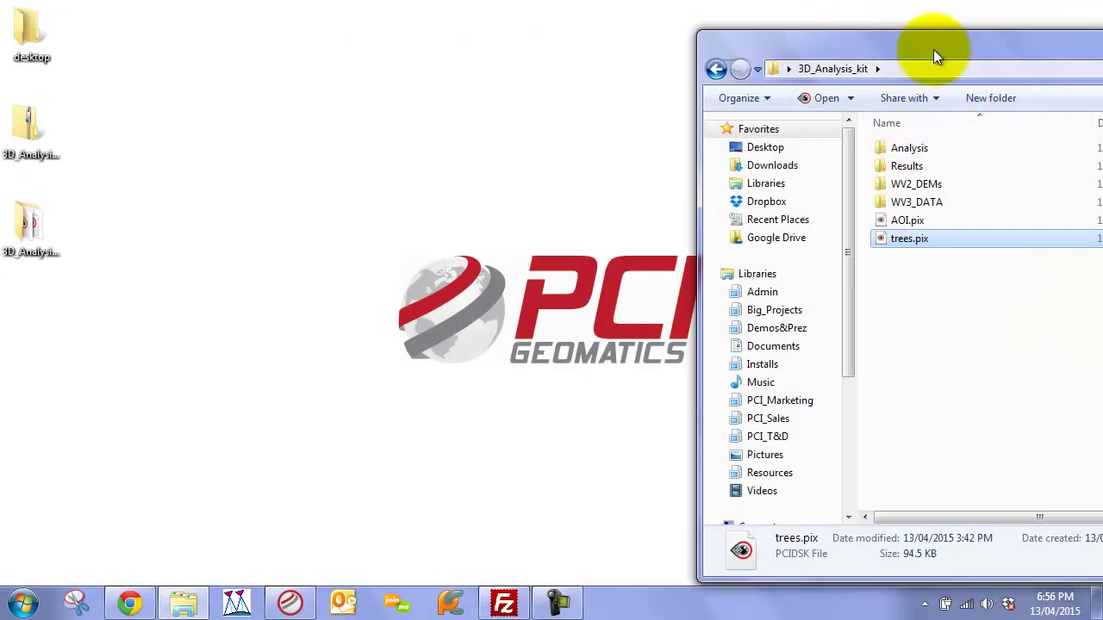
Open the project 2014-2013_result_showcase.gpr from the Results folder of 3D_Analysis_kit
{"action": "left_click_drag", "start_coordinate": [933, 49], "coordinate": [666, 54]}
{"action": "double_click", "coordinate": [643, 172]}
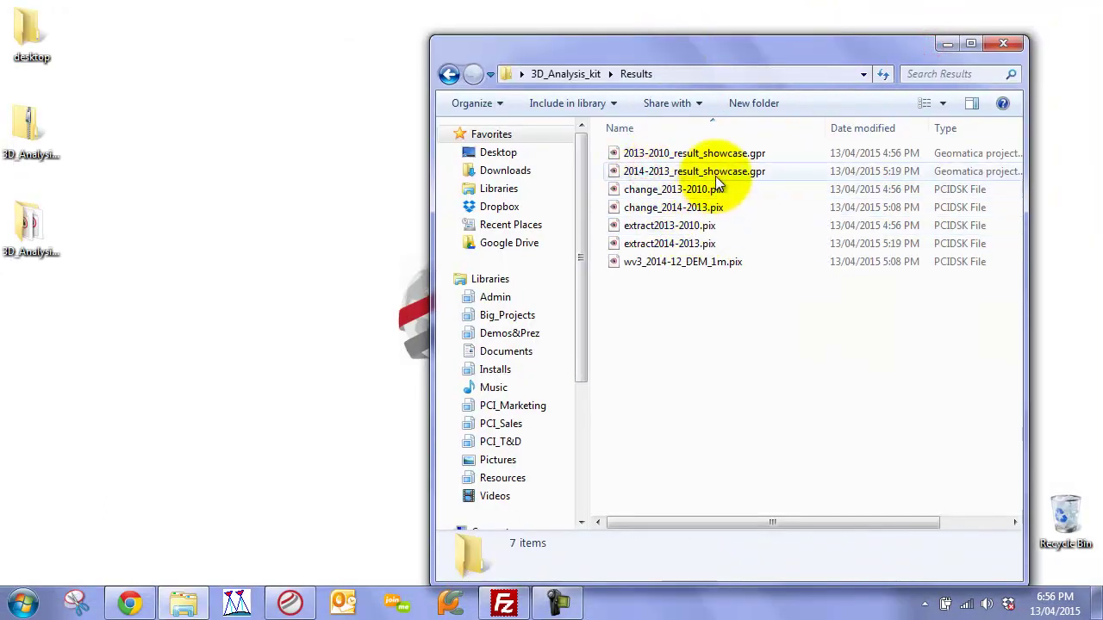
{"action": "left_click", "coordinate": [674, 175]}
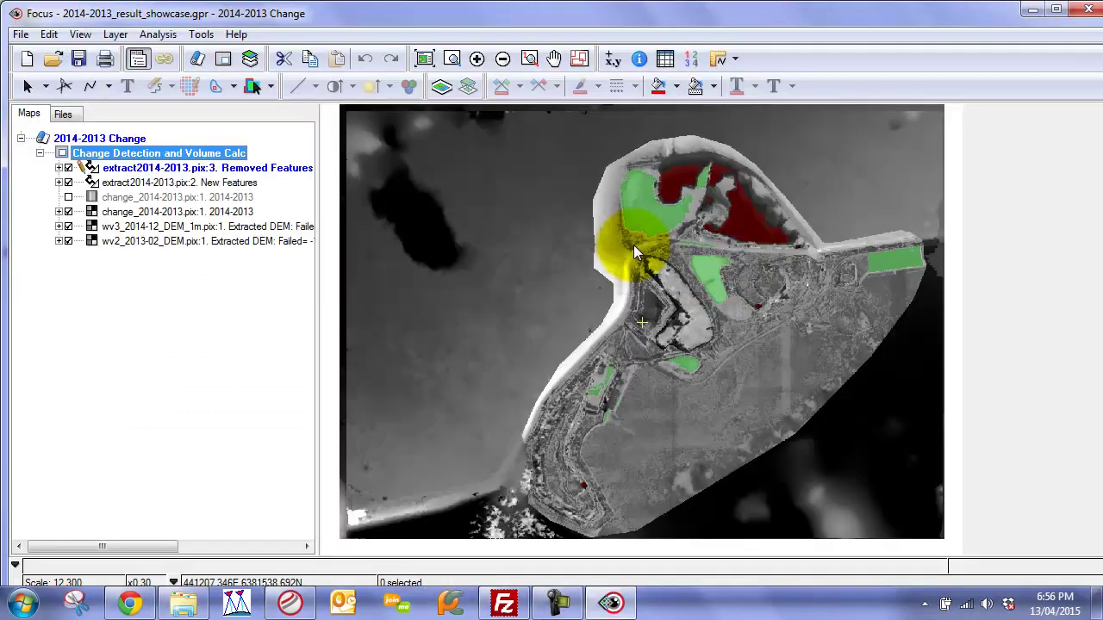
View the colour 2014-2013 change layer, hide both change layers, and compare the 2014 and 2013 DEMs beneath the extracted features
{"action": "left_click", "coordinate": [68, 198]}
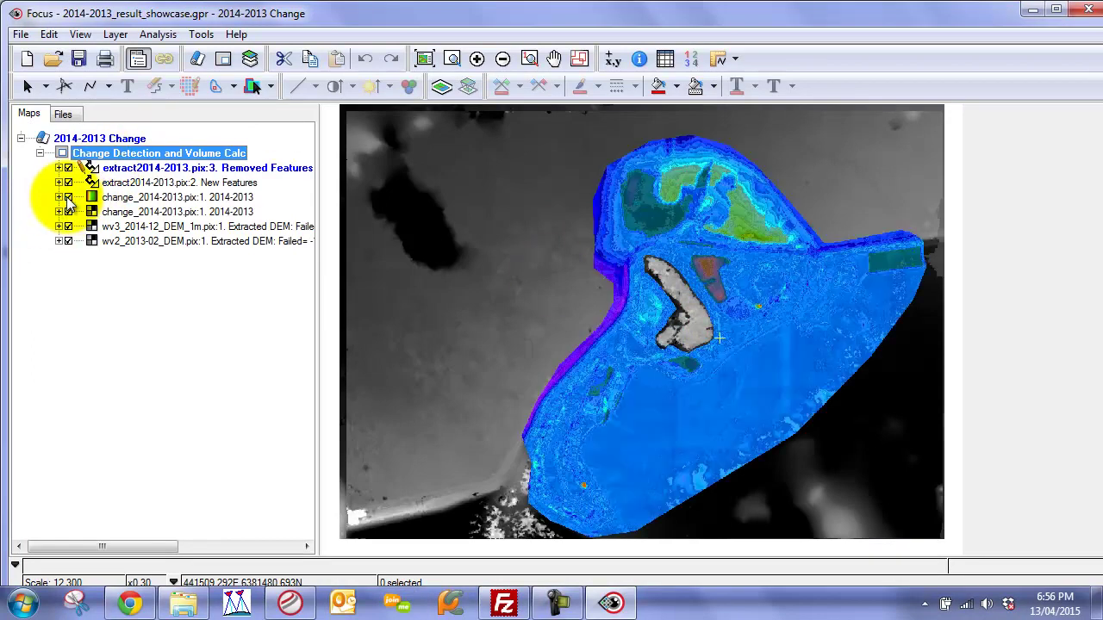
{"action": "left_click", "coordinate": [68, 197]}
{"action": "left_click", "coordinate": [68, 212]}
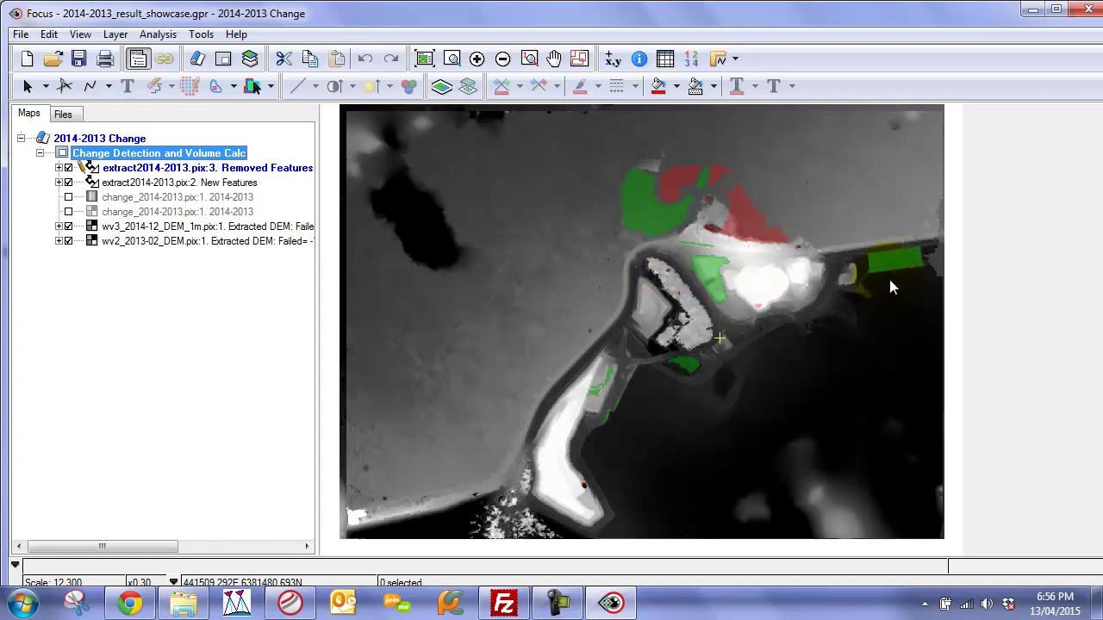
{"action": "left_click", "coordinate": [69, 227]}
{"action": "left_click", "coordinate": [69, 227]}
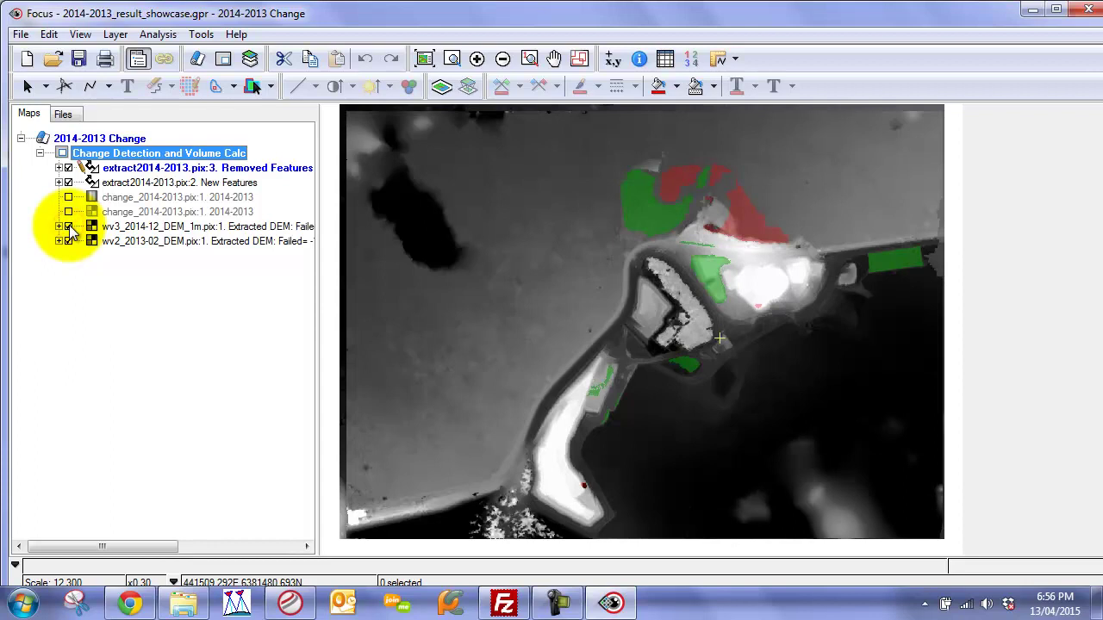
Examine the rectangular new feature in the east with and without its polygon, and against the 2014 and 2013 DEMs
{"action": "scroll", "coordinate": [780, 340], "scroll_direction": "up", "scroll_amount": 1}
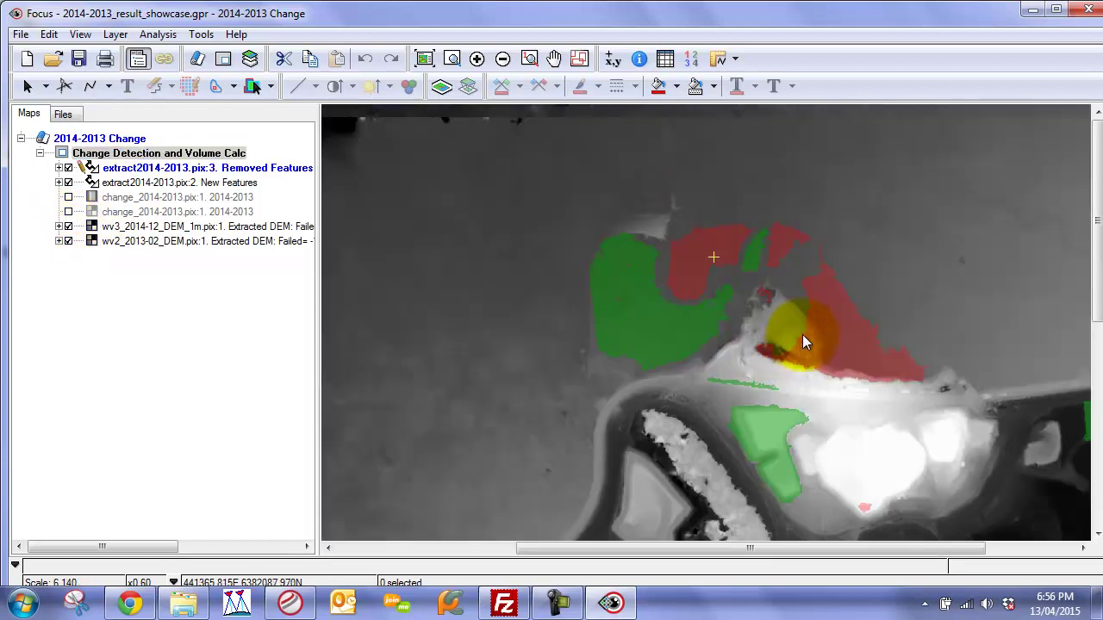
{"action": "scroll", "coordinate": [802, 334], "scroll_direction": "up", "scroll_amount": 1}
{"action": "left_click_drag", "start_coordinate": [874, 460], "coordinate": [780, 278]}
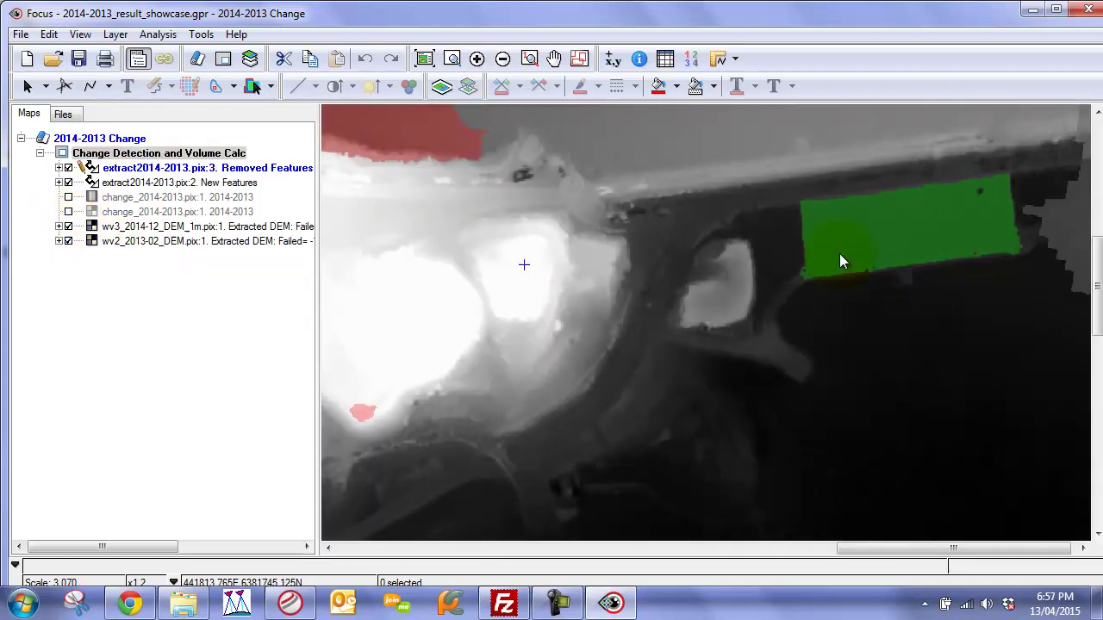
{"action": "left_click", "coordinate": [69, 182]}
{"action": "left_click", "coordinate": [69, 183]}
{"action": "left_click", "coordinate": [69, 225]}
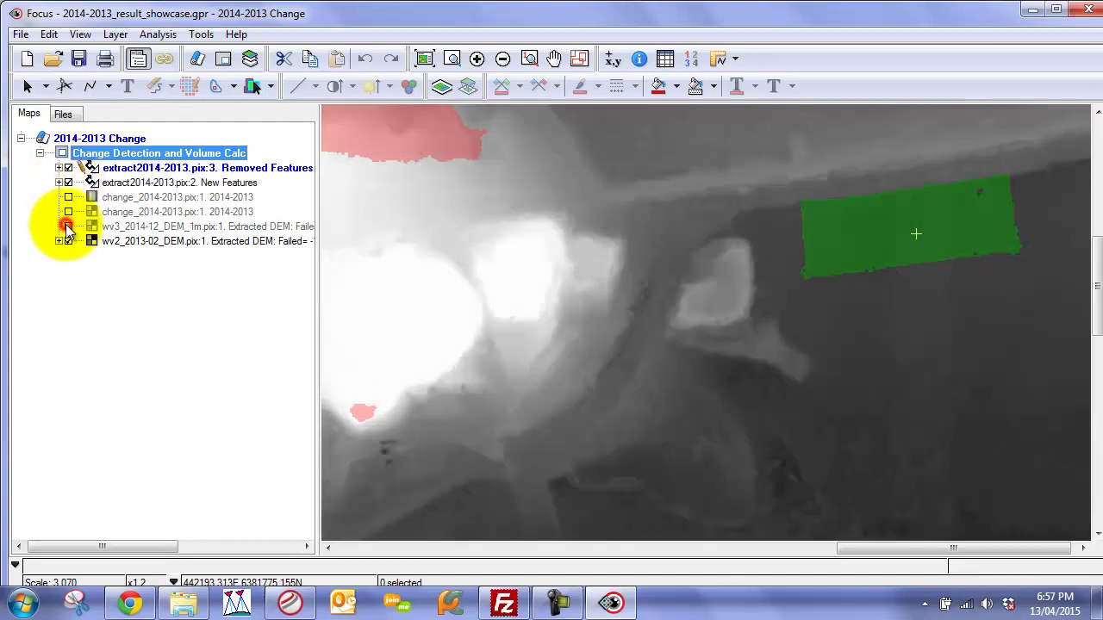
{"action": "left_click", "coordinate": [68, 226]}
Examine the removed features in the northern area with and without their polygons, and against the 2014 and 2013 DEMs
{"action": "left_click_drag", "start_coordinate": [552, 328], "coordinate": [732, 427]}
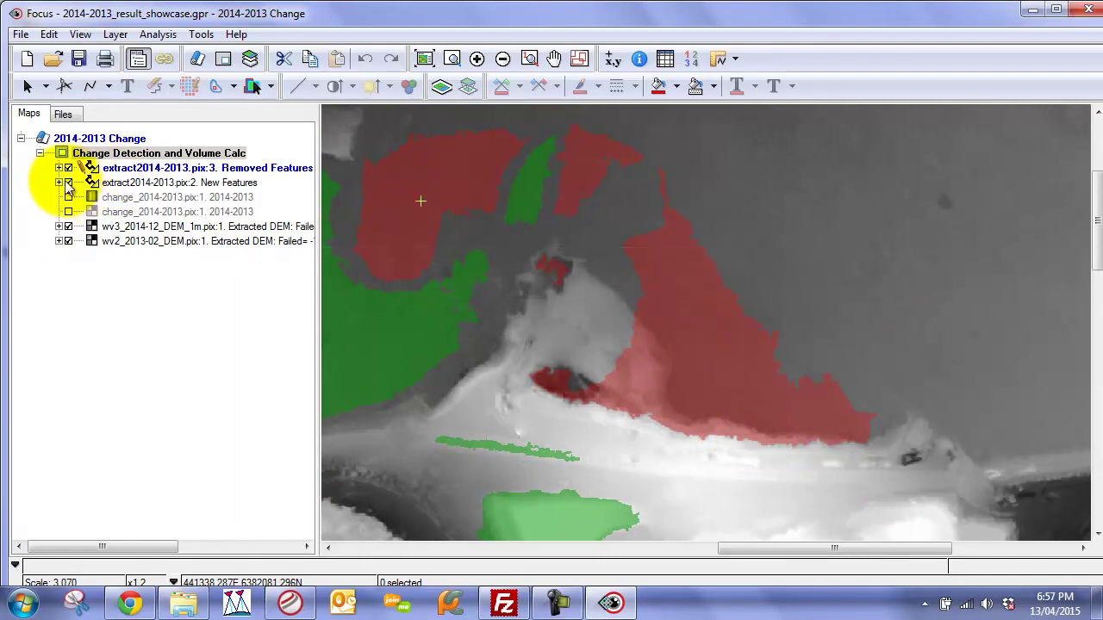
{"action": "left_click", "coordinate": [68, 168]}
{"action": "left_click", "coordinate": [68, 168]}
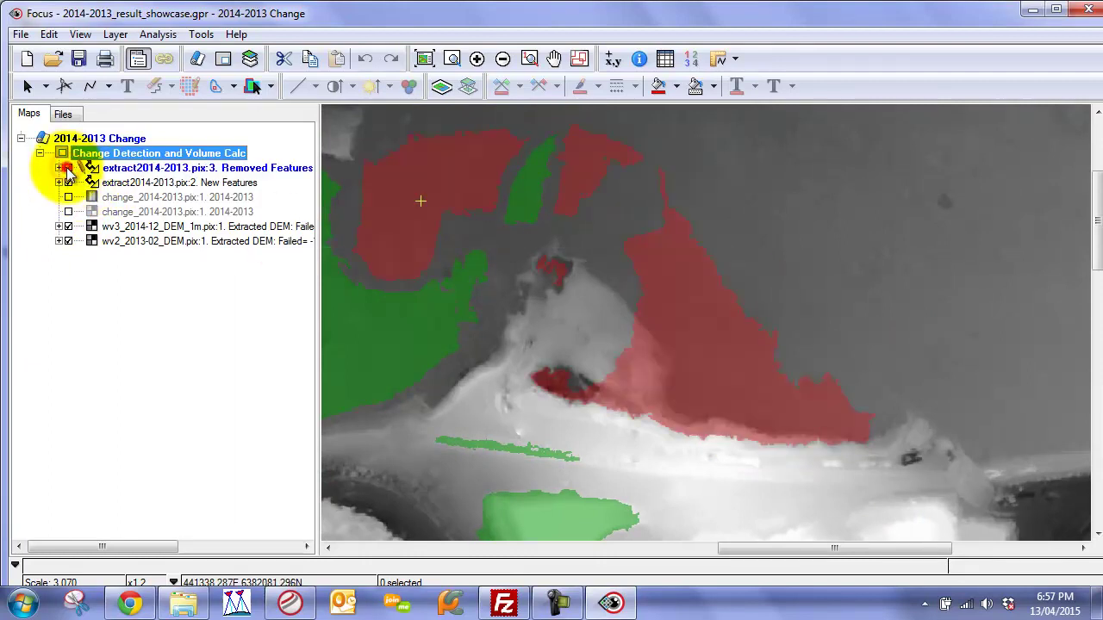
{"action": "left_click", "coordinate": [68, 226]}
{"action": "left_click", "coordinate": [68, 226]}
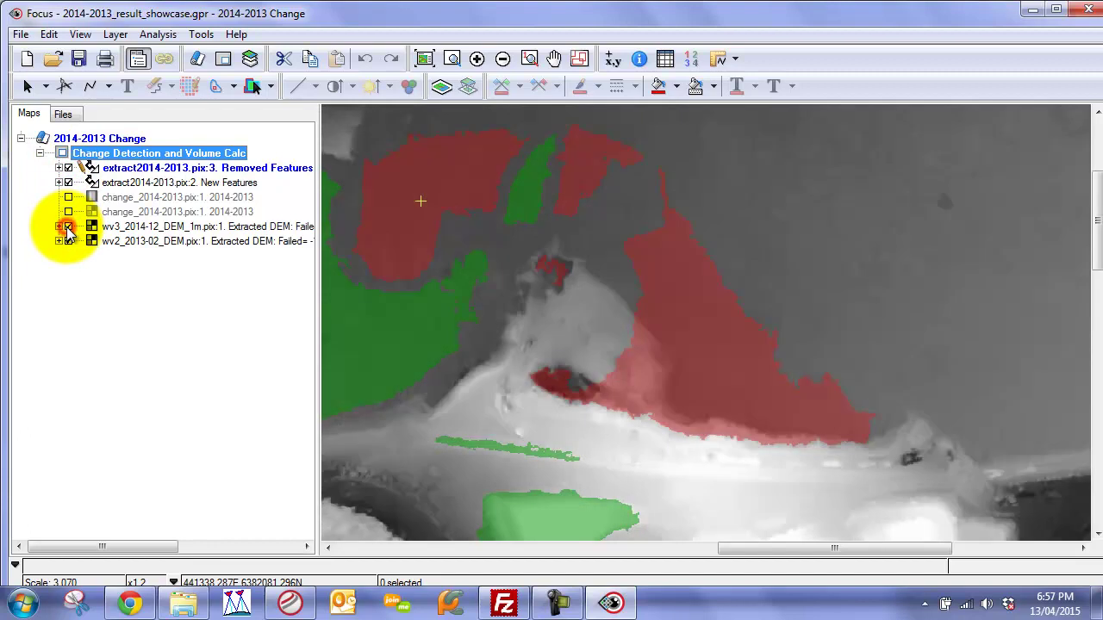
{"action": "left_click", "coordinate": [68, 225]}
{"action": "left_click", "coordinate": [68, 226]}
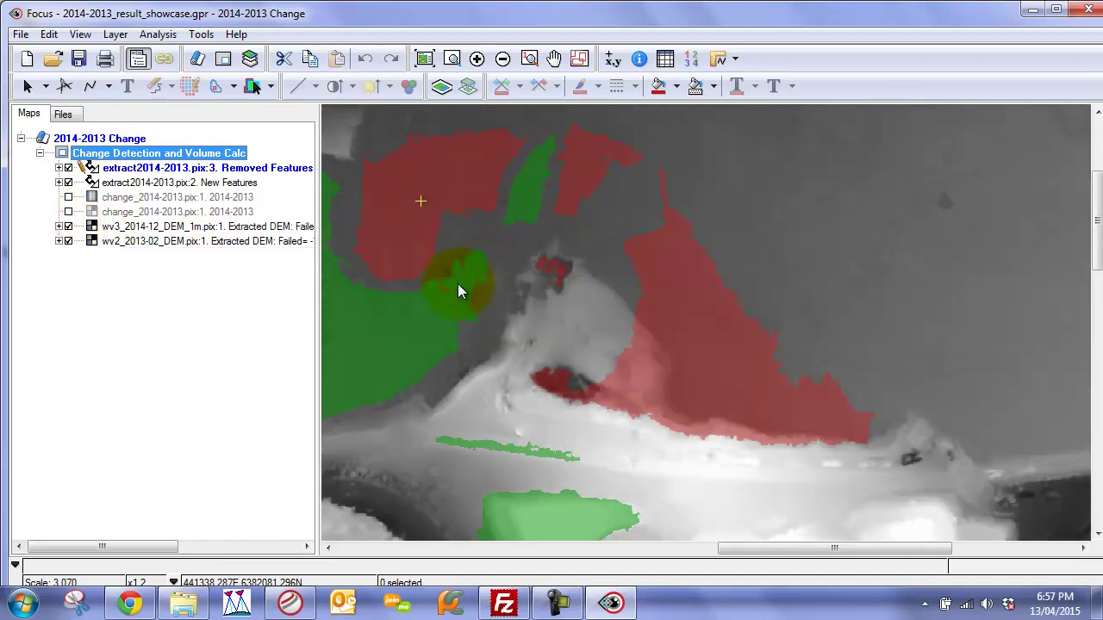
Close the 2014-2013 showcase project without saving and open 2013-2010_result_showcase.gpr from the Results folder
{"action": "left_click", "coordinate": [1077, 9]}
{"action": "left_click", "coordinate": [551, 311]}
{"action": "left_click", "coordinate": [661, 336]}
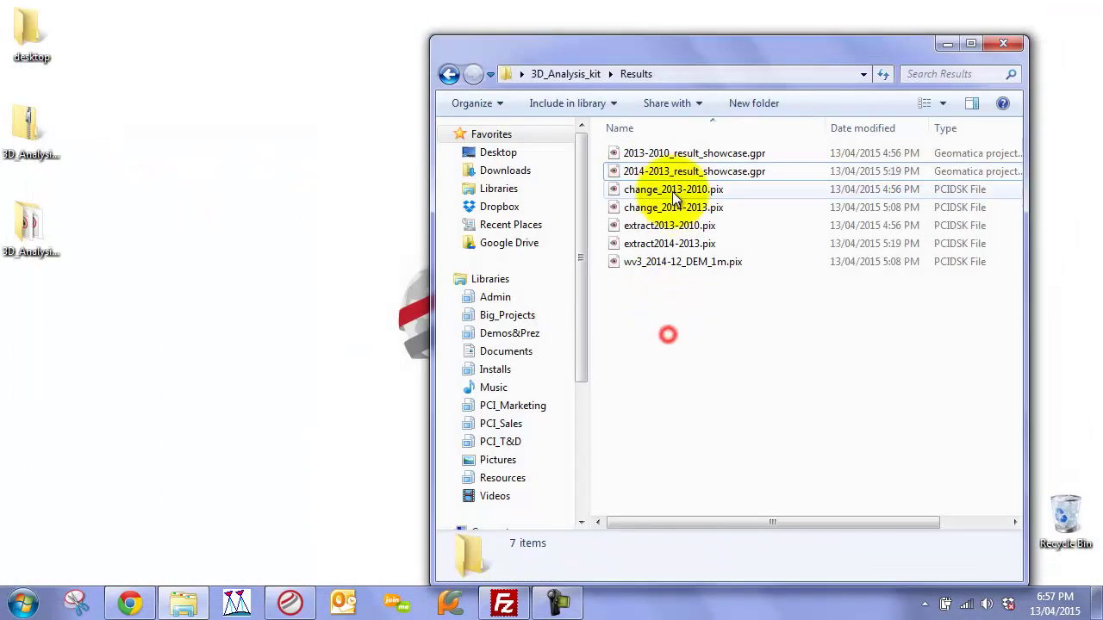
{"action": "left_click", "coordinate": [662, 157]}
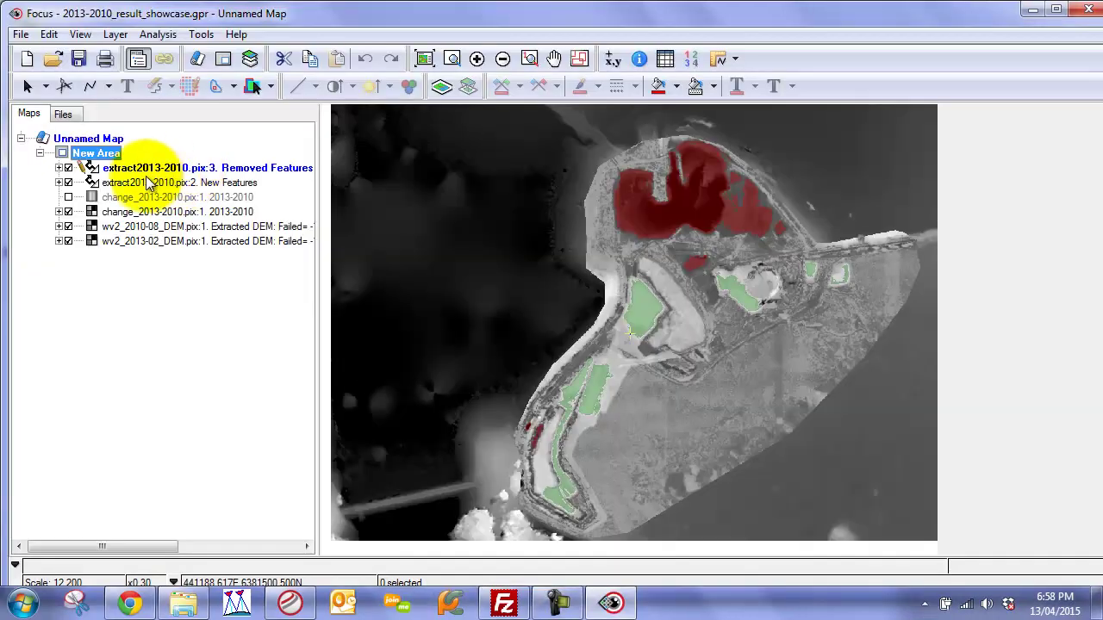
Hide the greyscale 2013-2010 change layer and compare the 2010 and 2013 DEMs beneath the removed features in the northern area
{"action": "left_click", "coordinate": [656, 224]}
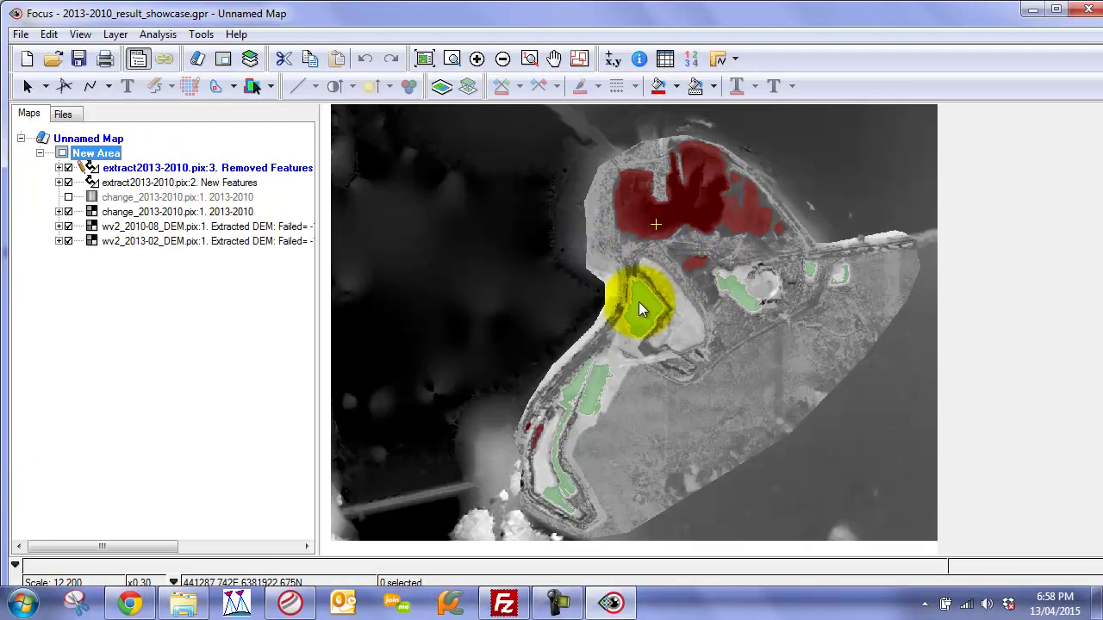
{"action": "scroll", "coordinate": [656, 318], "scroll_direction": "up", "scroll_amount": 1}
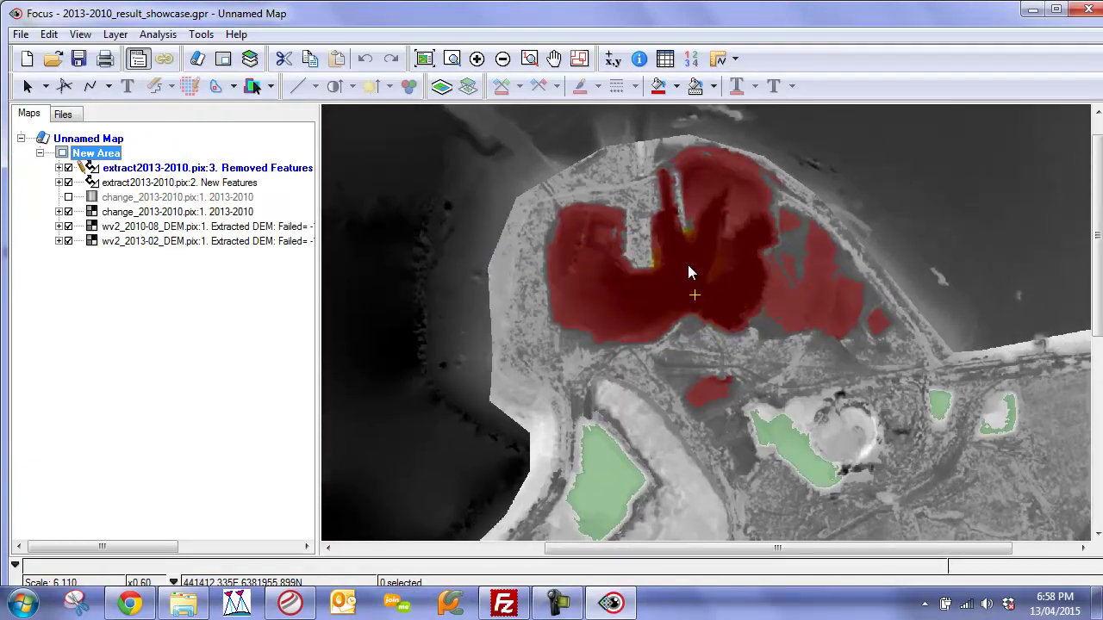
{"action": "left_click", "coordinate": [68, 226]}
{"action": "left_click", "coordinate": [68, 226]}
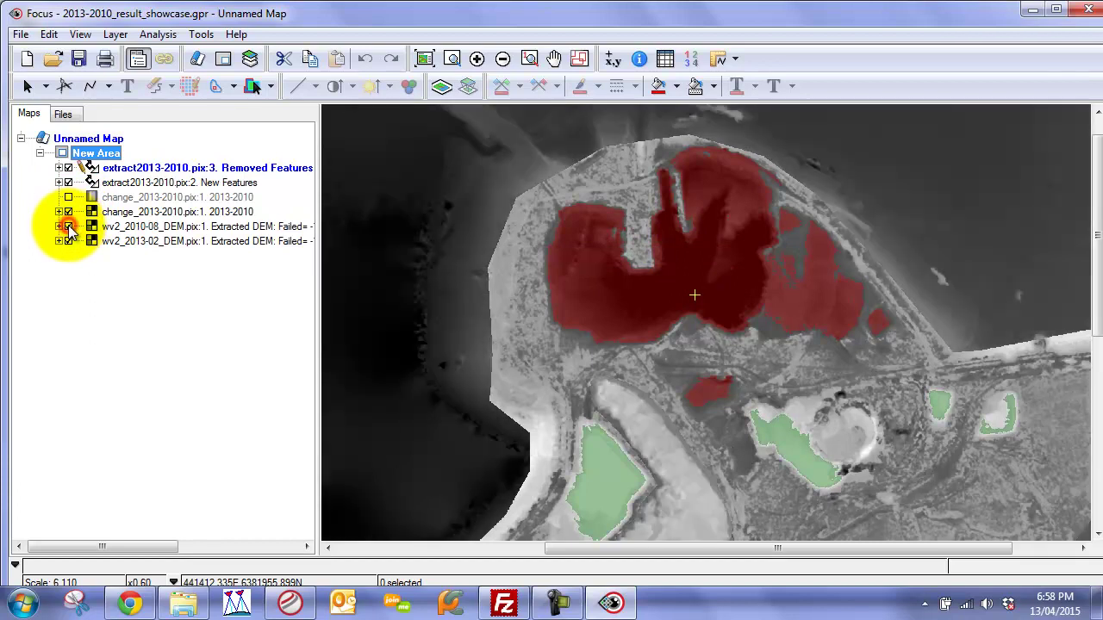
{"action": "left_click", "coordinate": [68, 212]}
{"action": "left_click", "coordinate": [69, 226]}
{"action": "left_click", "coordinate": [69, 226]}
{"action": "left_click", "coordinate": [69, 226]}
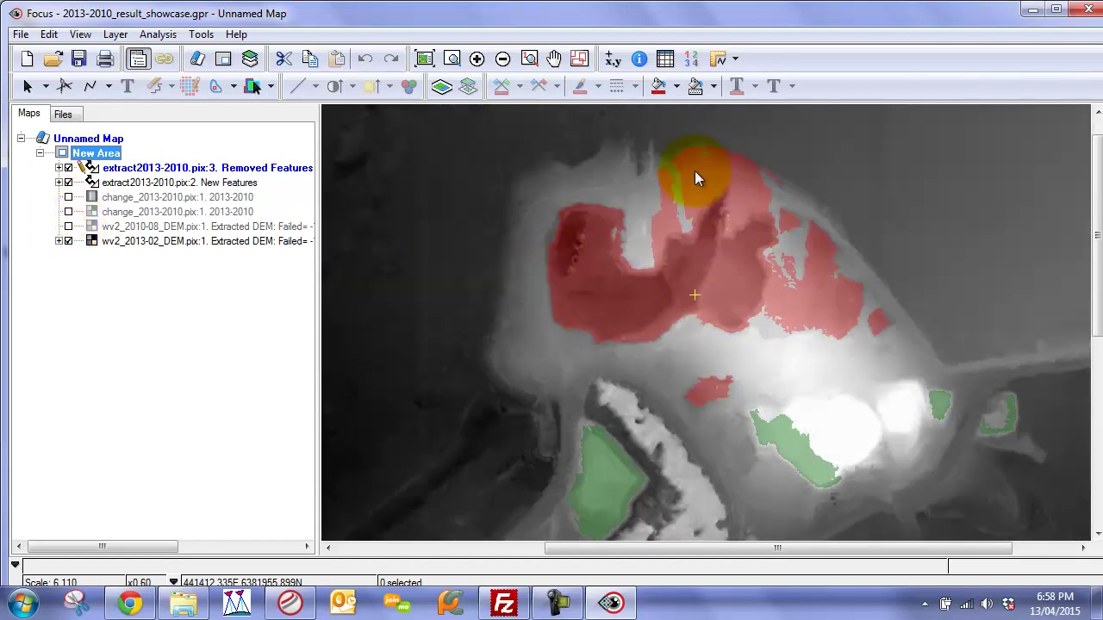
Hide the Removed Features and New Features polygon layers over the new features along the southwestern strip of the site
{"action": "left_click_drag", "start_coordinate": [755, 462], "coordinate": [693, 305]}
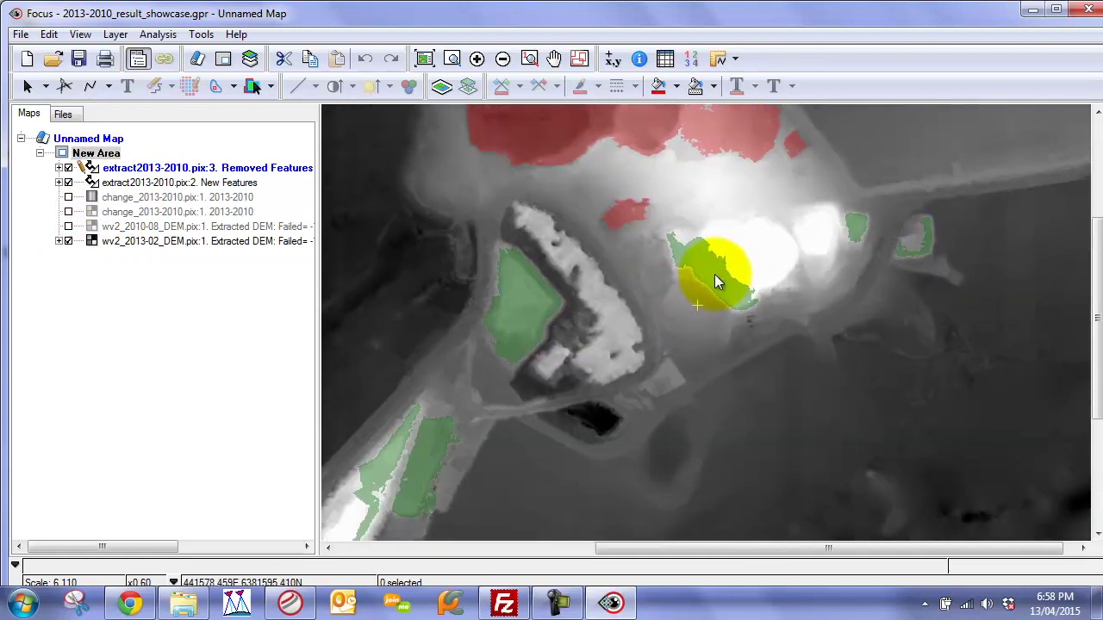
{"action": "left_click", "coordinate": [511, 298]}
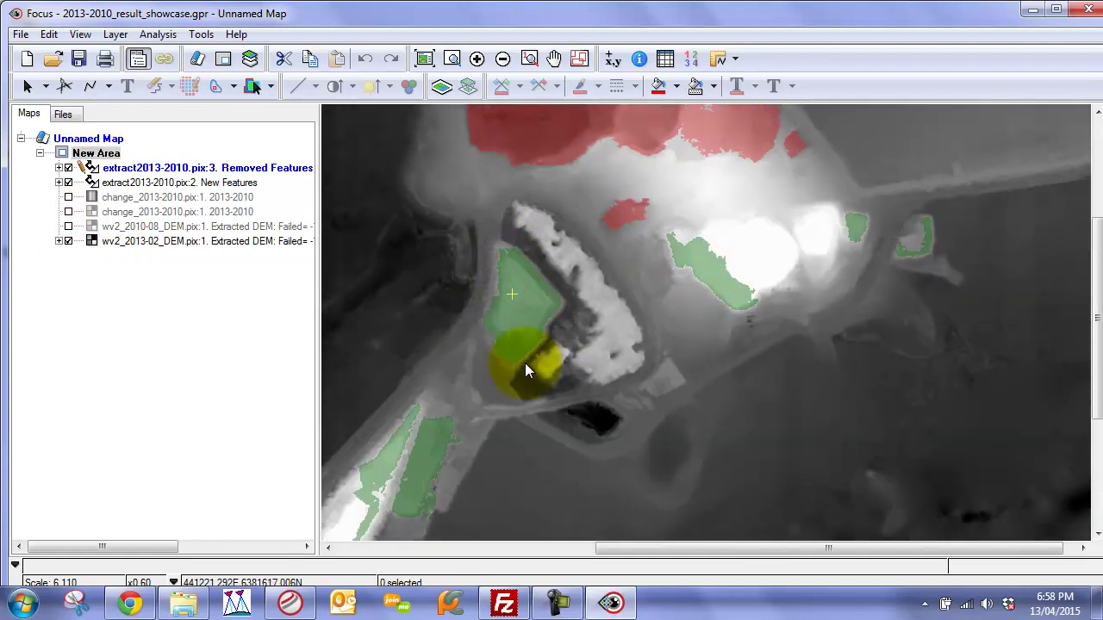
{"action": "left_click_drag", "start_coordinate": [470, 434], "coordinate": [503, 276]}
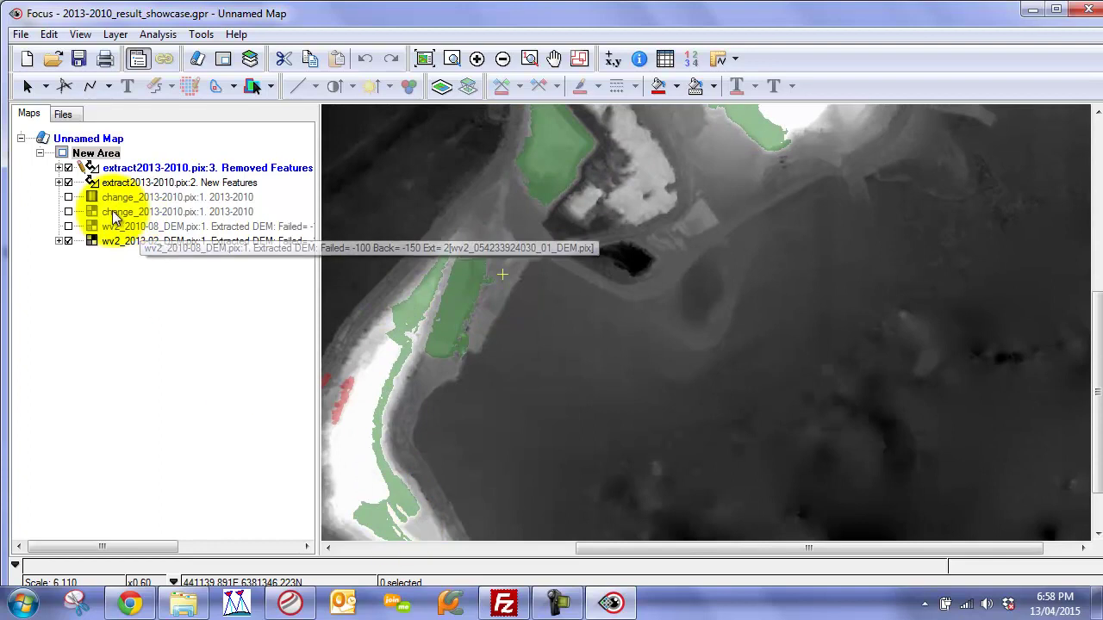
{"action": "left_click", "coordinate": [68, 168]}
{"action": "left_click", "coordinate": [68, 183]}
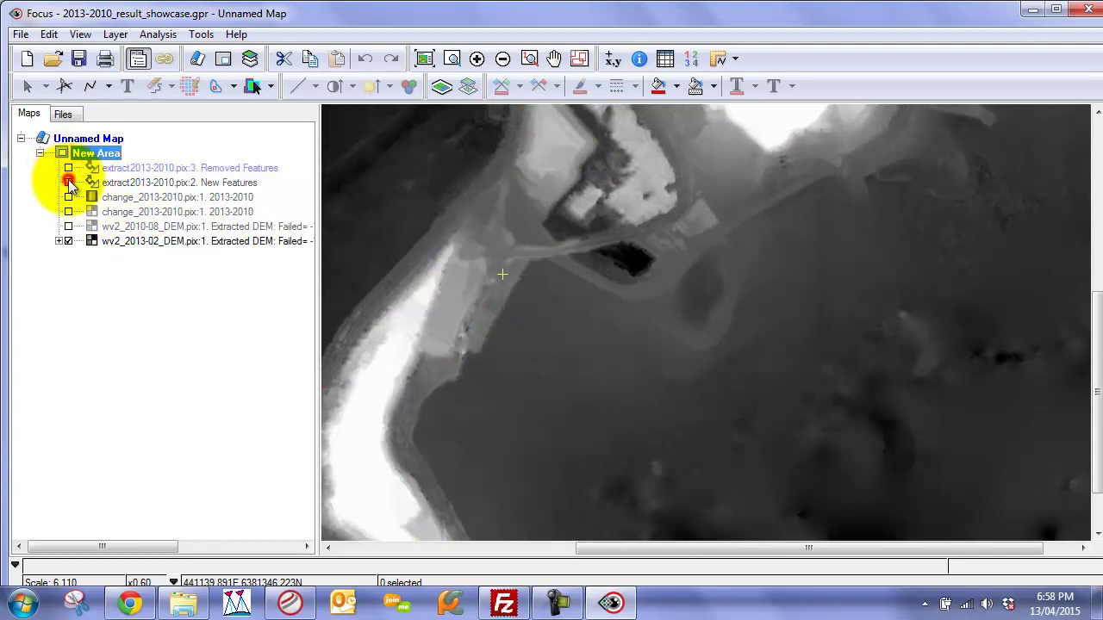
Compare the 2010 and 2013 DEMs at the southwestern new features by repeatedly showing and hiding the wv2_2010-08_DEM layer
{"action": "left_click", "coordinate": [68, 227]}
{"action": "left_click", "coordinate": [68, 227]}
{"action": "left_click", "coordinate": [68, 226]}
{"action": "left_click", "coordinate": [68, 227]}
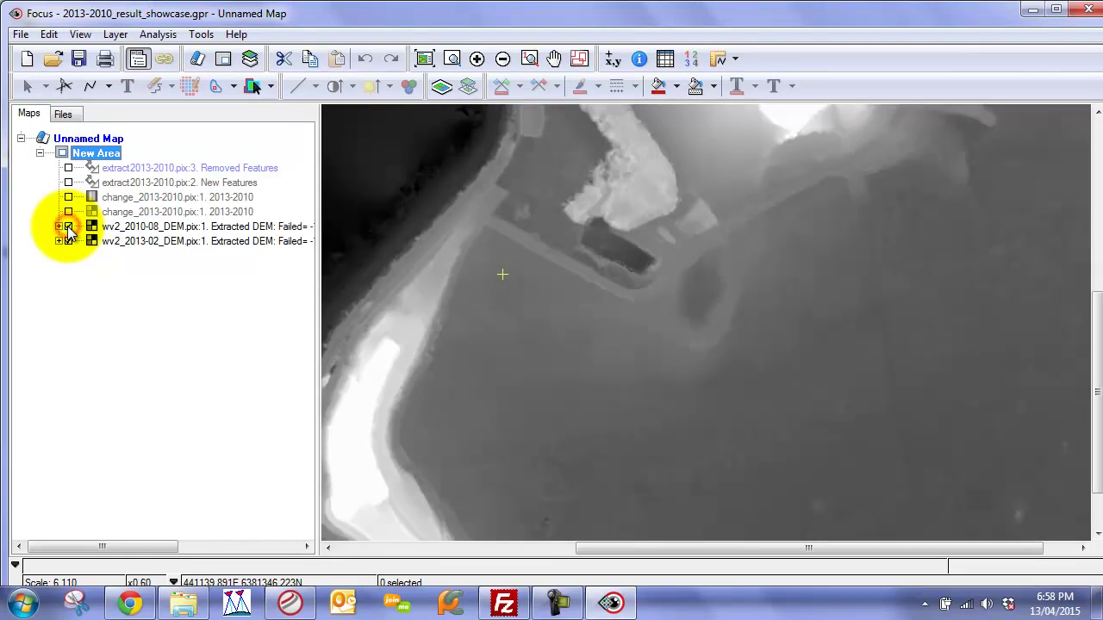
{"action": "left_click", "coordinate": [68, 227]}
{"action": "left_click", "coordinate": [68, 227]}
{"action": "left_click", "coordinate": [68, 227]}
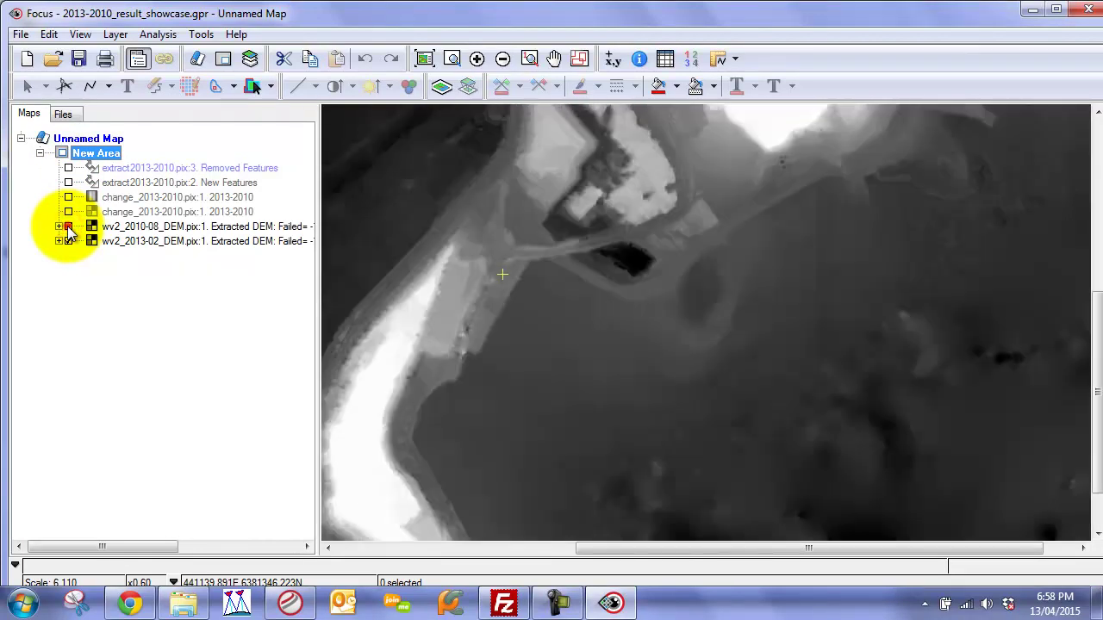